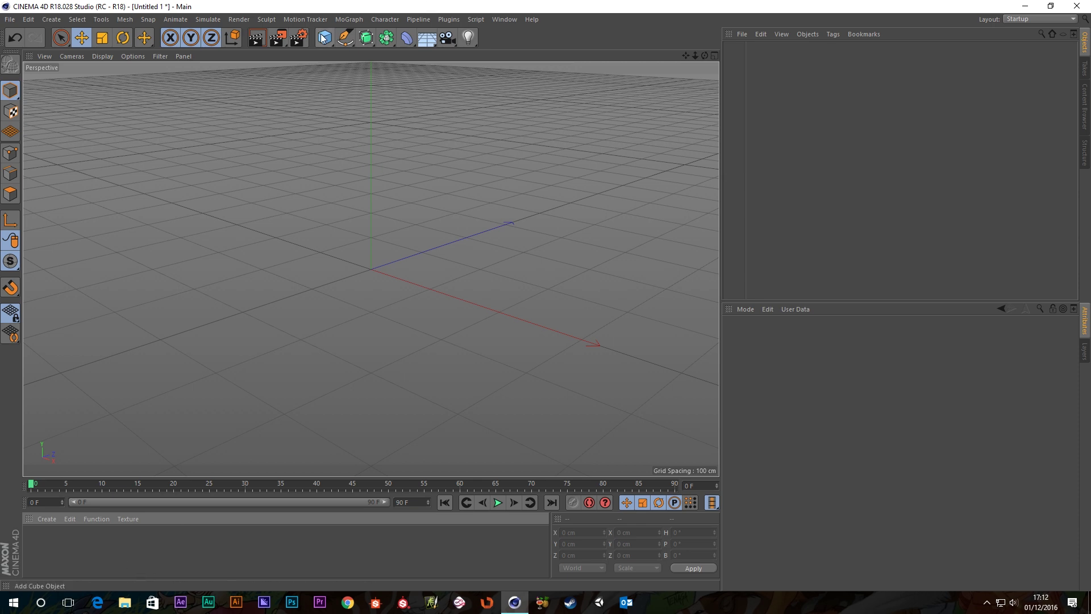
Add a plane, then create a new material coloured dark red with 100% saturation and 60% value
{"action": "left_click_drag", "start_coordinate": [323, 38], "coordinate": [411, 77]}
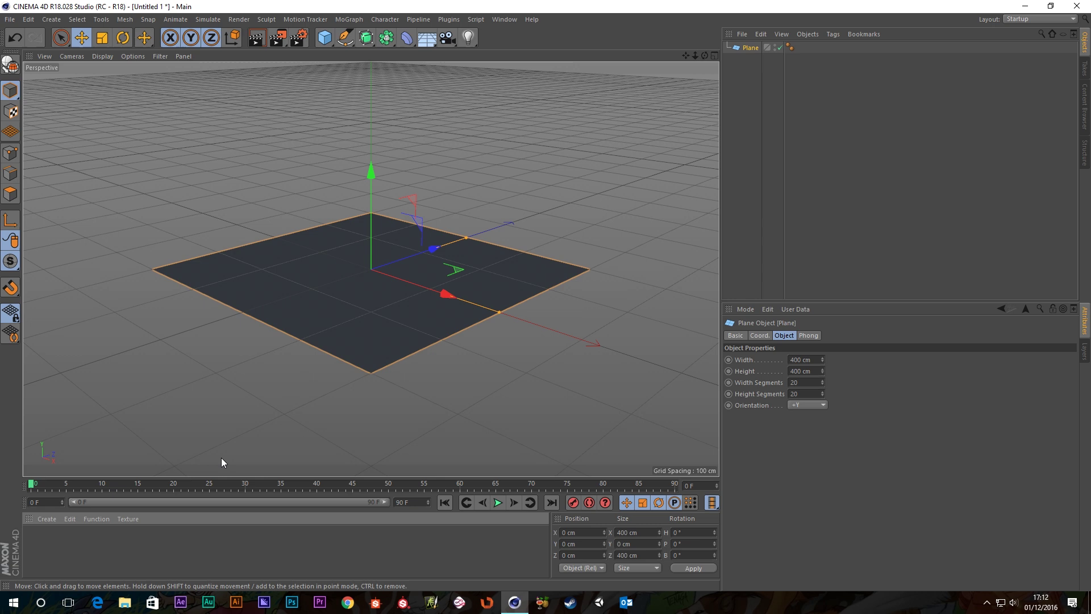
{"action": "double_click", "coordinate": [70, 560]}
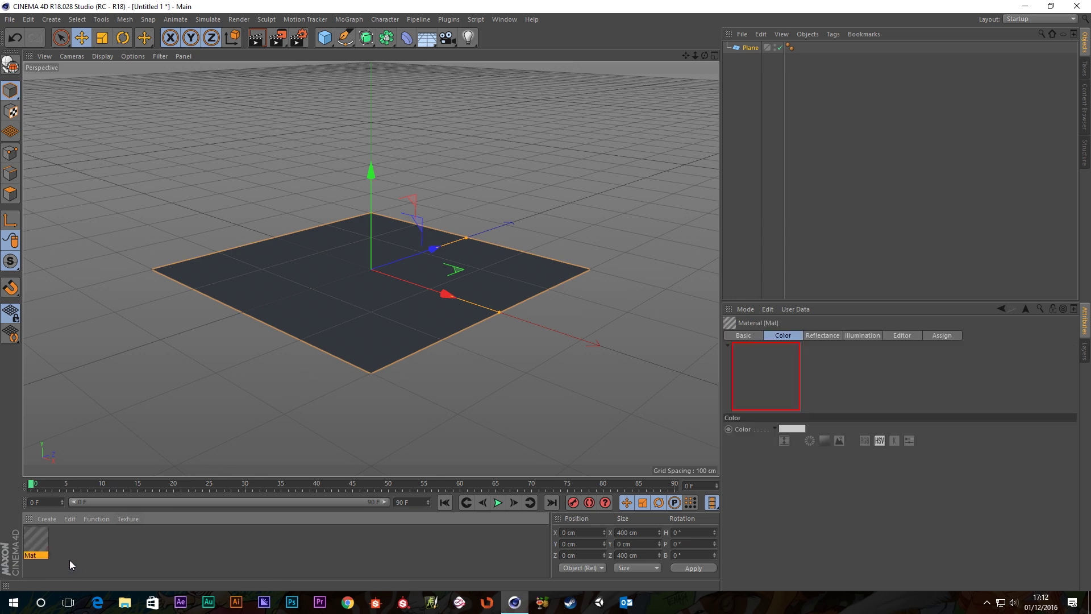
{"action": "double_click", "coordinate": [33, 542]}
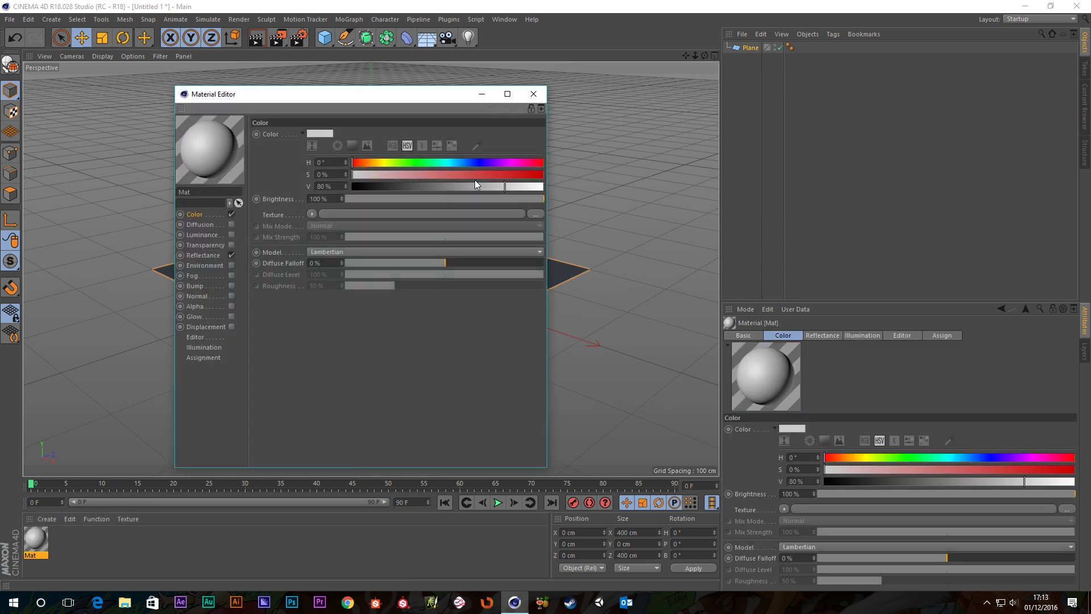
{"action": "mouse_move", "coordinate": [472, 174]}
{"action": "left_mouse_down"}
{"action": "mouse_move", "coordinate": [544, 173]}
{"action": "mouse_move", "coordinate": [467, 188]}
{"action": "left_mouse_up"}
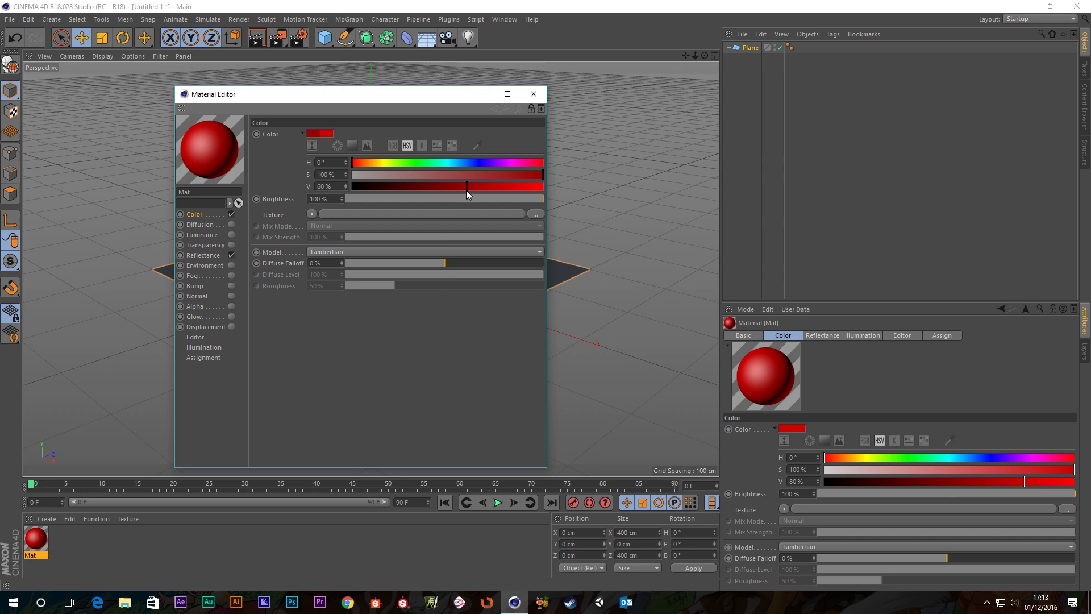
Replace the red material's default specular with a GGX reflectance layer that uses a Dielectric Fresnel
{"action": "left_click", "coordinate": [202, 255]}
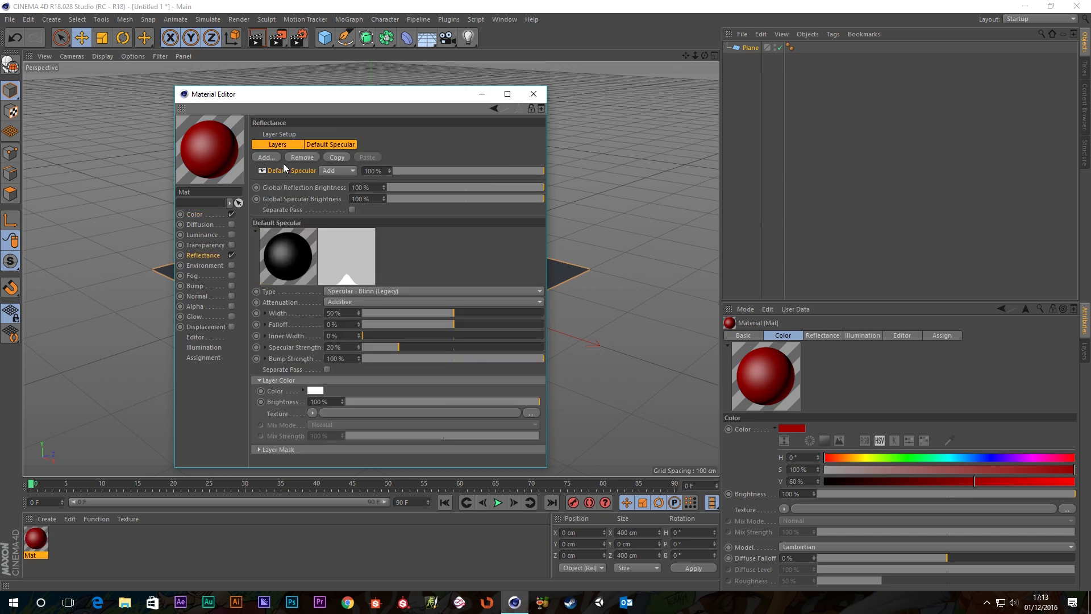
{"action": "left_click", "coordinate": [302, 157]}
{"action": "left_click", "coordinate": [265, 156]}
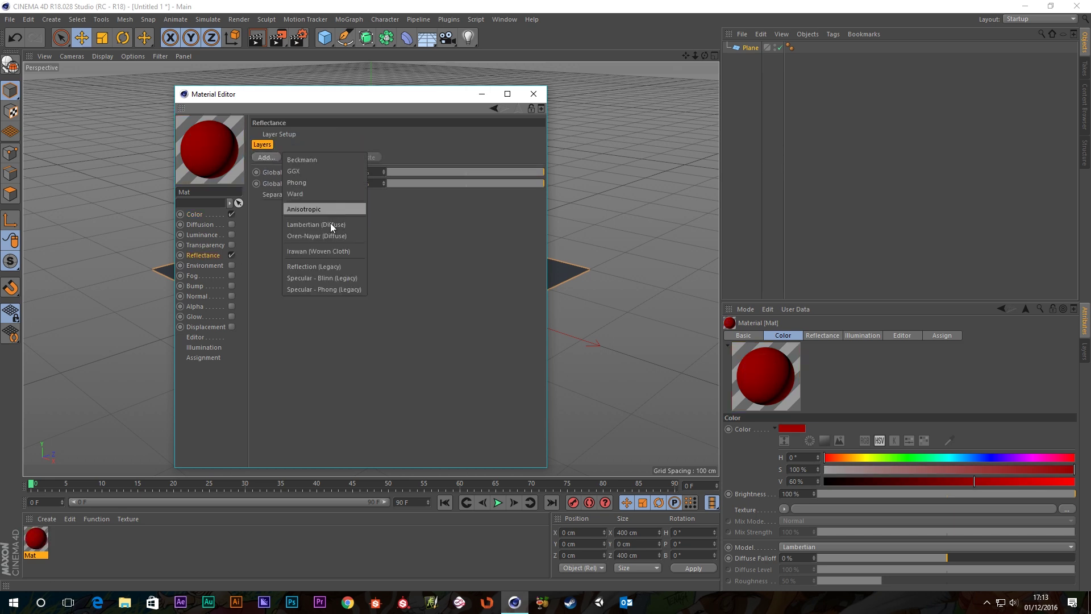
{"action": "left_click", "coordinate": [305, 169]}
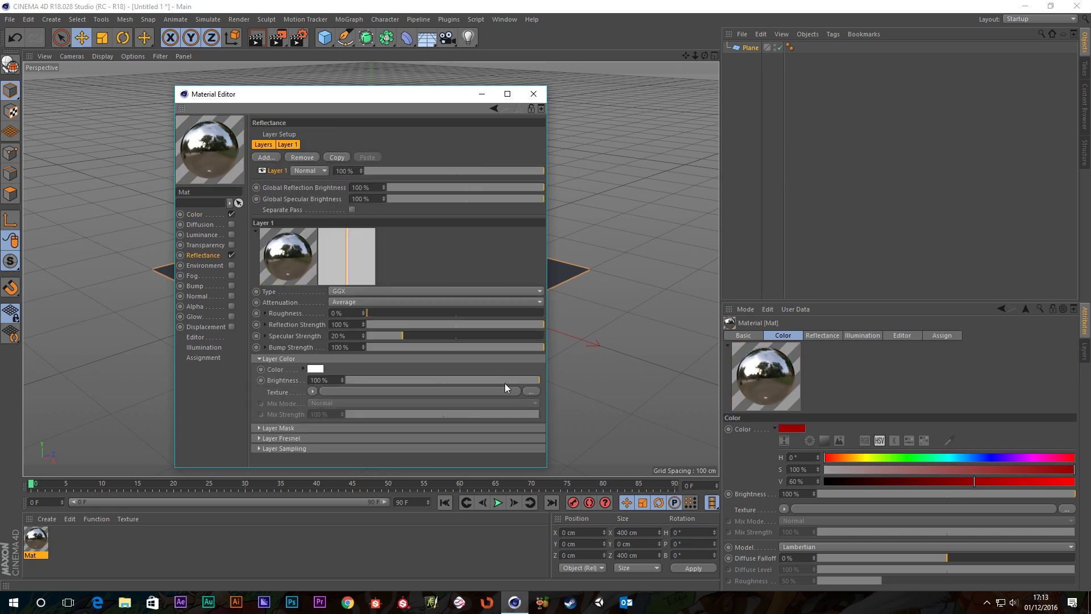
{"action": "left_click", "coordinate": [295, 439]}
{"action": "left_click", "coordinate": [335, 448]}
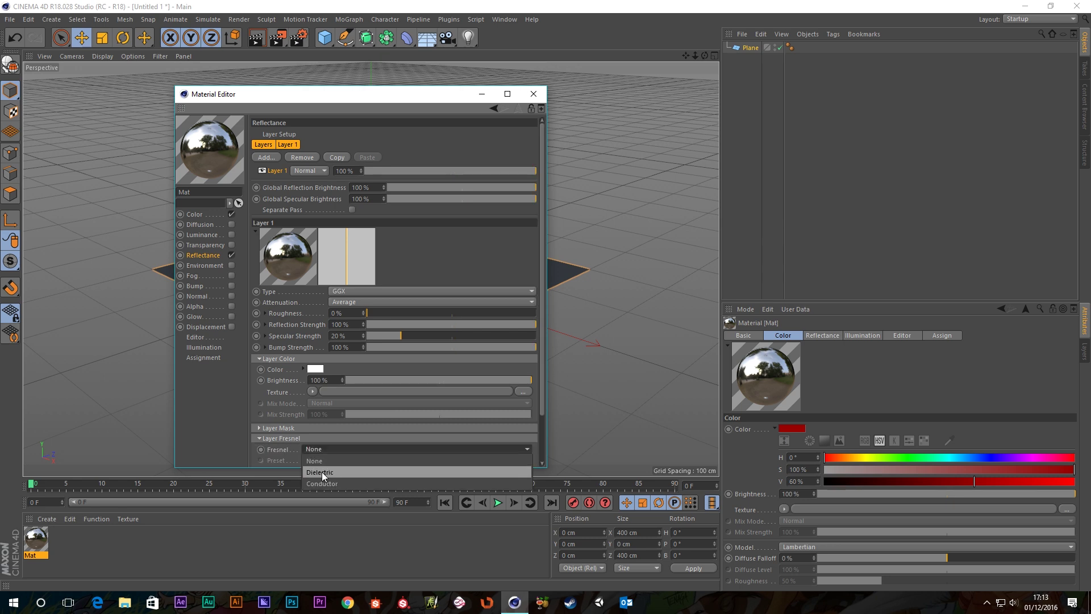
{"action": "left_click", "coordinate": [321, 471]}
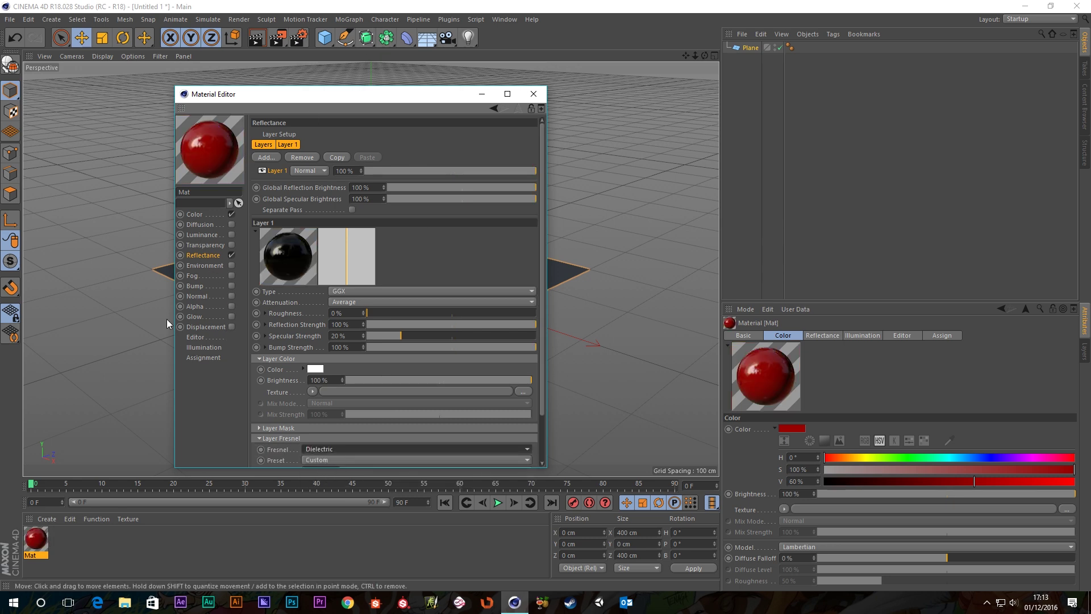
Show the red material's Bump settings, clear the view of the plane and apply the material to it
{"action": "left_click", "coordinate": [192, 286]}
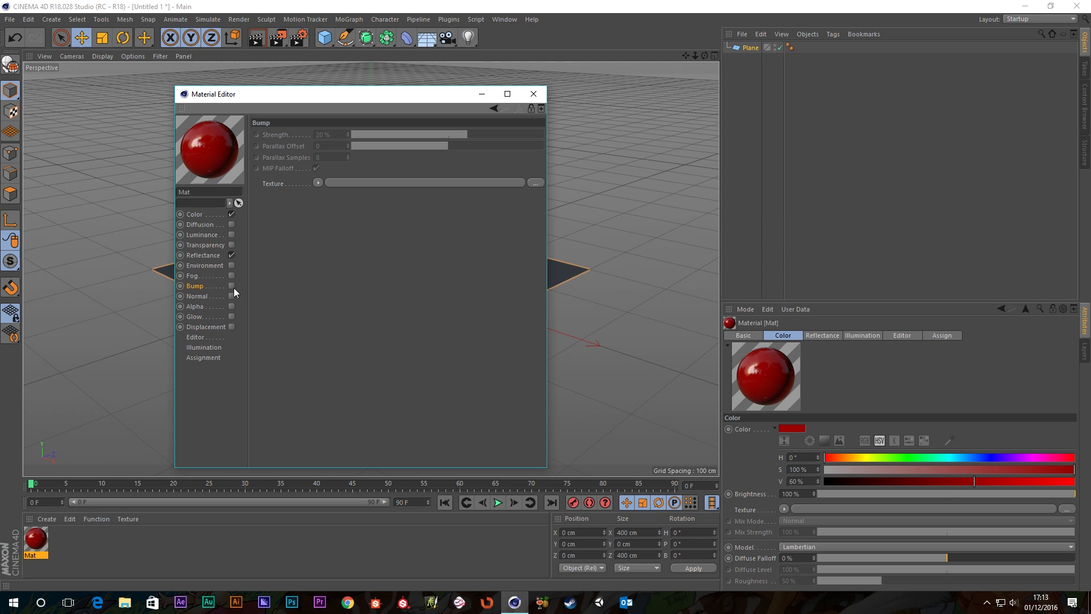
{"action": "left_click_drag", "start_coordinate": [331, 94], "coordinate": [763, 89]}
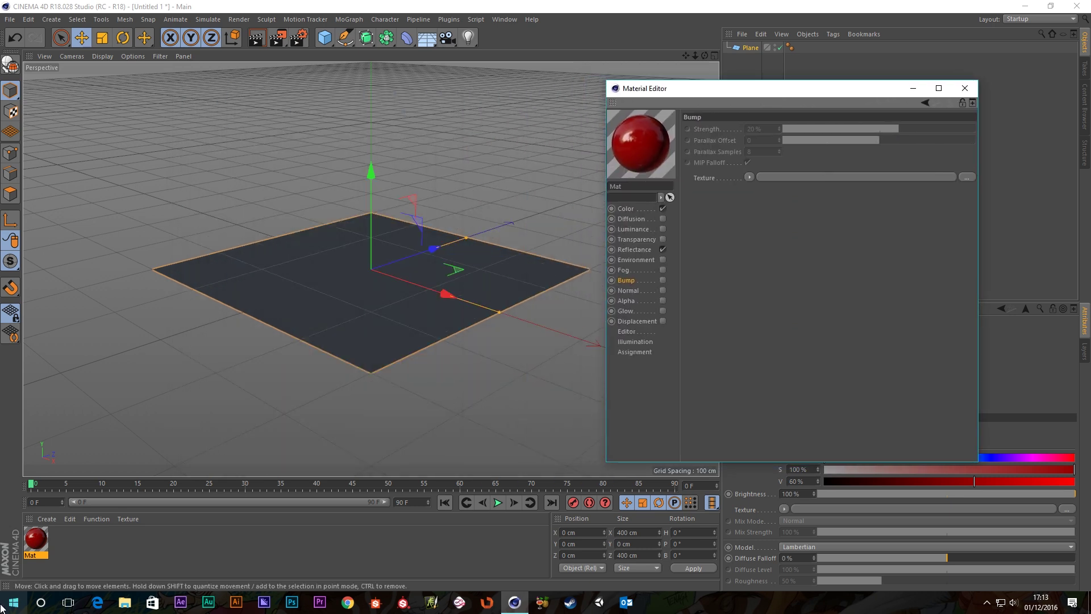
{"action": "left_click_drag", "start_coordinate": [36, 540], "coordinate": [332, 282]}
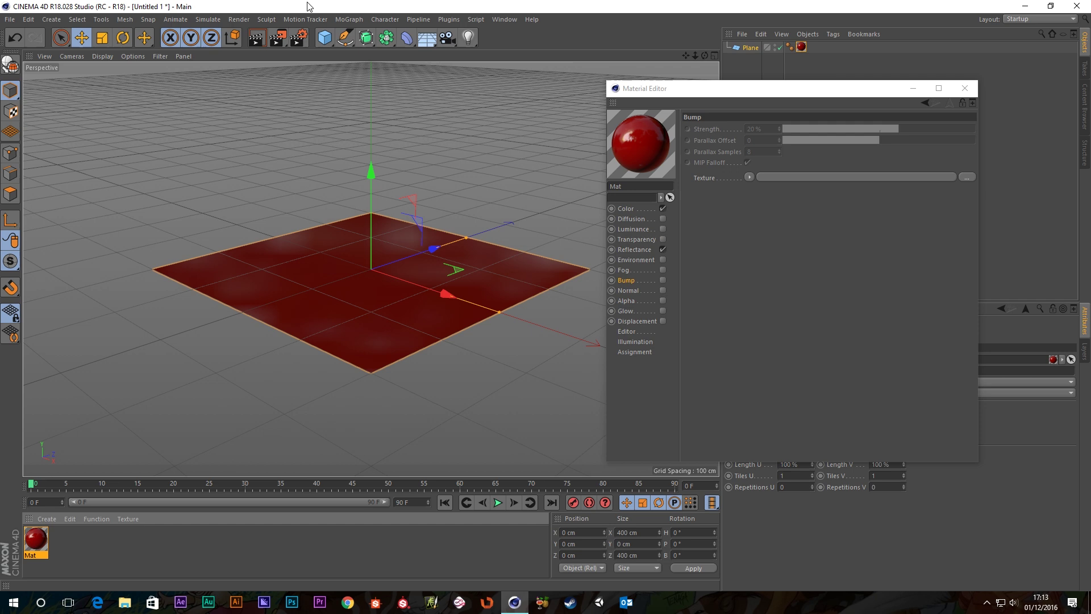
Add a Sky object to the scene, keeping the object list uncovered by the material window
{"action": "left_click", "coordinate": [426, 43]}
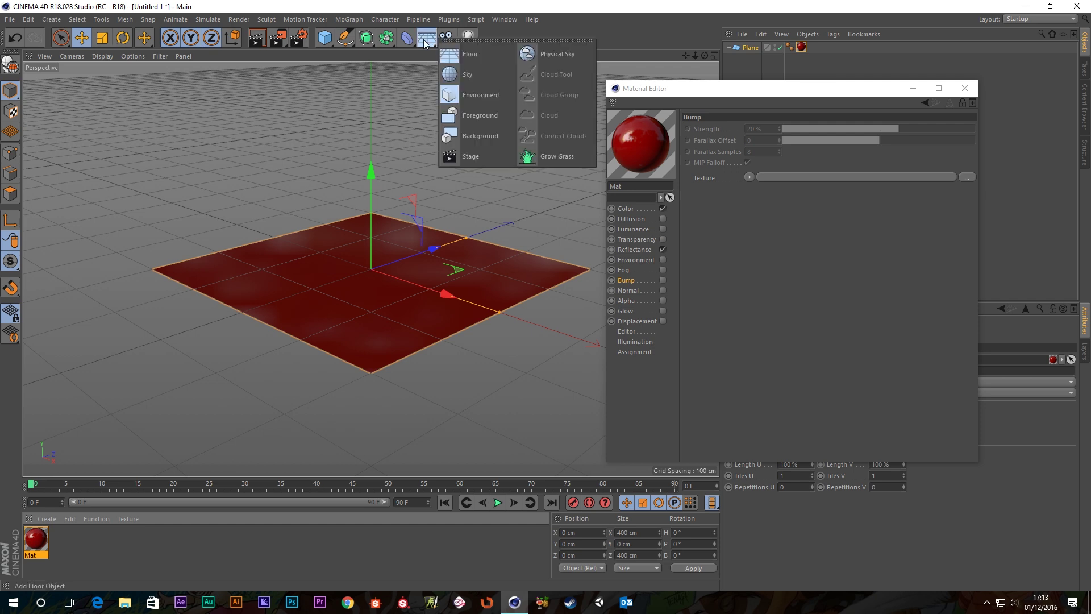
{"action": "left_click", "coordinate": [455, 77]}
{"action": "left_click_drag", "start_coordinate": [841, 93], "coordinate": [843, 132]}
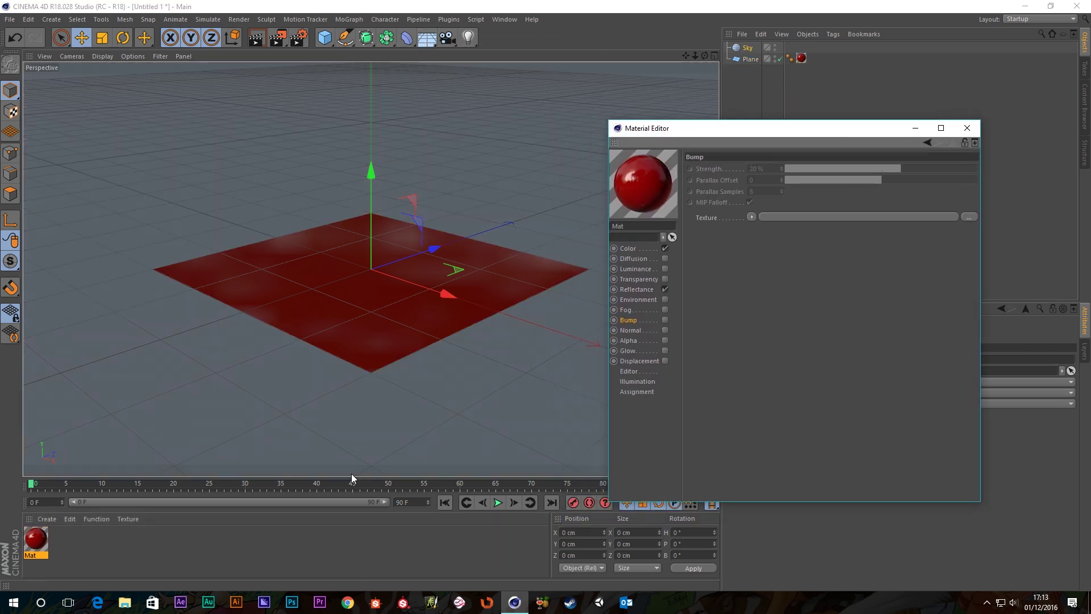
Create a new material named Sky with Reflectance disabled and Luminance enabled
{"action": "double_click", "coordinate": [93, 564]}
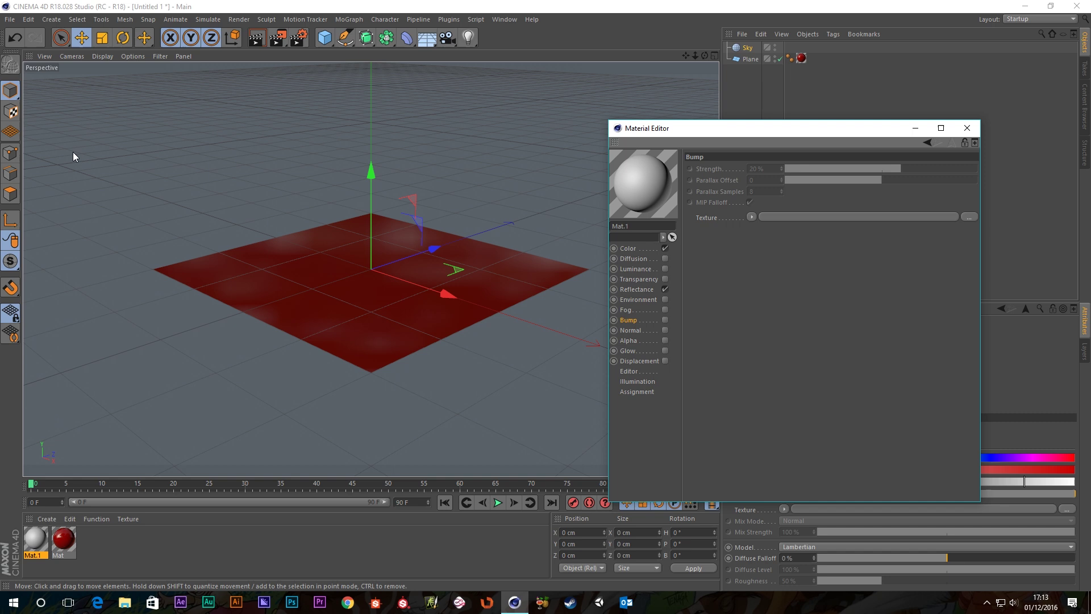
{"action": "left_click", "coordinate": [637, 227]}
{"action": "type", "text": "S"}
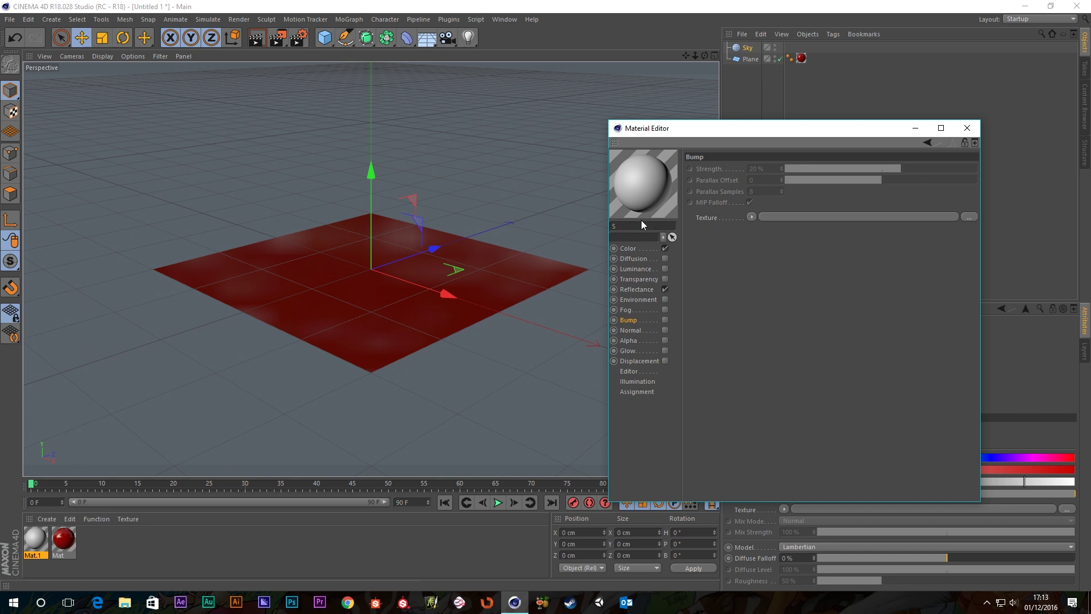
{"action": "type", "text": "ky"}
{"action": "key", "text": "Return"}
{"action": "left_click", "coordinate": [664, 248]}
{"action": "left_click", "coordinate": [664, 288]}
{"action": "left_click", "coordinate": [664, 268]}
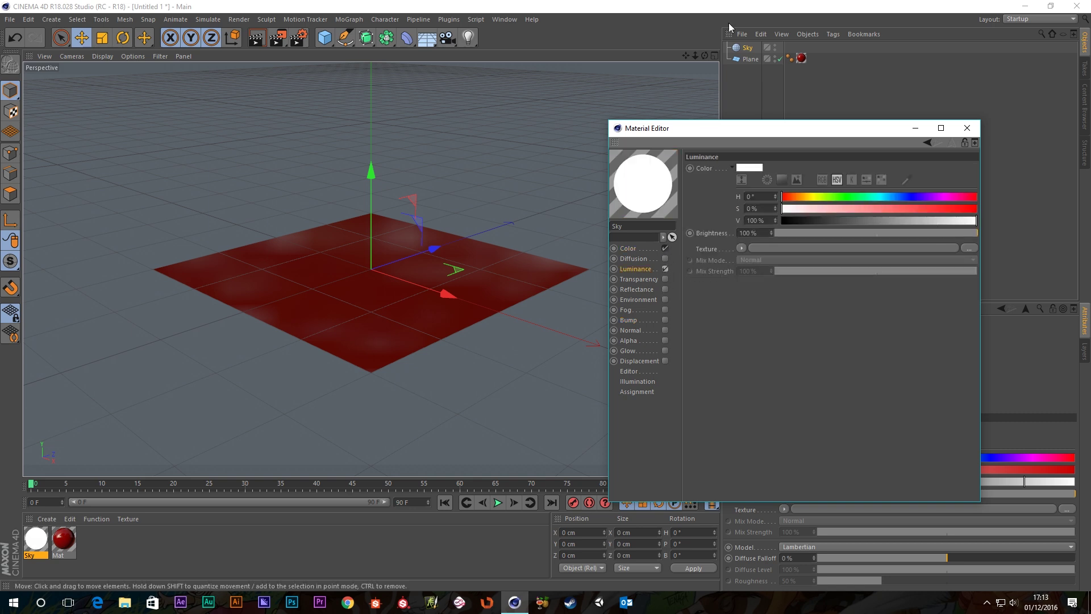
Search the presets for HDR and load Concrete Blocks.hdr as the Sky material's luminance texture
{"action": "left_click_drag", "start_coordinate": [775, 132], "coordinate": [263, 111]}
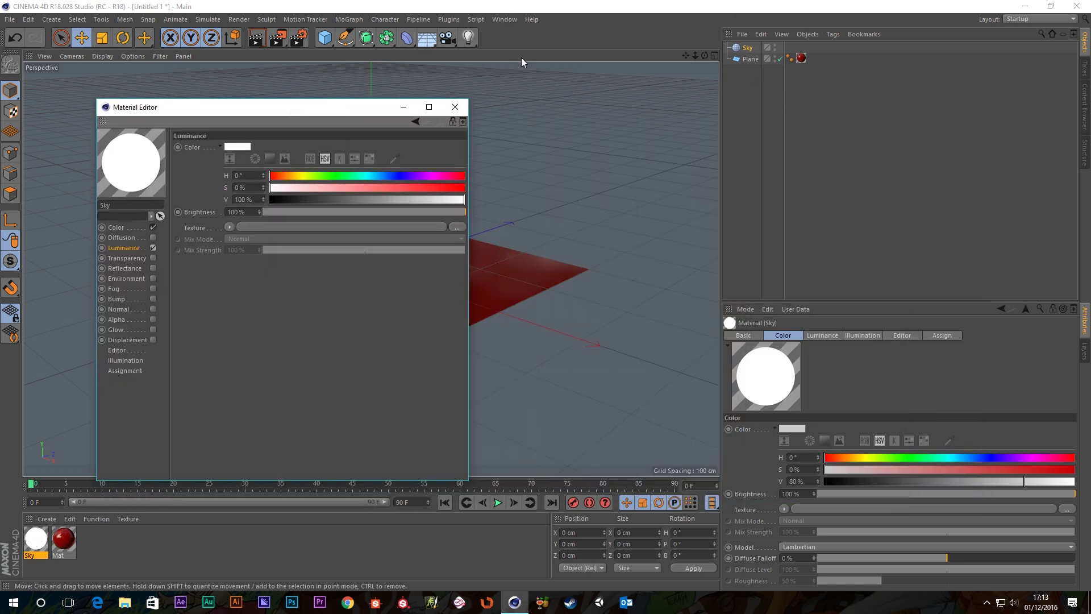
{"action": "left_click", "coordinate": [505, 19]}
{"action": "left_click", "coordinate": [521, 79]}
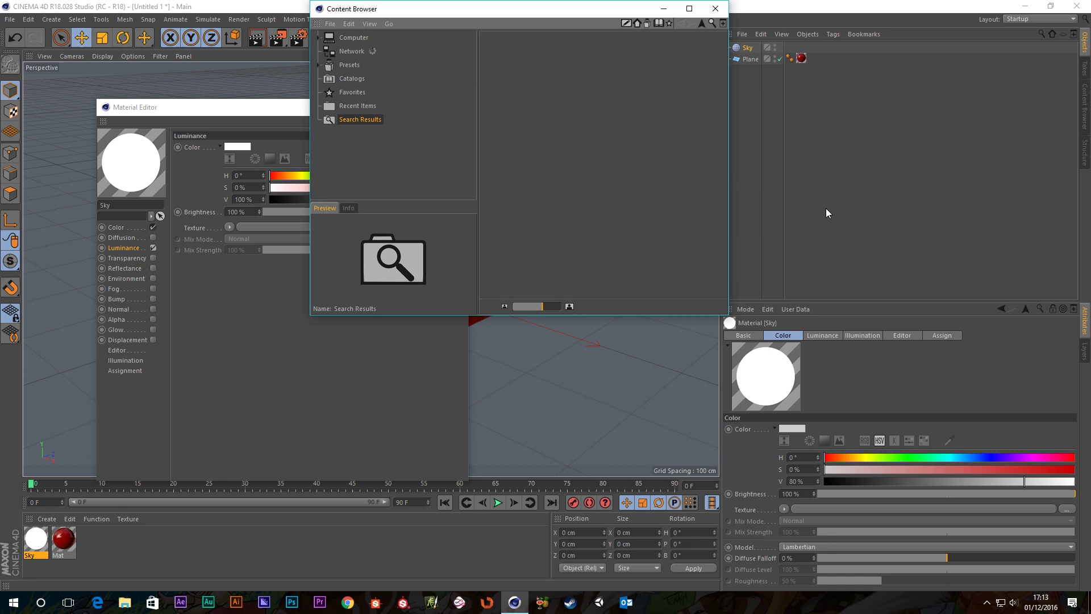
{"action": "left_click_drag", "start_coordinate": [566, 11], "coordinate": [885, 124]}
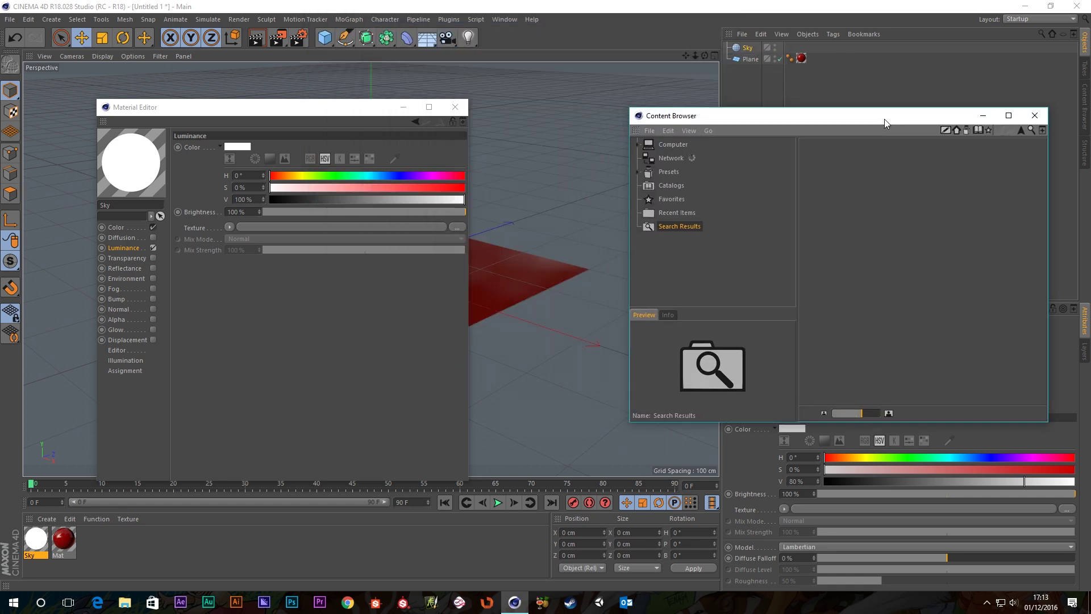
{"action": "left_click", "coordinate": [667, 172]}
{"action": "left_click", "coordinate": [1031, 130]}
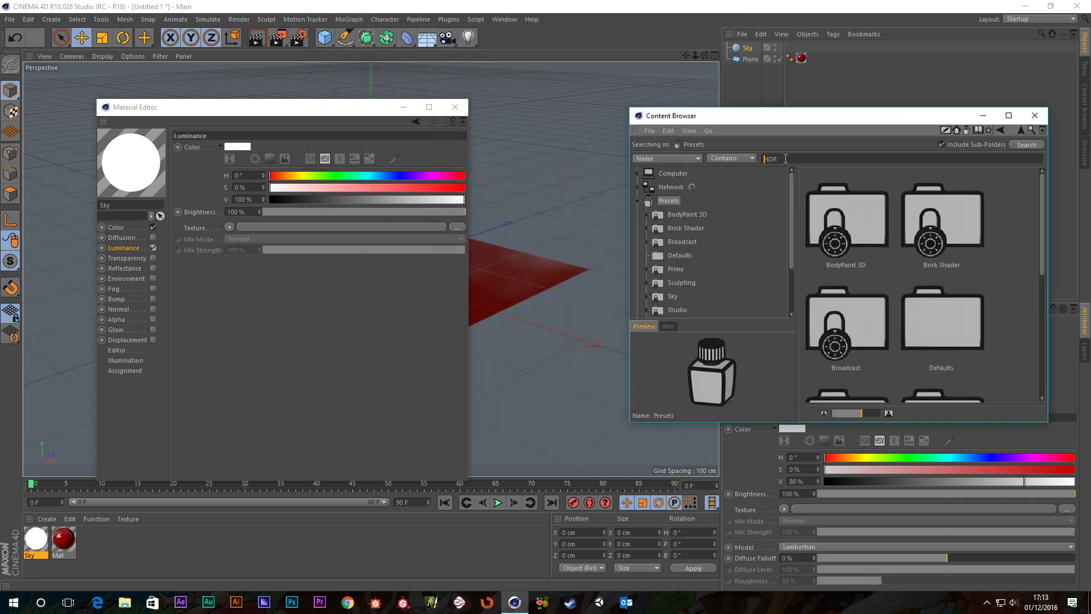
{"action": "key", "text": "Return"}
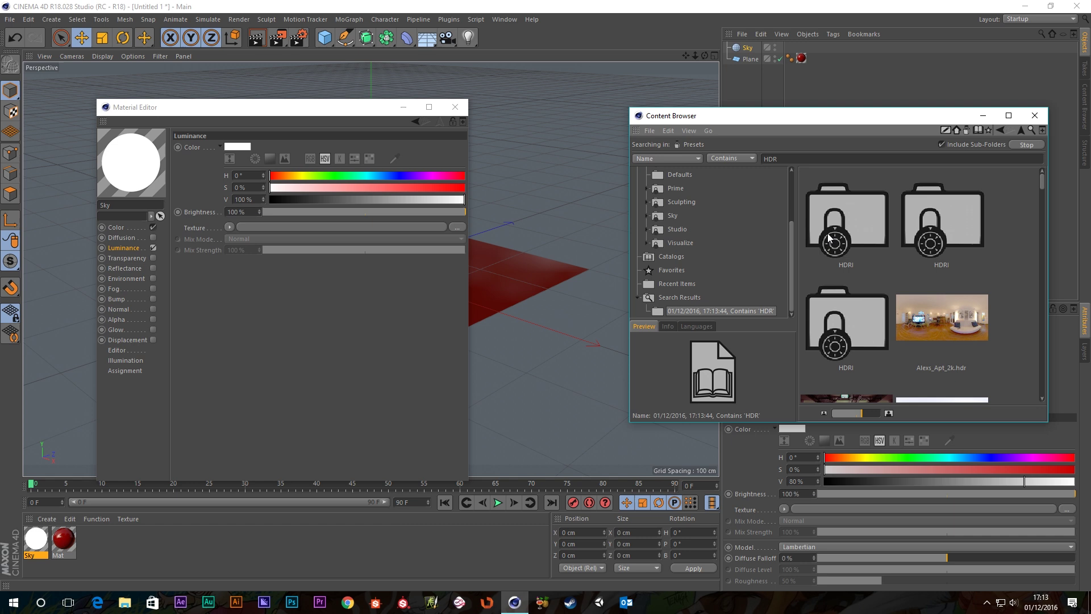
{"action": "scroll", "coordinate": [960, 318], "scroll_direction": "down", "scroll_amount": 4}
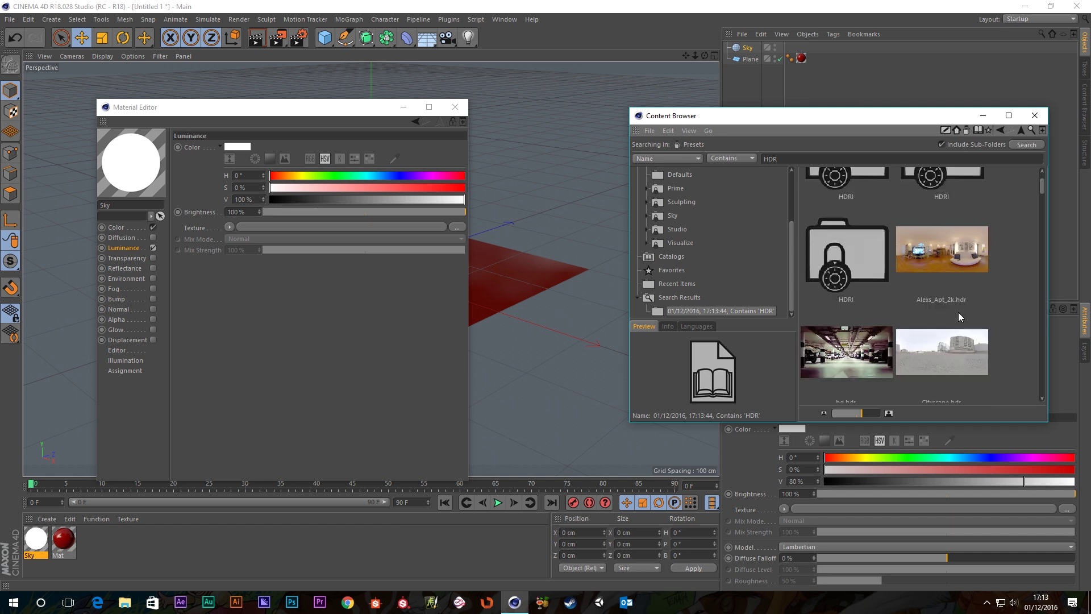
{"action": "left_click_drag", "start_coordinate": [936, 320], "coordinate": [277, 226]}
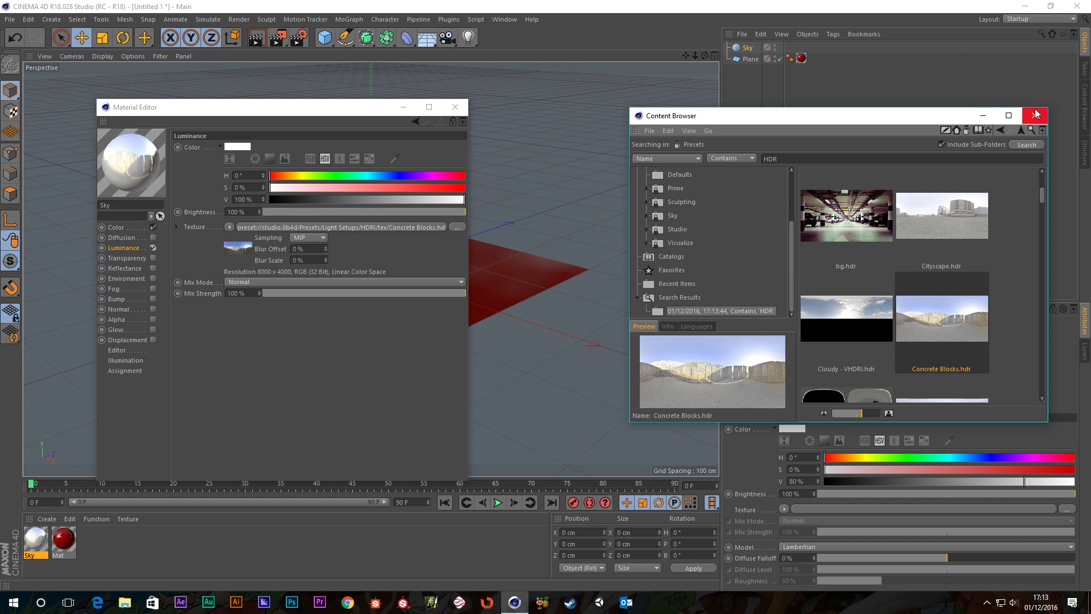
Disable the Sky material's Color channel and apply the material to the Sky object
{"action": "left_click", "coordinate": [150, 226]}
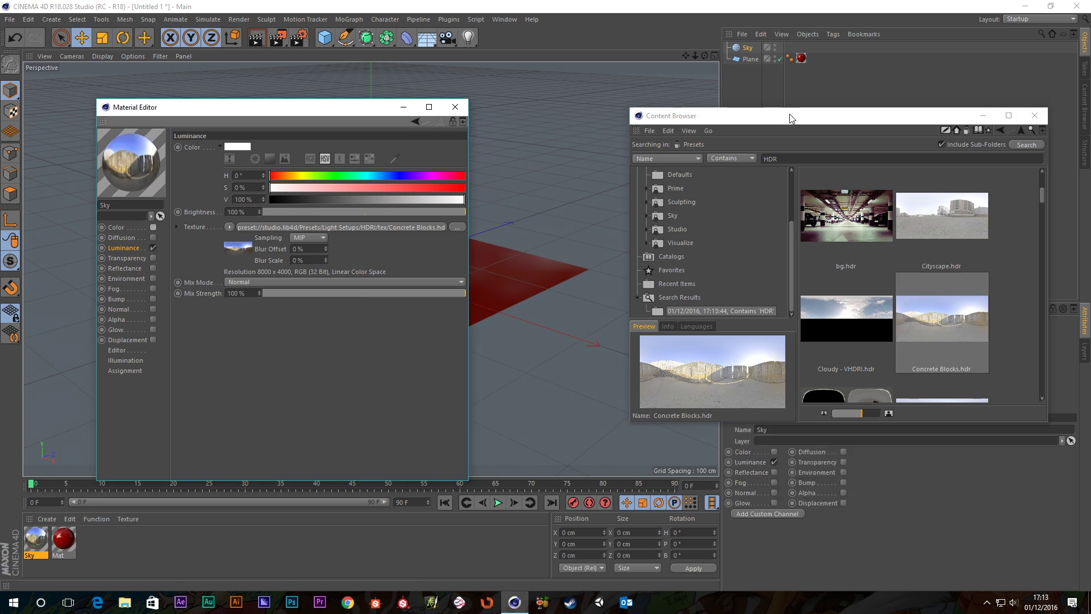
{"action": "left_click", "coordinate": [1034, 115]}
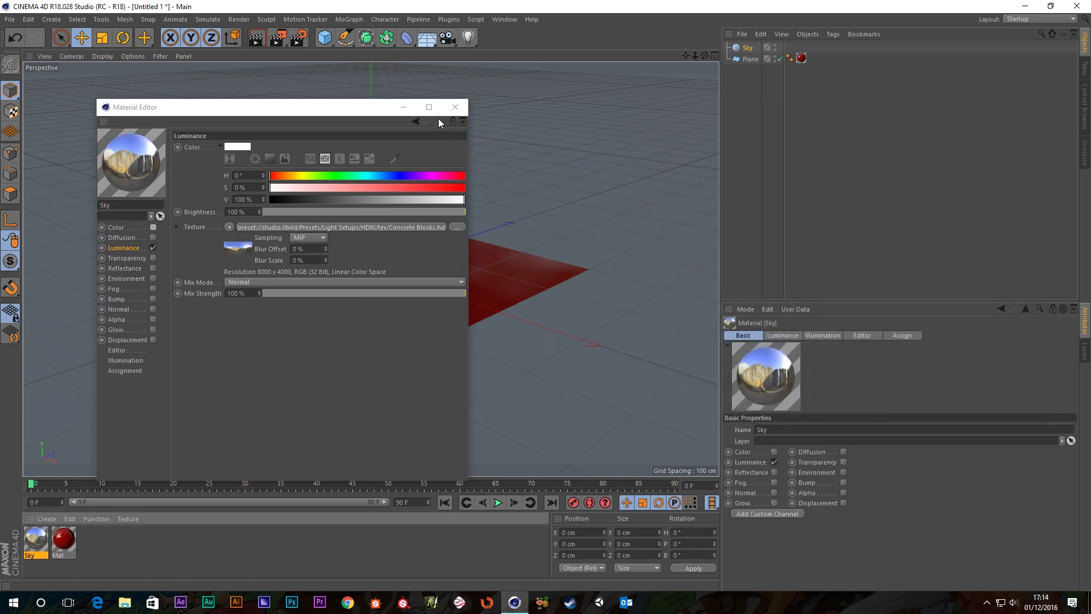
{"action": "left_click_drag", "start_coordinate": [147, 169], "coordinate": [751, 51]}
{"action": "left_click", "coordinate": [455, 107]}
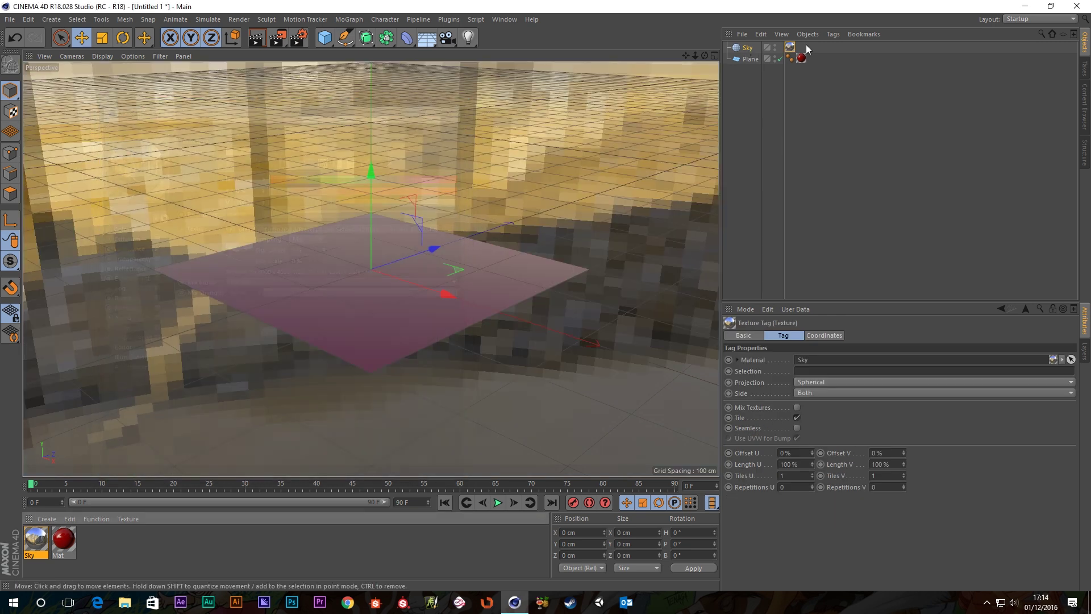
Add a Compositing tag to the Sky object and disable Seen by Camera
{"action": "right_click", "coordinate": [748, 50]}
{"action": "mouse_move", "coordinate": [796, 55]}
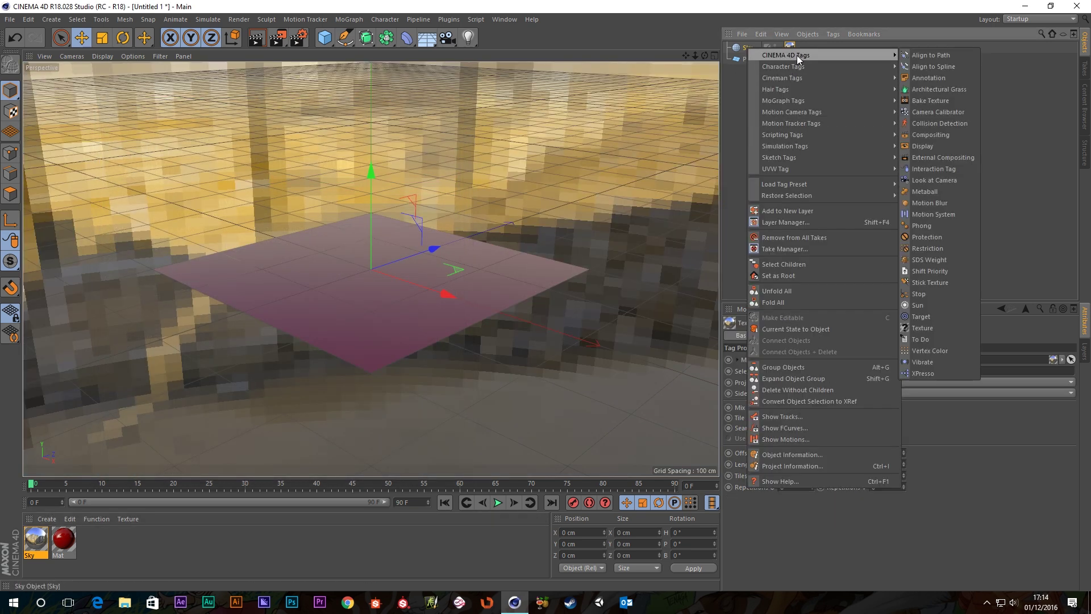
{"action": "left_click", "coordinate": [928, 136]}
{"action": "left_click", "coordinate": [790, 394]}
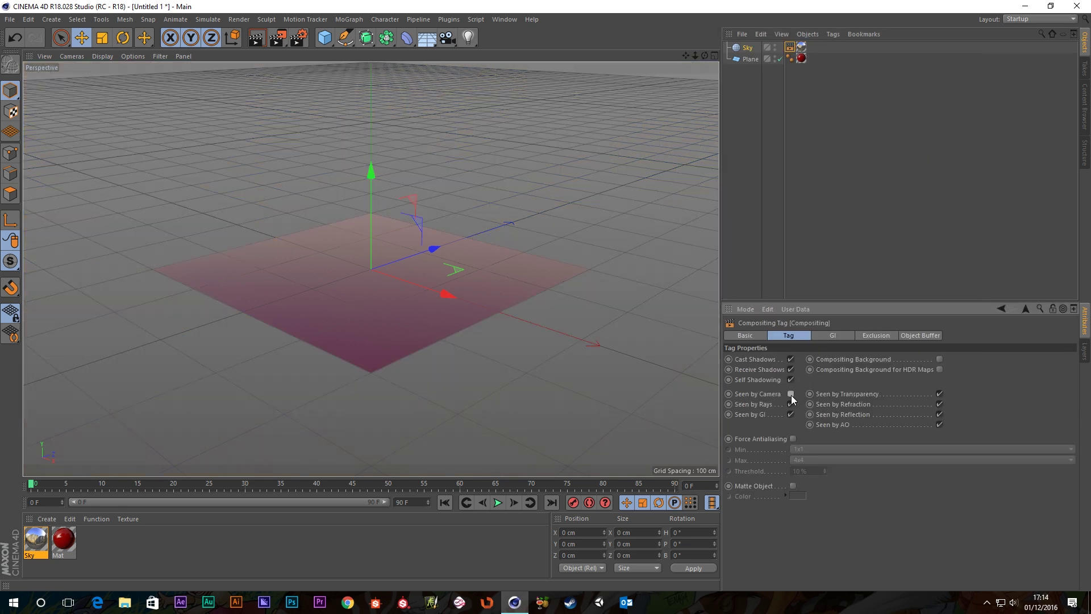
{"action": "left_click", "coordinate": [742, 165]}
{"action": "left_click", "coordinate": [747, 47]}
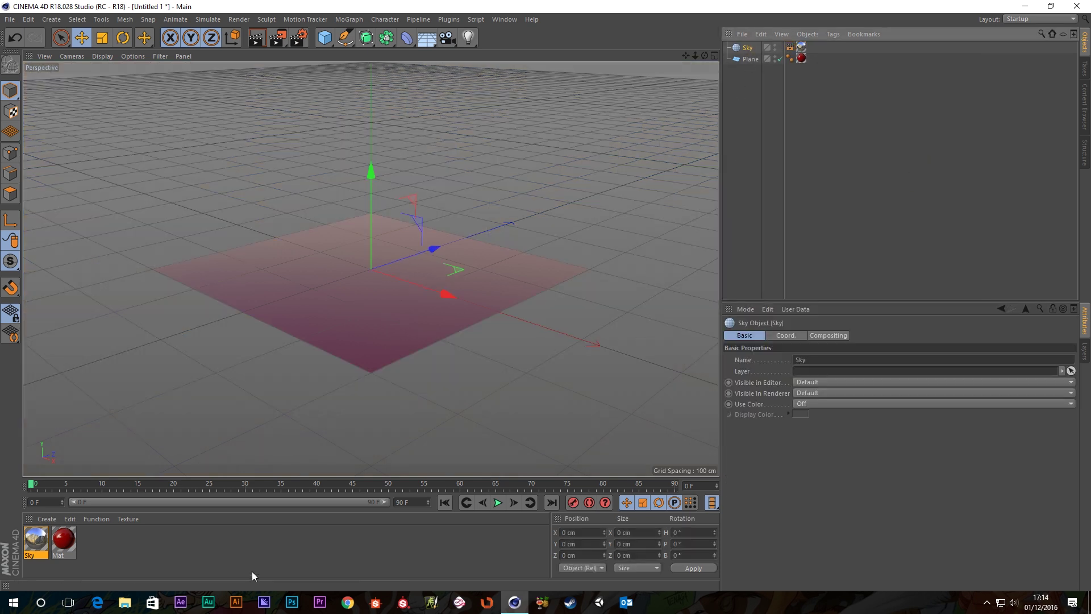
Set the red material's texture preview size to 1024x1024 (4 MB)
{"action": "double_click", "coordinate": [65, 543]}
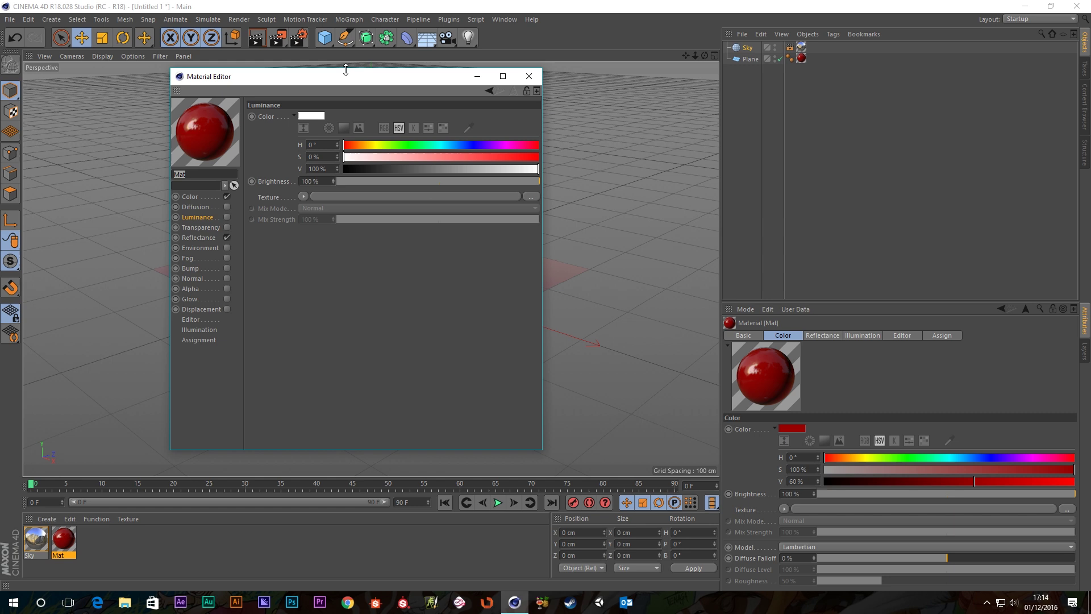
{"action": "left_click_drag", "start_coordinate": [341, 76], "coordinate": [801, 71]}
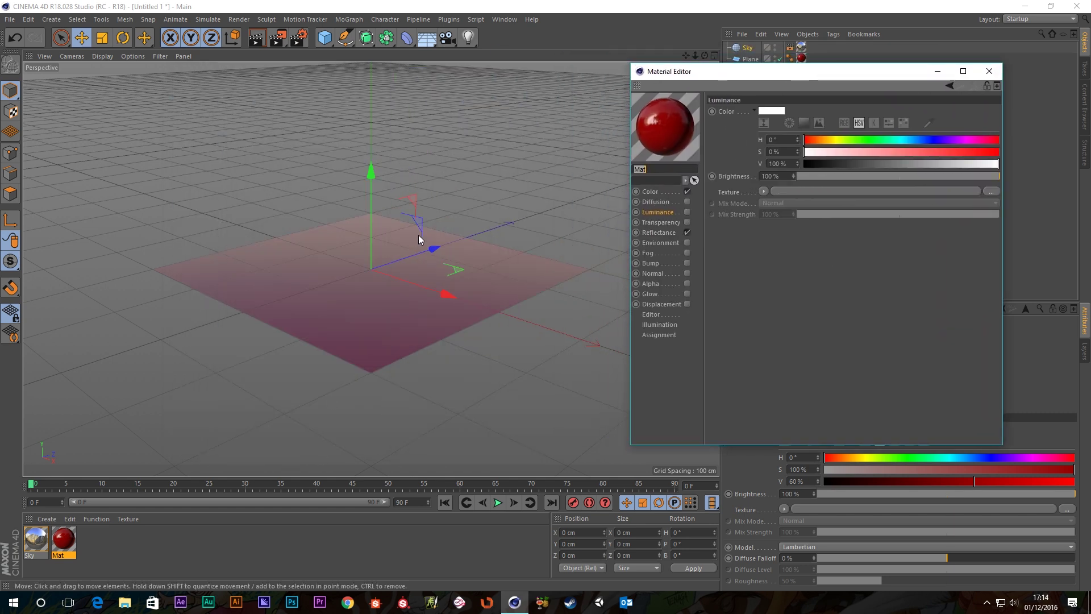
{"action": "left_click", "coordinate": [654, 314]}
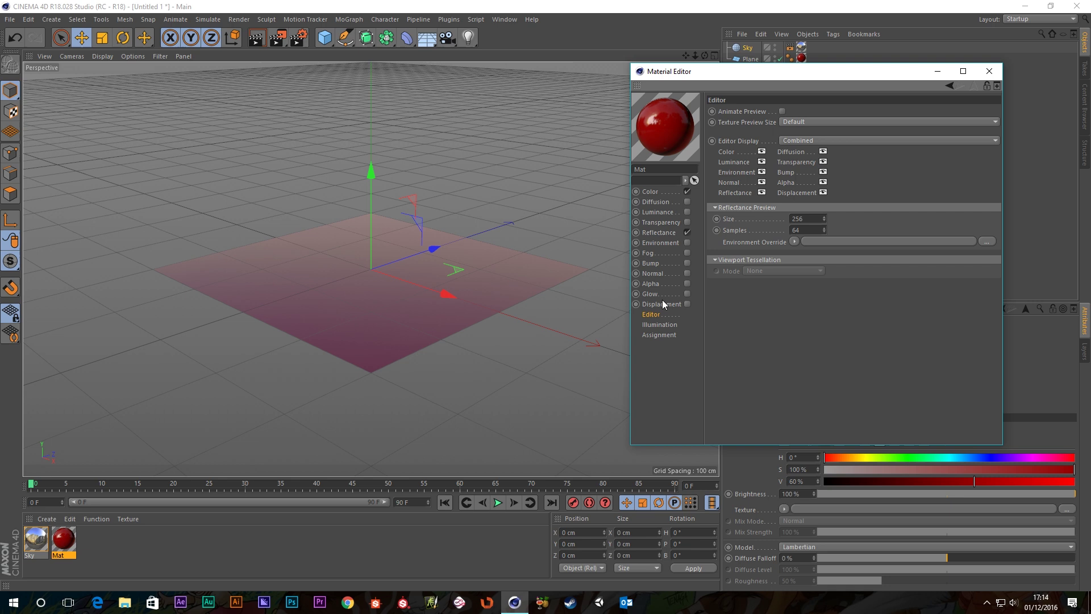
{"action": "left_click", "coordinate": [808, 125]}
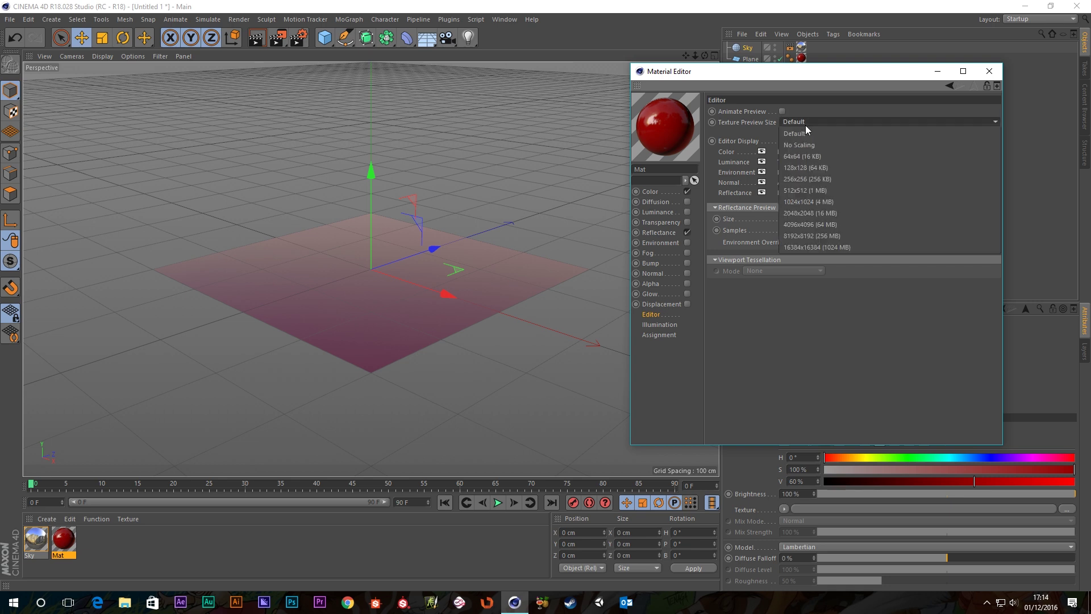
{"action": "left_click", "coordinate": [806, 203]}
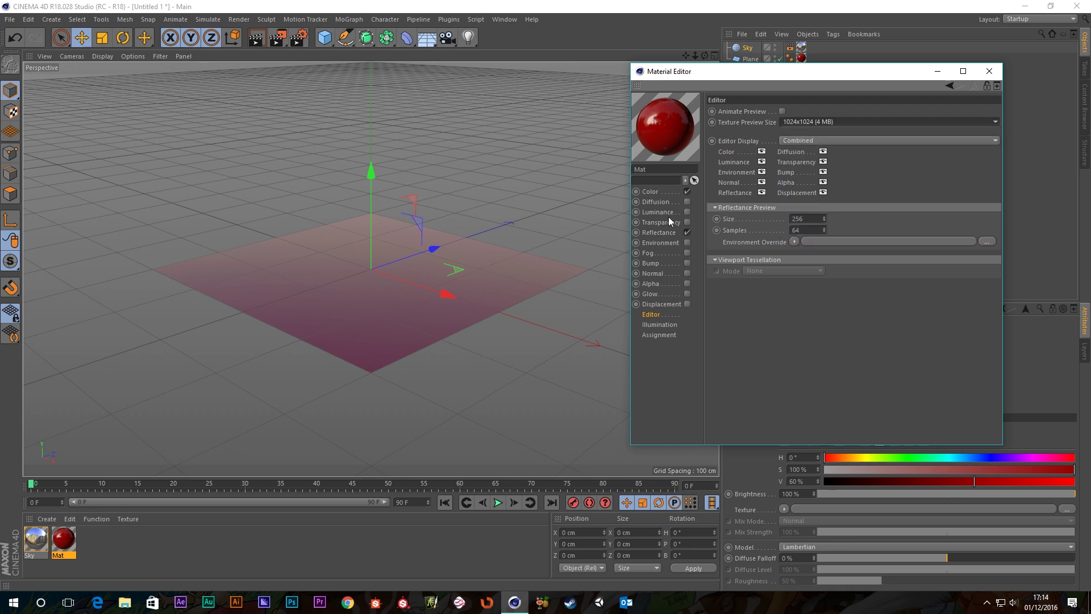
Set the red material's reflectance preview size to 1024 and enable its Bump channel
{"action": "double_click", "coordinate": [806, 219]}
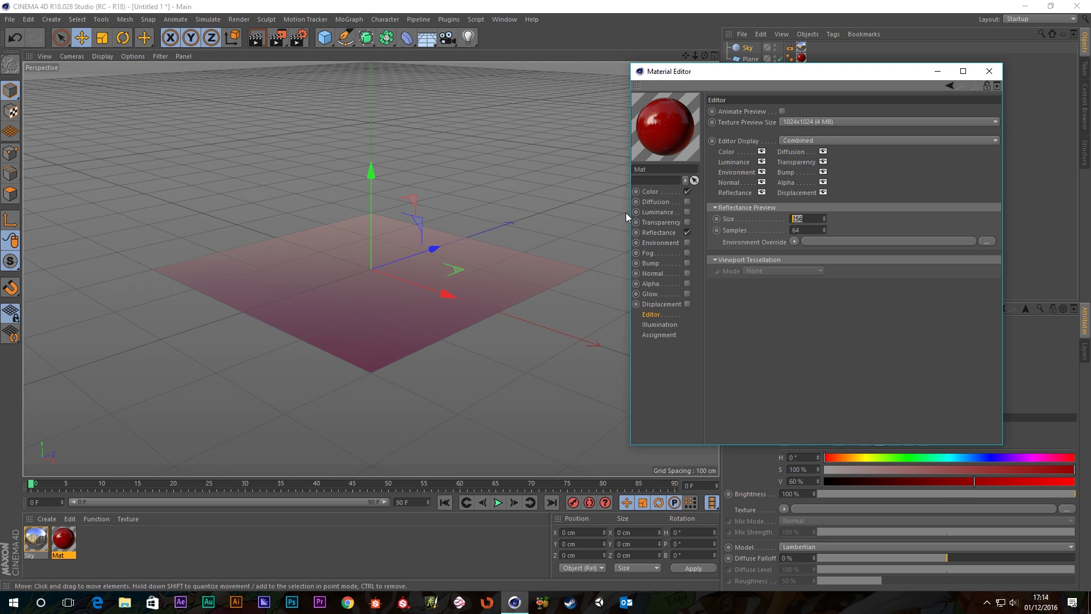
{"action": "type", "text": "1024"}
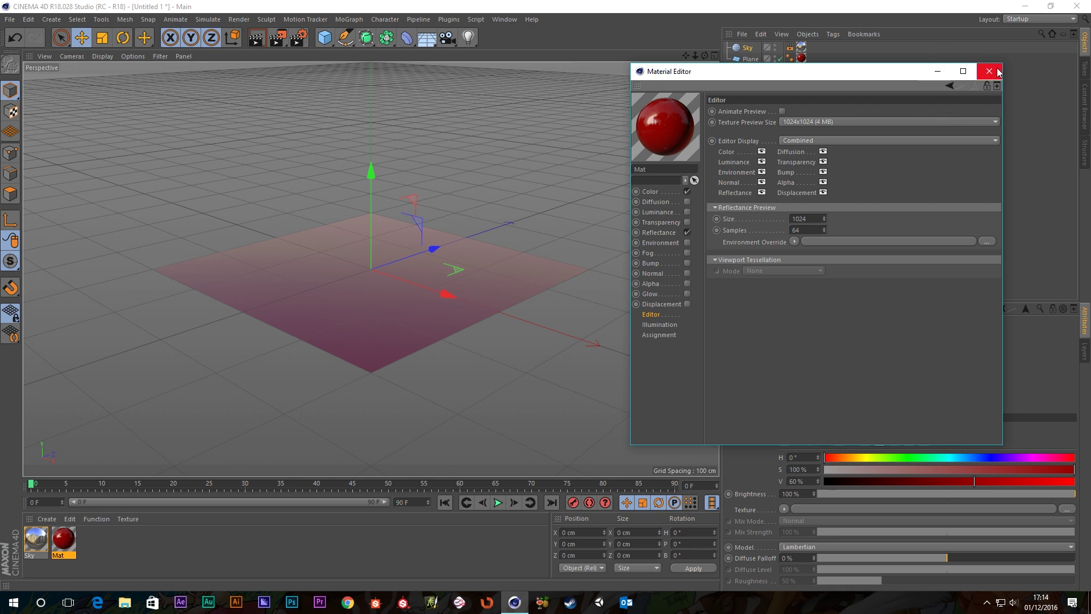
{"action": "left_click", "coordinate": [651, 264]}
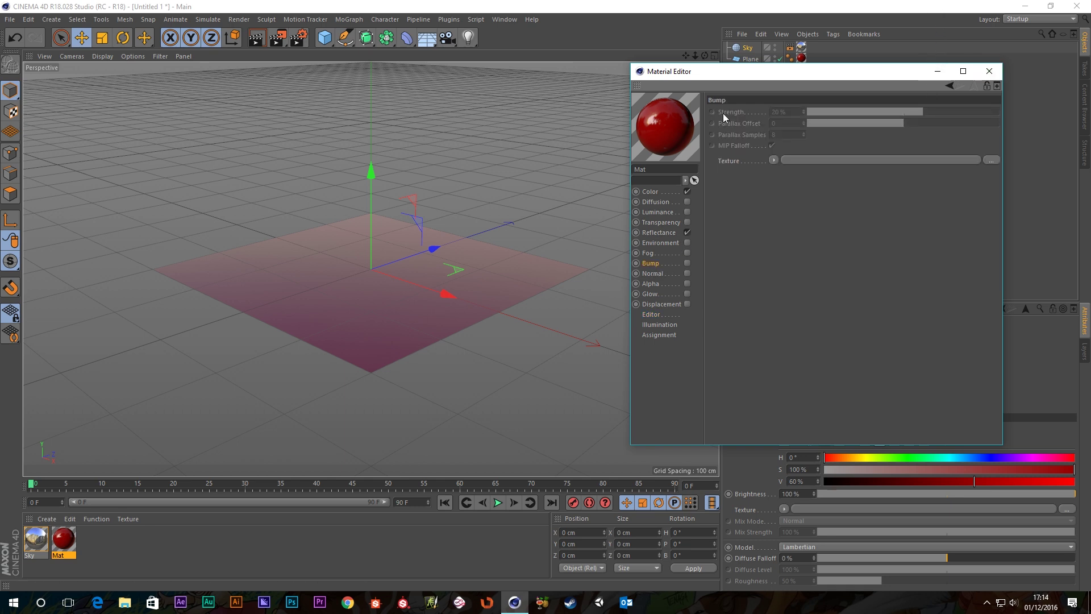
{"action": "left_click_drag", "start_coordinate": [699, 74], "coordinate": [678, 83]}
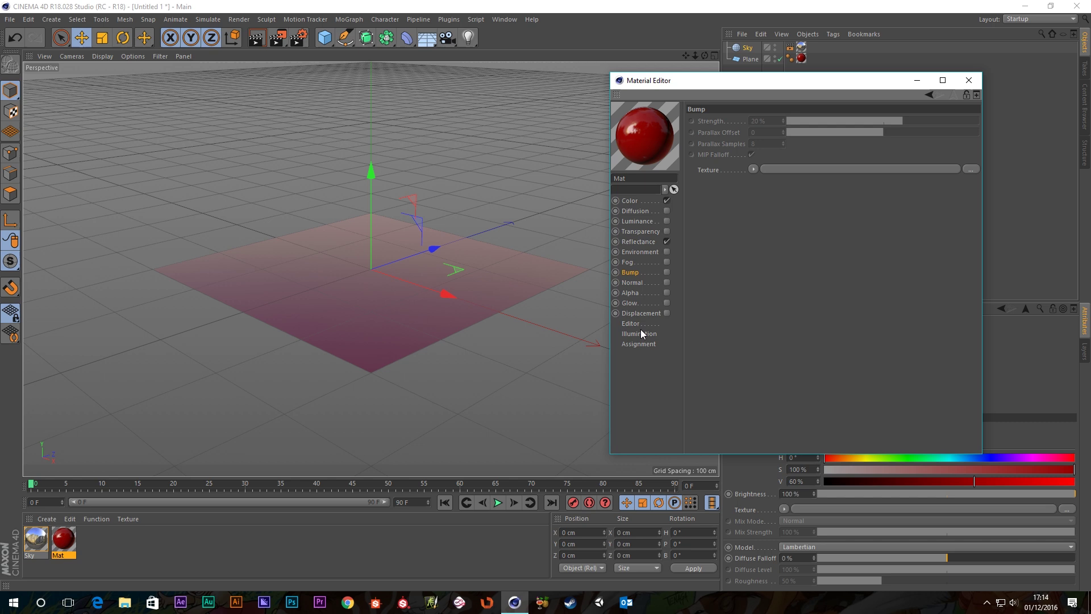
{"action": "left_click", "coordinate": [667, 271]}
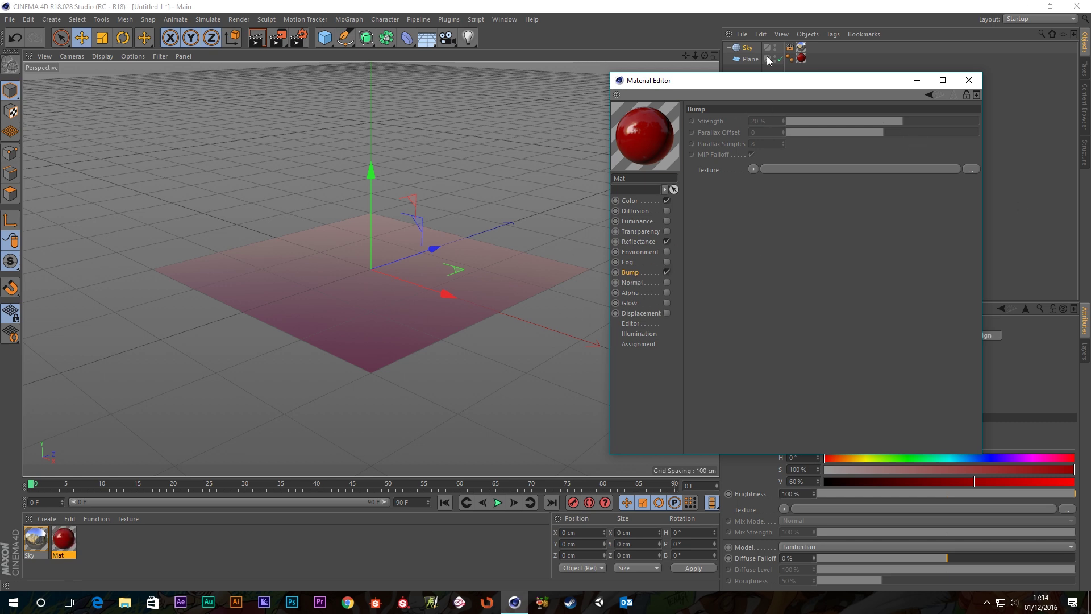
Load the Tiles surface shader as the Bump channel's texture
{"action": "left_click", "coordinate": [753, 169]}
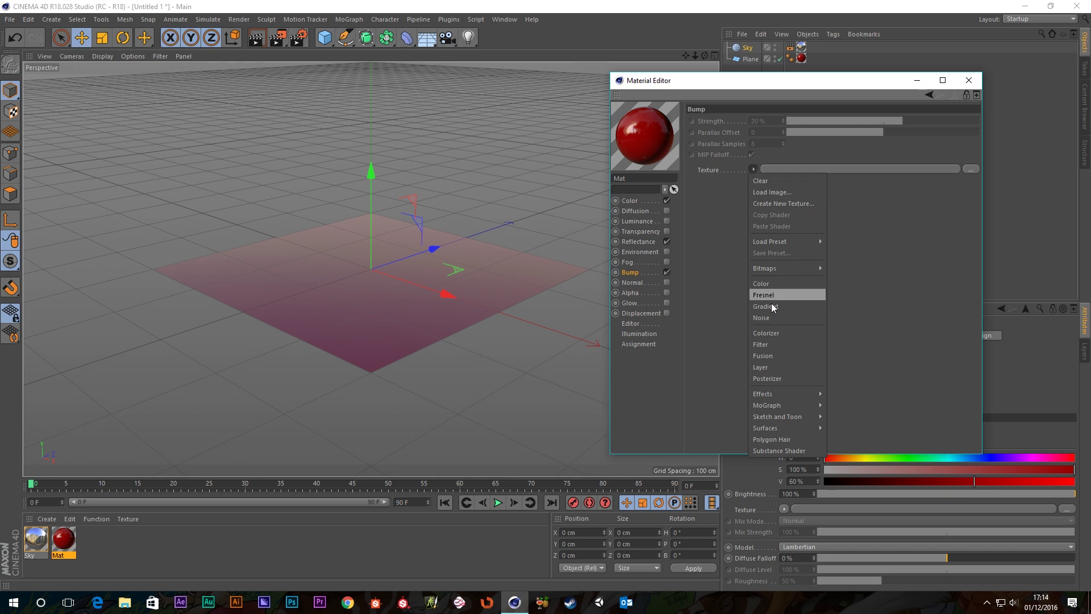
{"action": "mouse_move", "coordinate": [775, 430]}
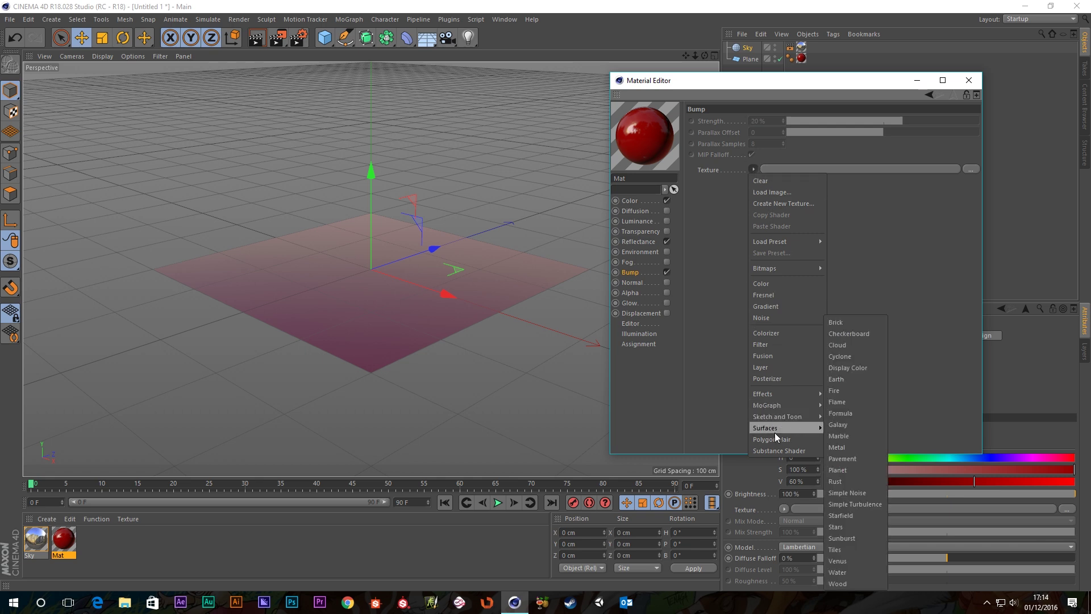
{"action": "left_click", "coordinate": [836, 549]}
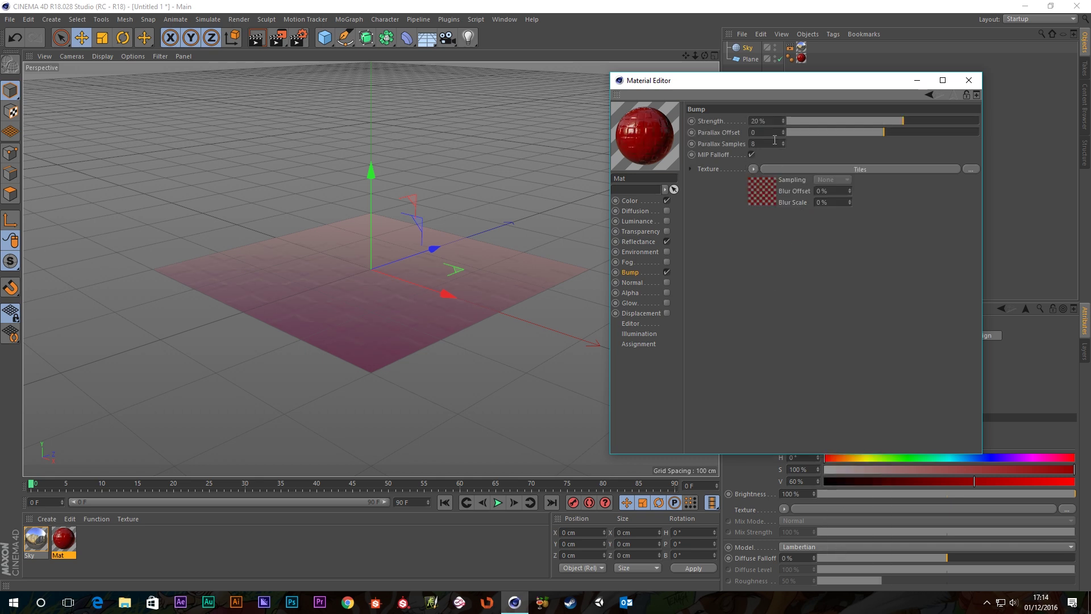
Open the Tiles shader's properties and make Tiles Color 1 a neutral grey with 0% saturation
{"action": "left_click", "coordinate": [796, 169]}
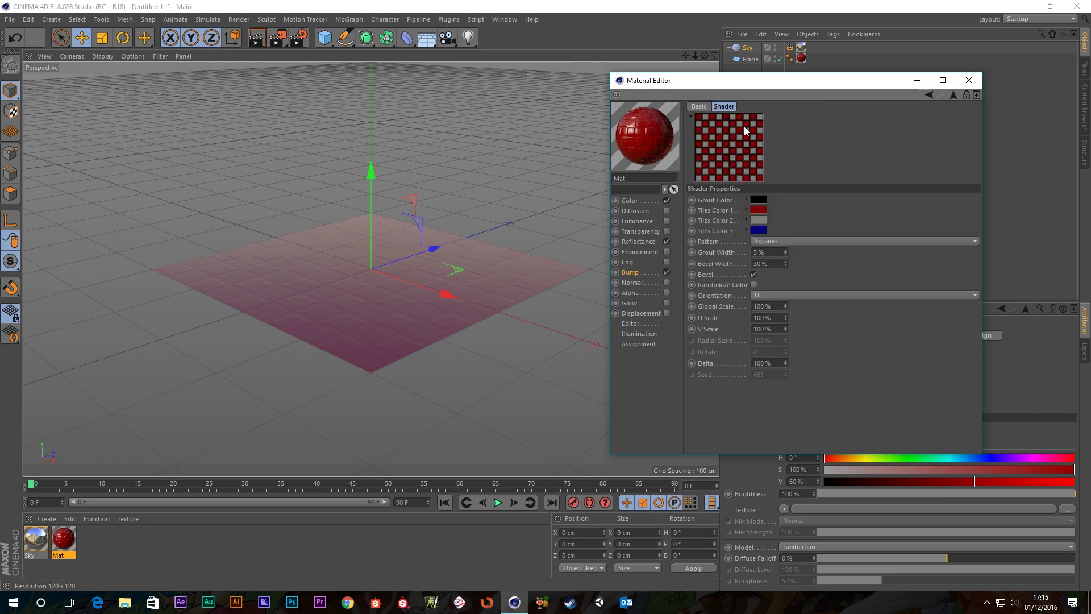
{"action": "left_click", "coordinate": [754, 207]}
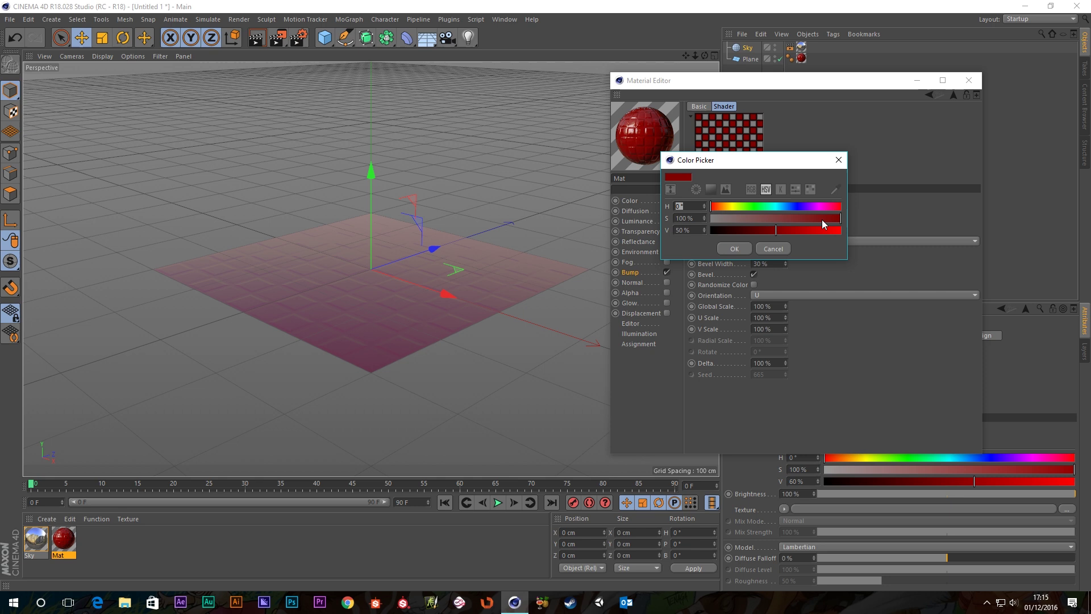
{"action": "left_click_drag", "start_coordinate": [762, 167], "coordinate": [904, 138]}
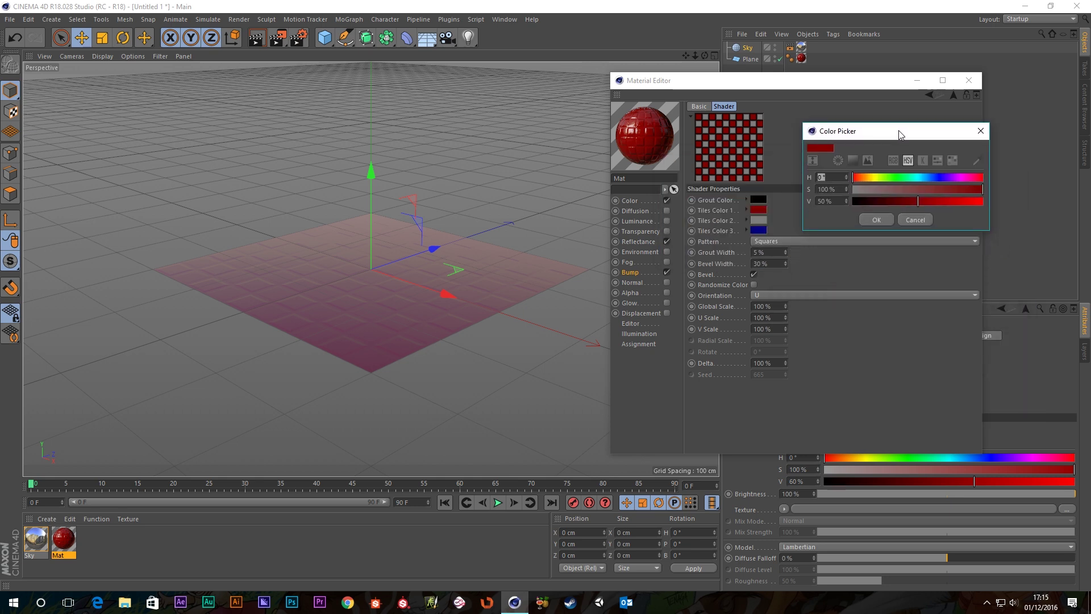
{"action": "key", "text": "Tab"}
{"action": "type", "text": "0"}
{"action": "key", "text": "Return"}
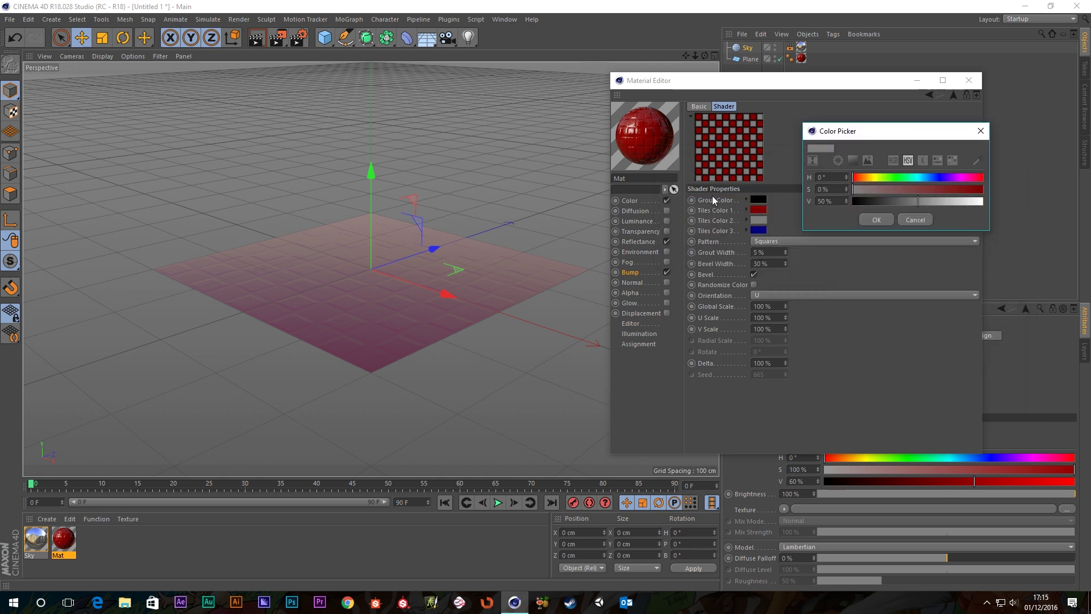
{"action": "left_click", "coordinate": [872, 220]}
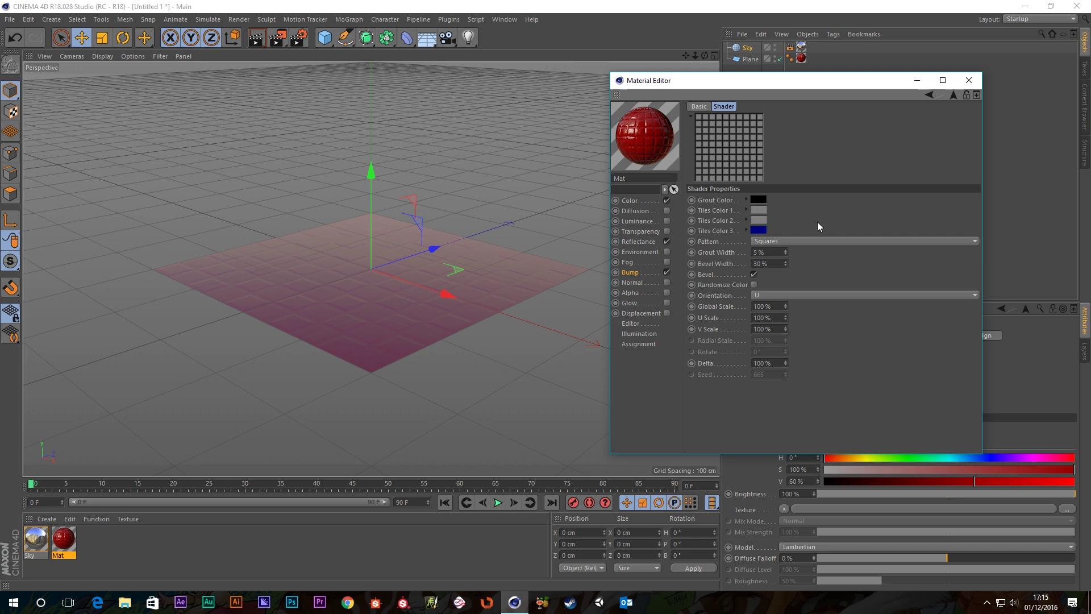
Set Tiles Color 2 to a dark grey of about 23% value and Tiles Color 3 to white
{"action": "left_click", "coordinate": [758, 220]}
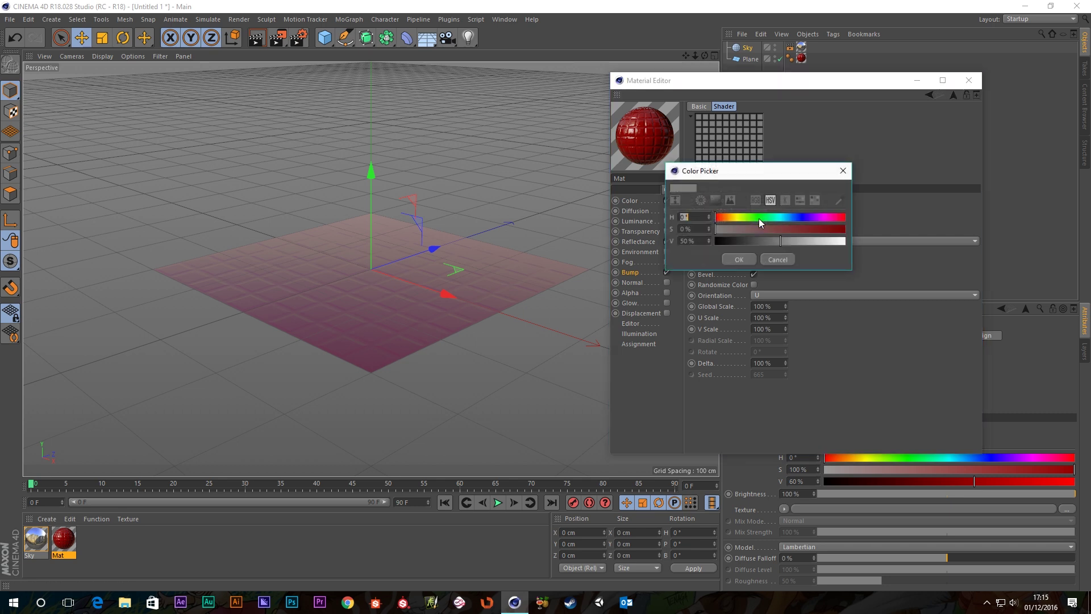
{"action": "left_click_drag", "start_coordinate": [795, 241], "coordinate": [727, 242]}
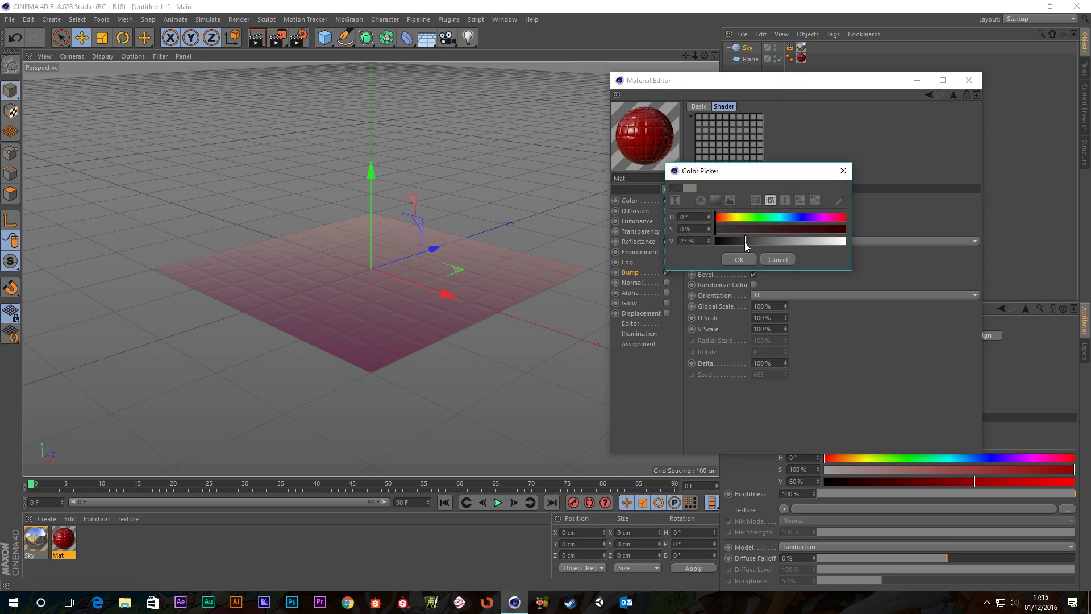
{"action": "left_click", "coordinate": [738, 259]}
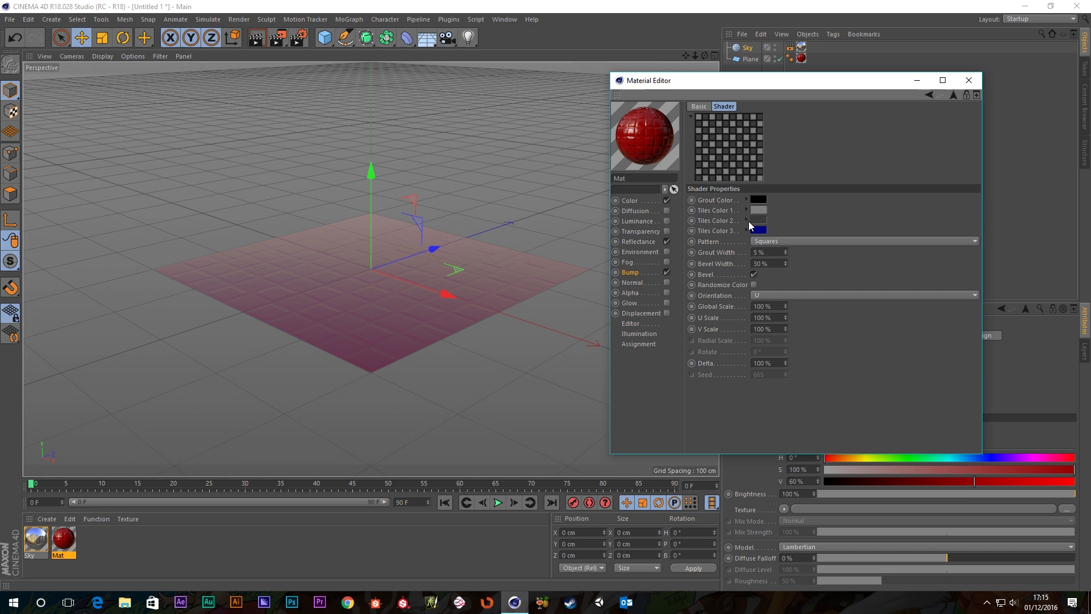
{"action": "left_click", "coordinate": [758, 230]}
{"action": "left_click_drag", "start_coordinate": [810, 242], "coordinate": [845, 254]}
{"action": "left_click", "coordinate": [737, 272]}
Enable Randomize Color for the Tiles shader and set its seed to 669
{"action": "left_click", "coordinate": [754, 283]}
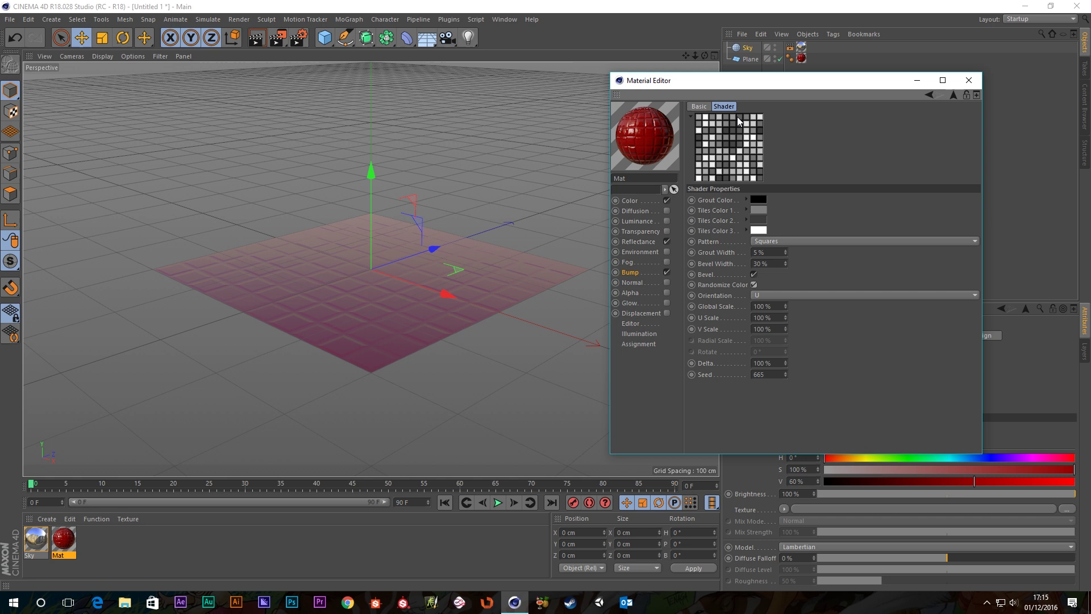
{"action": "left_click", "coordinate": [785, 373]}
{"action": "left_click", "coordinate": [785, 372]}
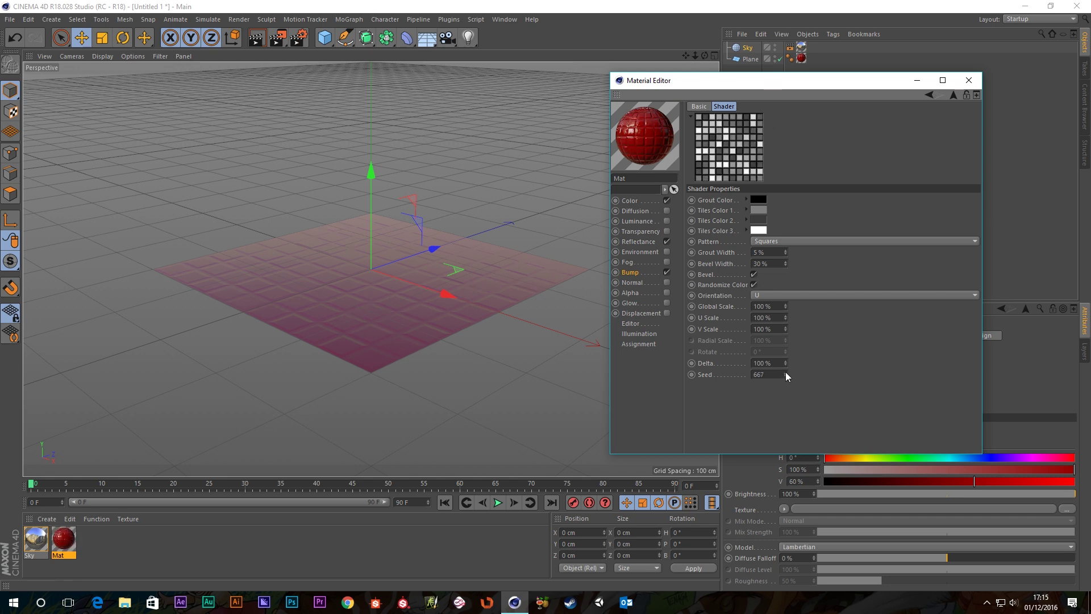
{"action": "left_click", "coordinate": [785, 372]}
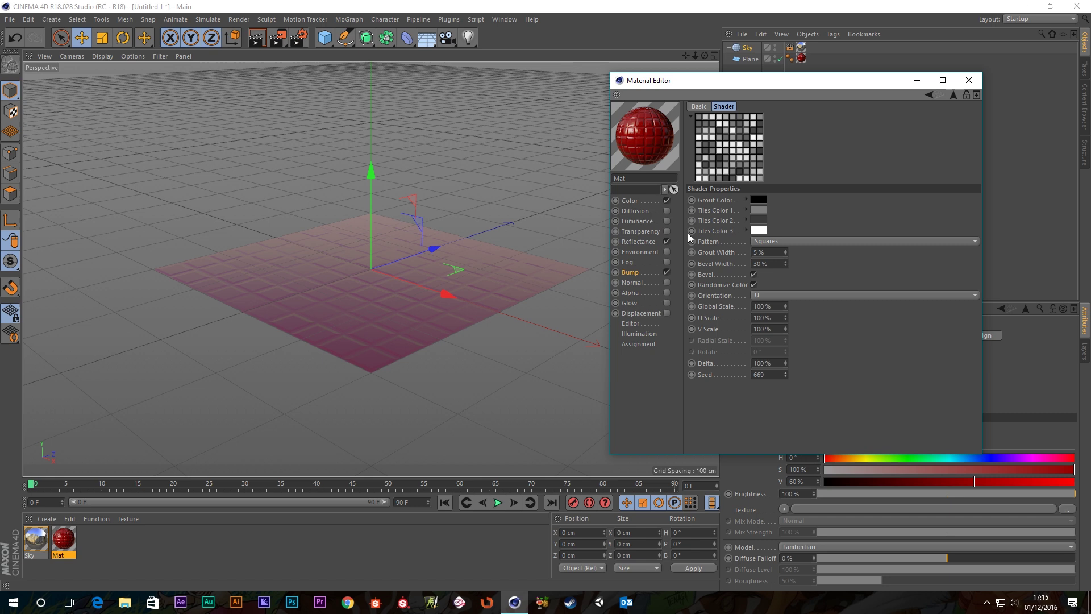
Review the material's viewport preview settings, close the material editor and inspect the tiled plane up close
{"action": "left_click", "coordinate": [630, 323]}
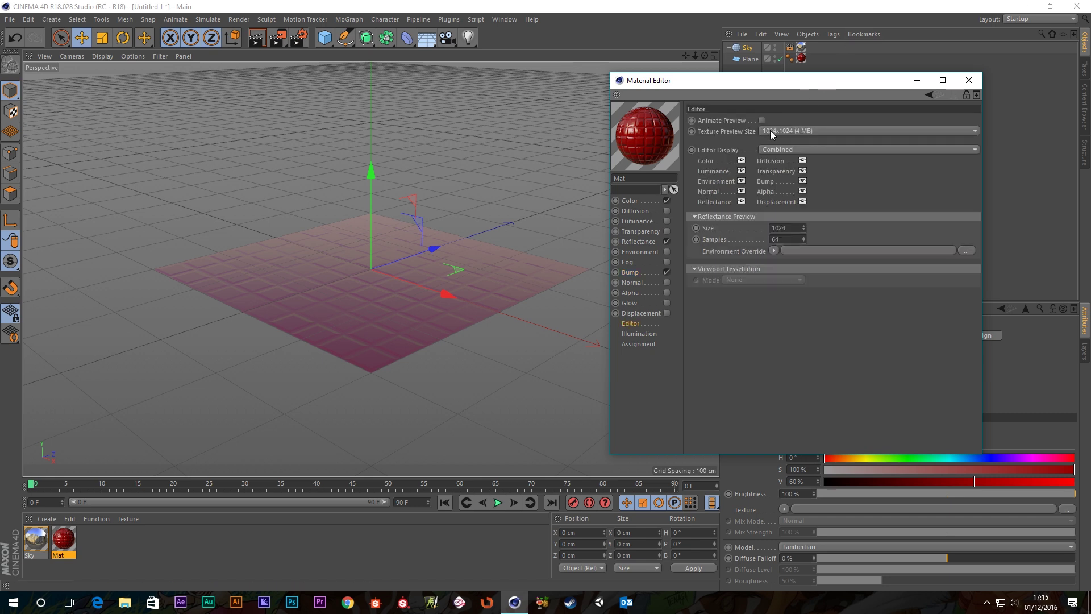
{"action": "left_click", "coordinate": [960, 86]}
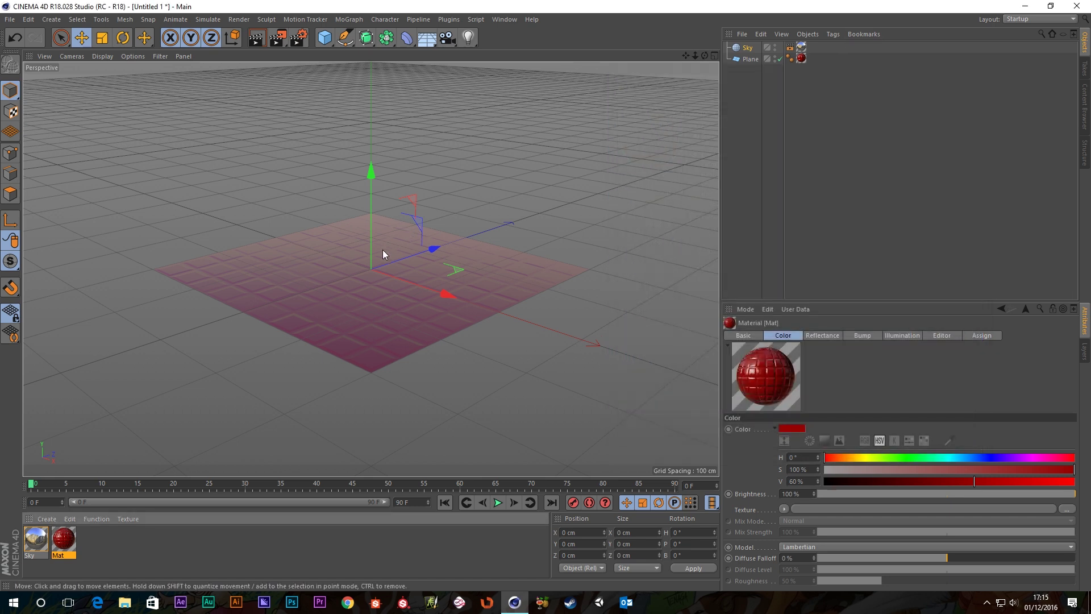
{"action": "scroll", "coordinate": [358, 320], "scroll_direction": "up", "scroll_amount": 5}
{"action": "left_click_drag", "start_coordinate": [347, 384], "coordinate": [385, 287], "text": "alt"}
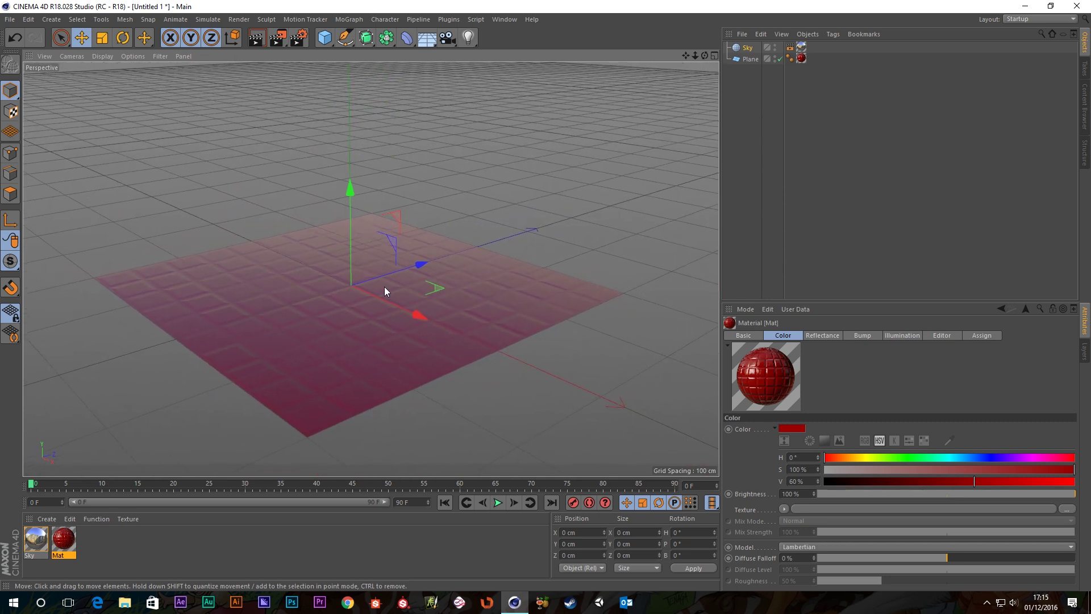
Switch the renderer to Physical in the render settings and view the anti-aliasing options
{"action": "left_click", "coordinate": [299, 37]}
{"action": "left_click", "coordinate": [111, 37]}
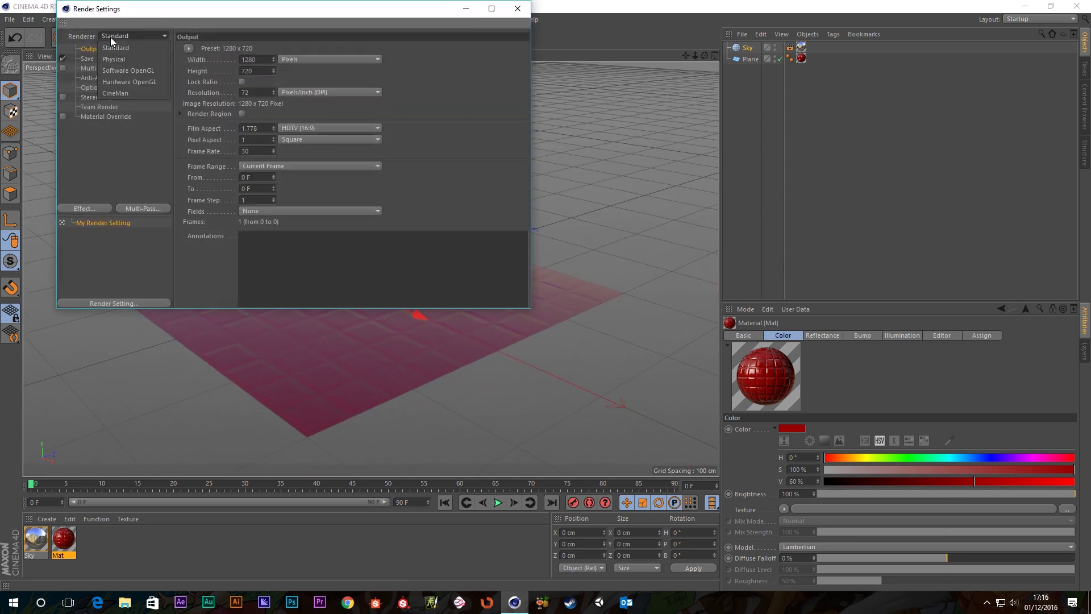
{"action": "left_click", "coordinate": [111, 61]}
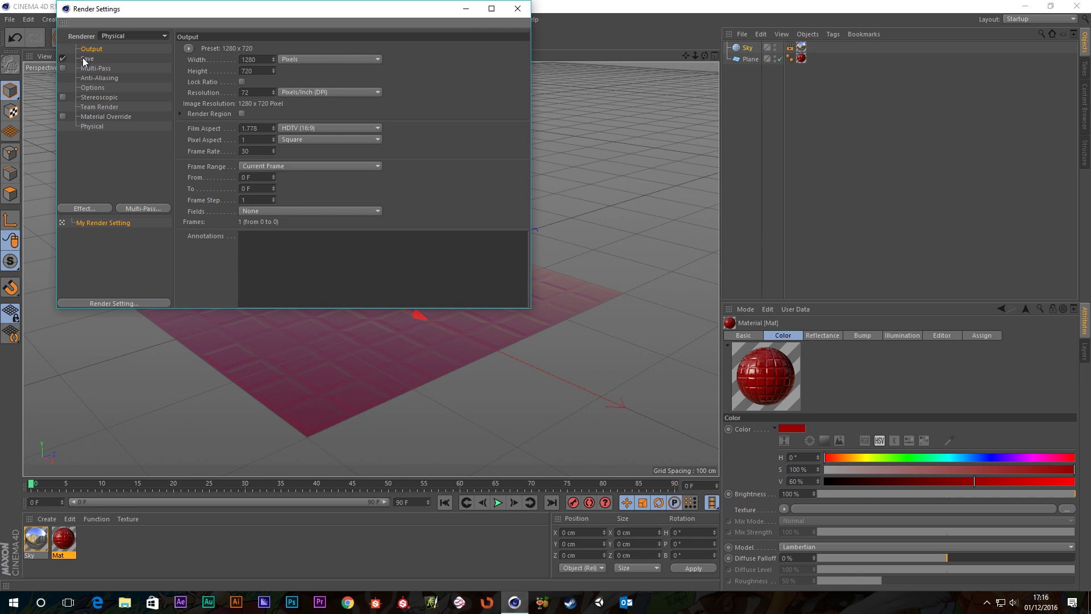
{"action": "left_click", "coordinate": [94, 77]}
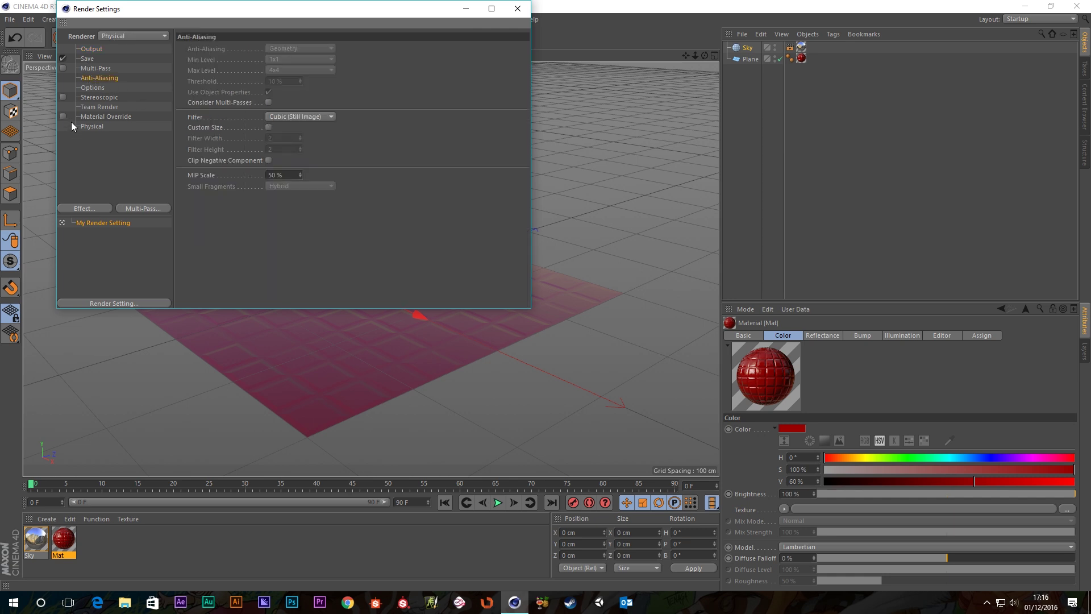
Set the Physical renderer's sampling quality to Automatic and its shading error threshold to 15%, and close the render settings
{"action": "left_click", "coordinate": [92, 126]}
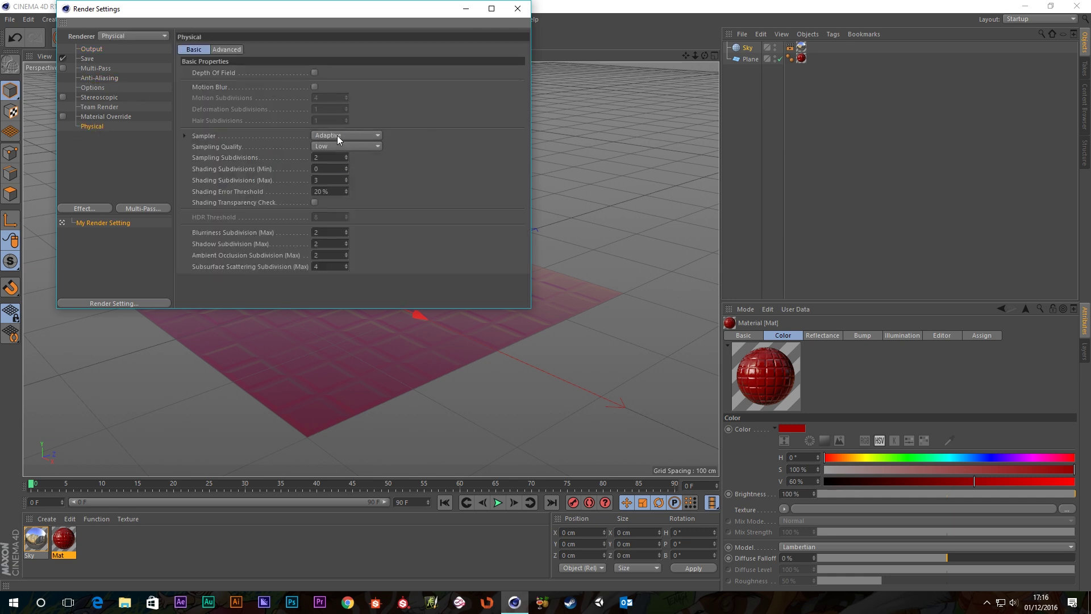
{"action": "left_click", "coordinate": [352, 146]}
{"action": "left_click", "coordinate": [334, 196]}
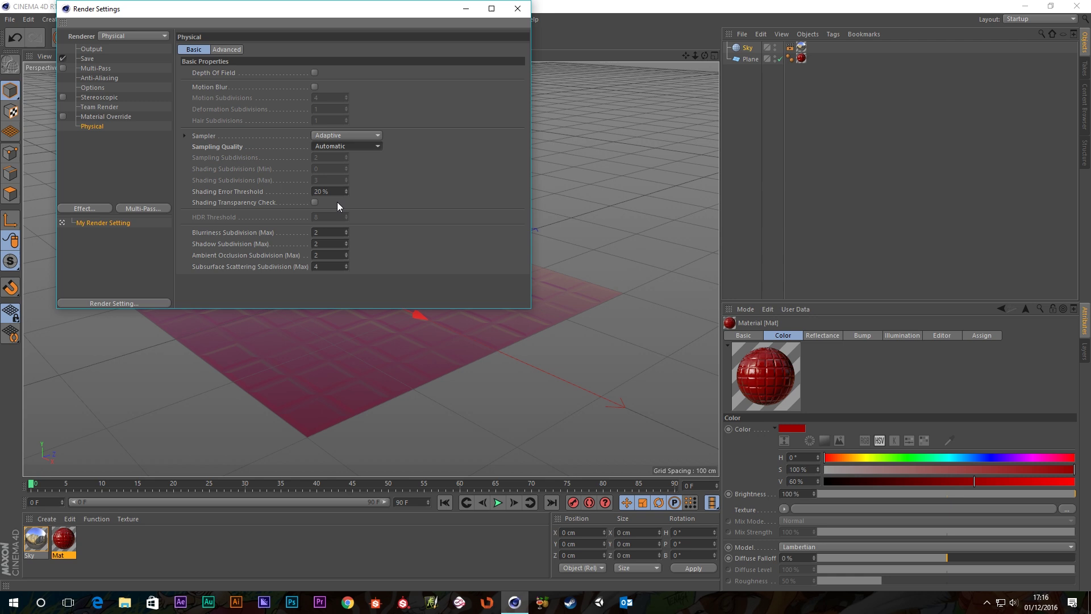
{"action": "double_click", "coordinate": [326, 191]}
{"action": "type", "text": "15"}
{"action": "key", "text": "Return"}
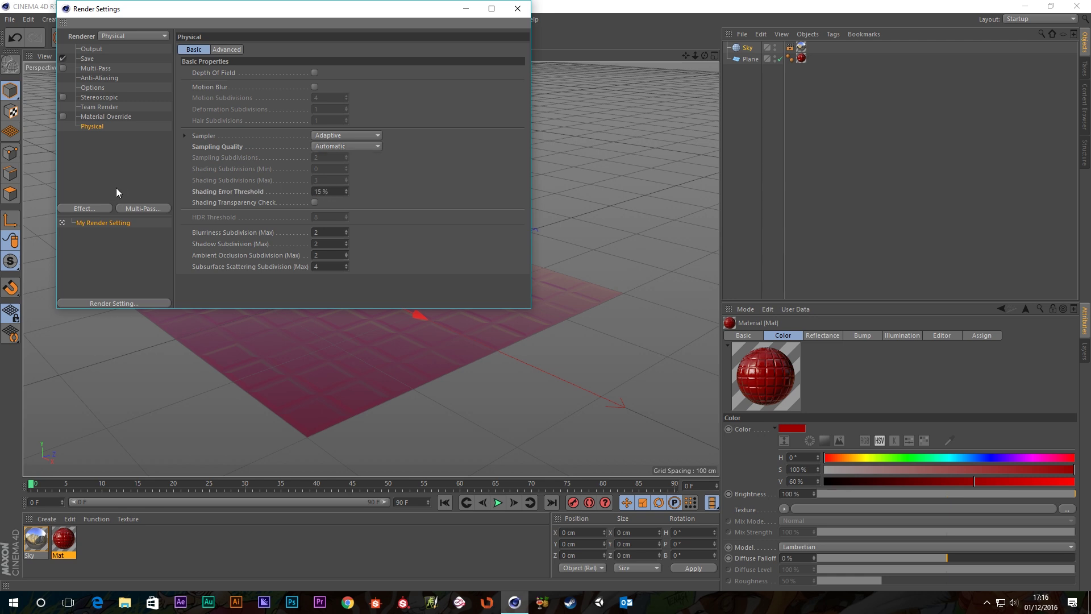
{"action": "left_click", "coordinate": [517, 9]}
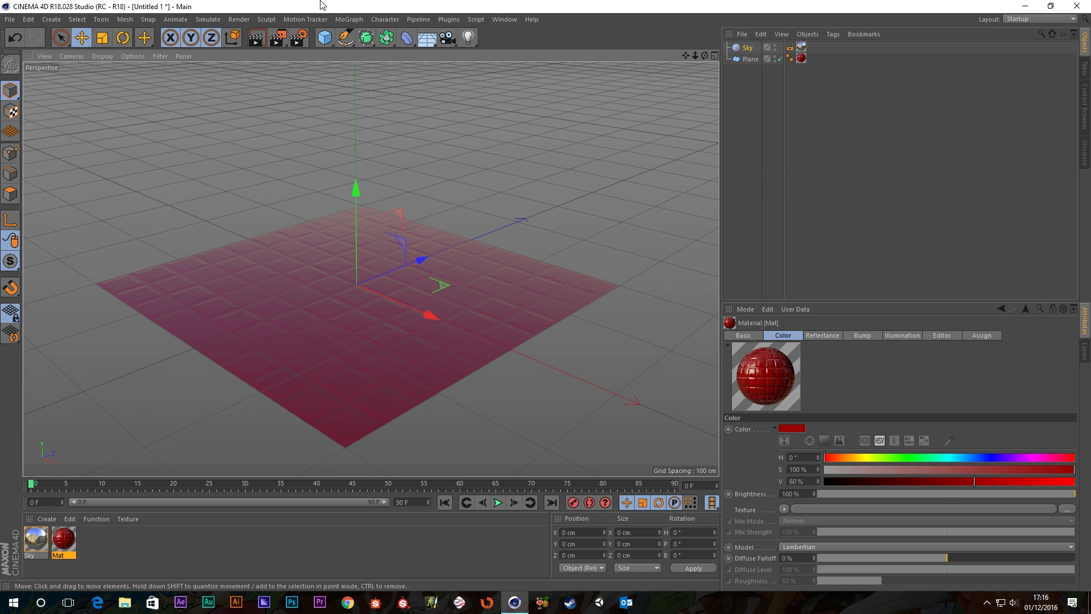
Render the scene to the Picture Viewer, inspect the tile bump up close and close the viewer
{"action": "left_click", "coordinate": [277, 39]}
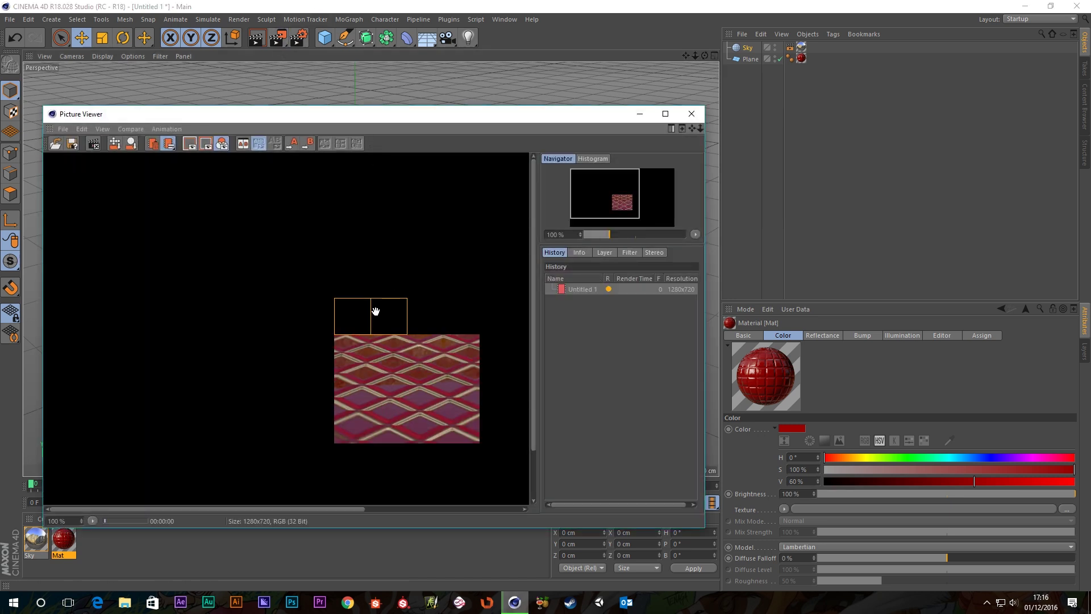
{"action": "scroll", "coordinate": [301, 401], "scroll_direction": "up", "scroll_amount": 2}
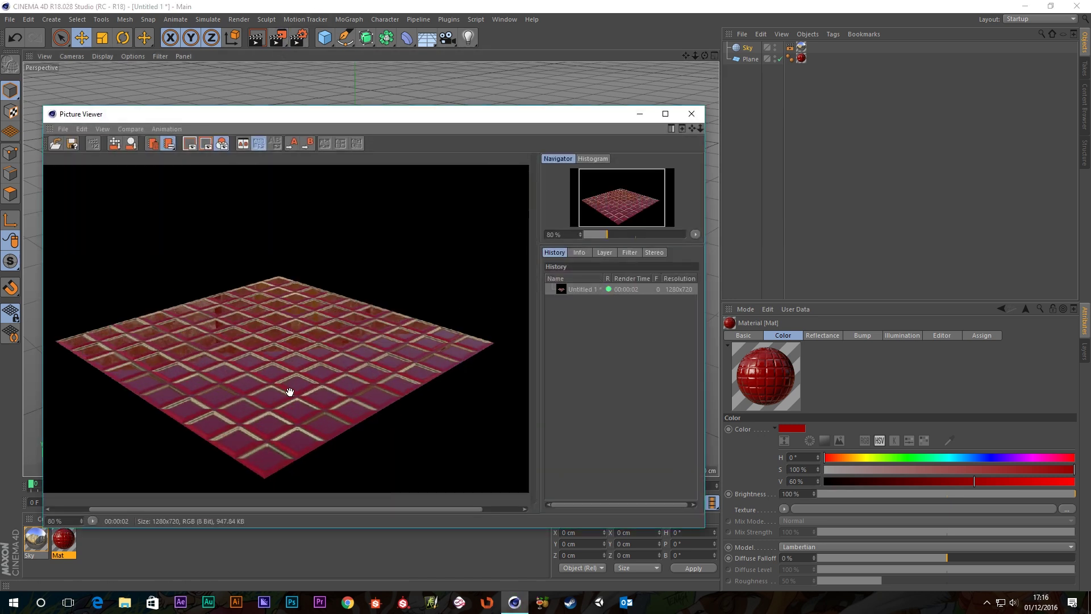
{"action": "scroll", "coordinate": [288, 386], "scroll_direction": "up", "scroll_amount": 1}
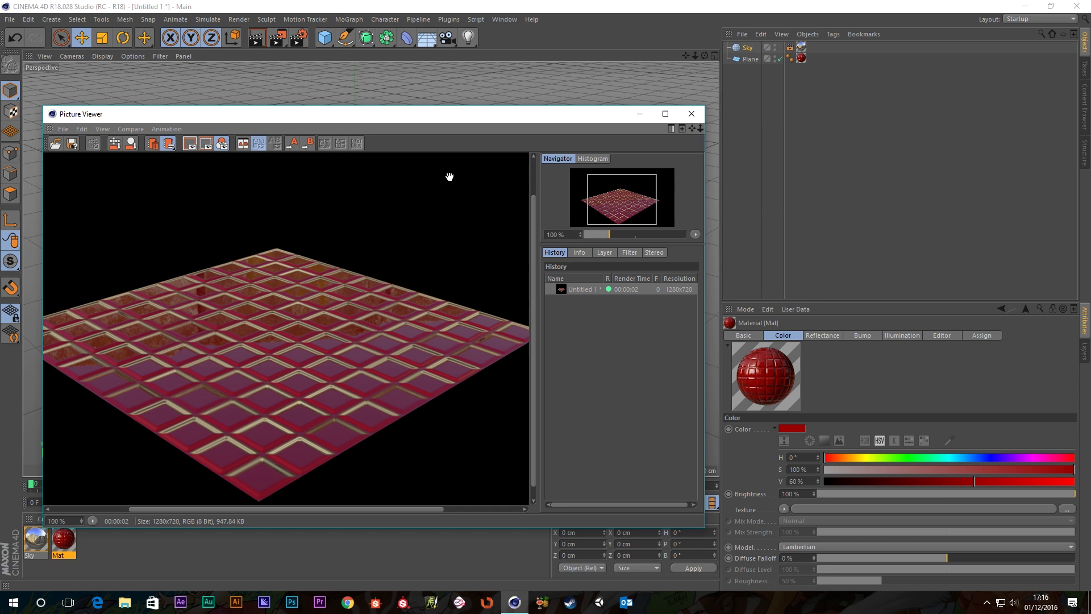
{"action": "left_click", "coordinate": [691, 113]}
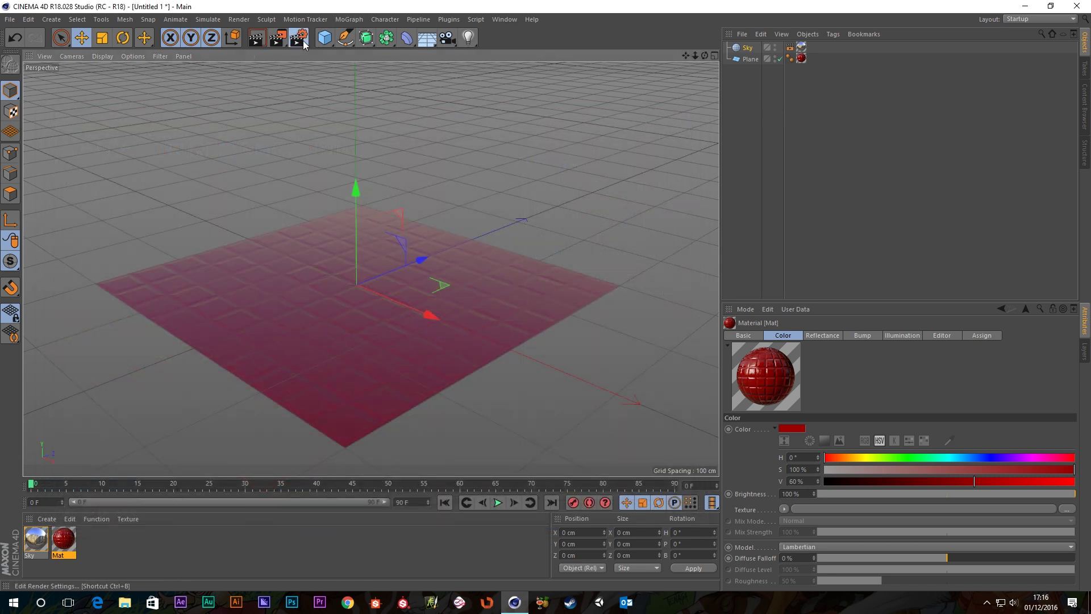
Lock the render output's aspect ratio and set its width to 800 pixels
{"action": "left_click", "coordinate": [299, 38]}
{"action": "left_click", "coordinate": [89, 49]}
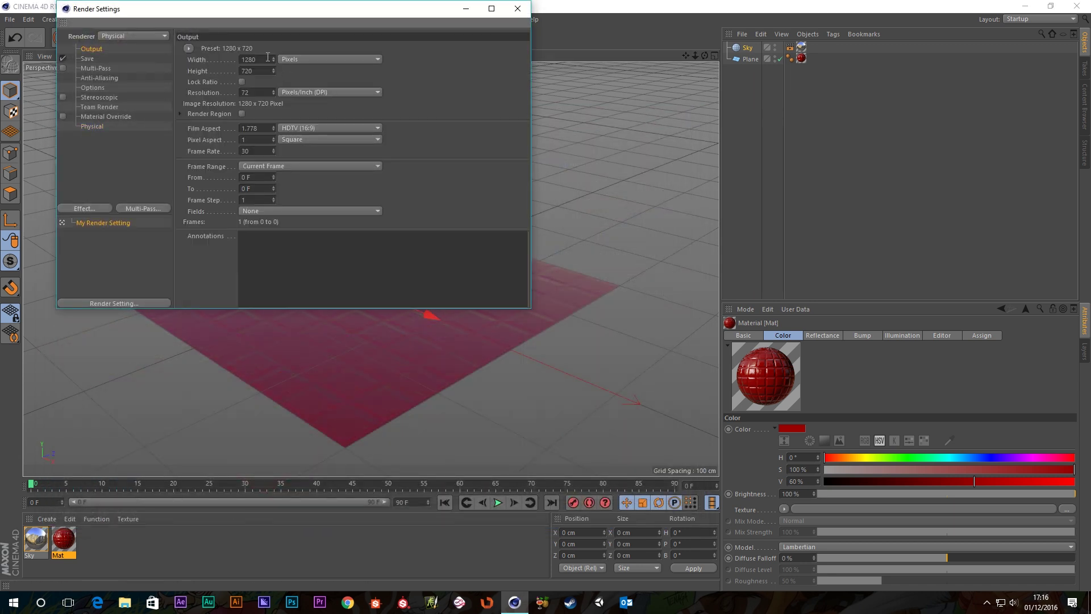
{"action": "left_click", "coordinate": [241, 81]}
{"action": "double_click", "coordinate": [234, 59]}
{"action": "type", "text": "800"}
{"action": "key", "text": "Return"}
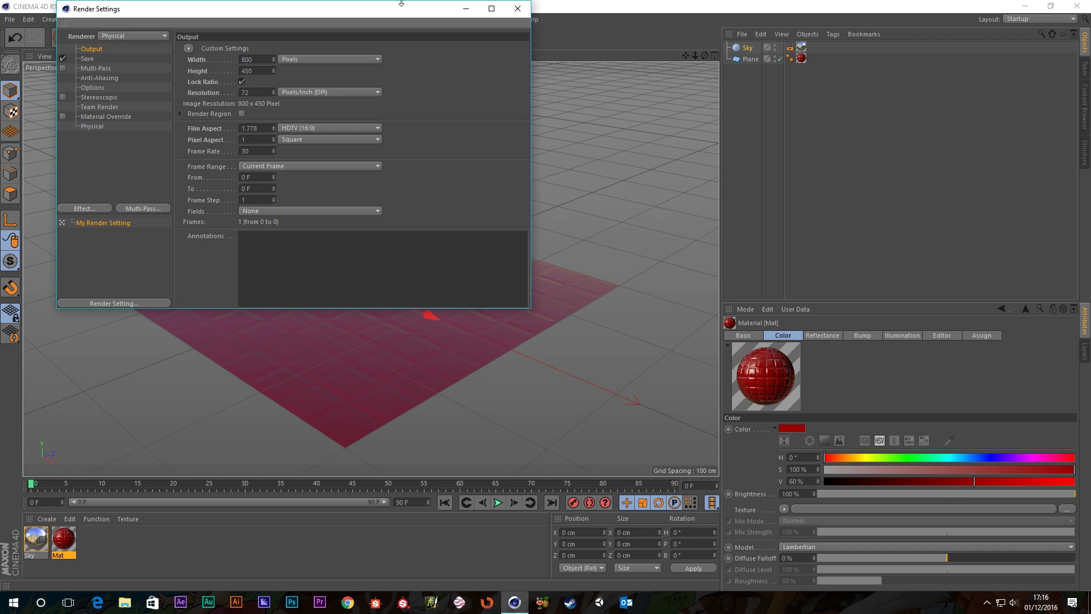
Close the render settings, render the scene to the Picture Viewer at the 800-pixel width and close the viewer
{"action": "left_click", "coordinate": [517, 8]}
{"action": "left_click", "coordinate": [276, 39]}
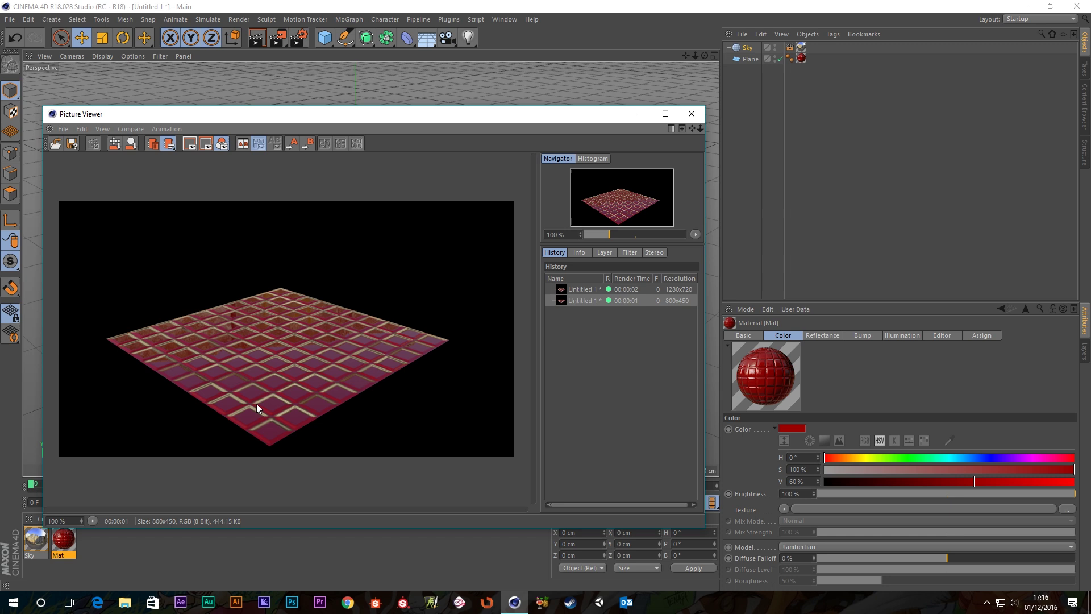
{"action": "left_click", "coordinate": [691, 114]}
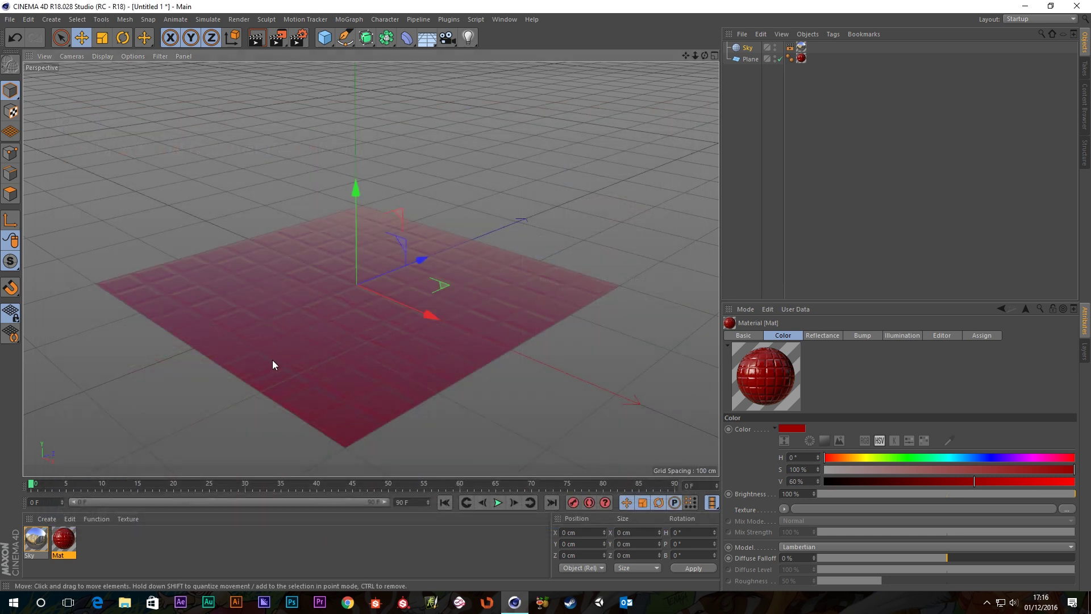
Open the red tile material in the Material Editor and move the editor window clear of the plane
{"action": "left_click_drag", "start_coordinate": [273, 364], "coordinate": [352, 336], "text": "alt"}
{"action": "double_click", "coordinate": [64, 546]}
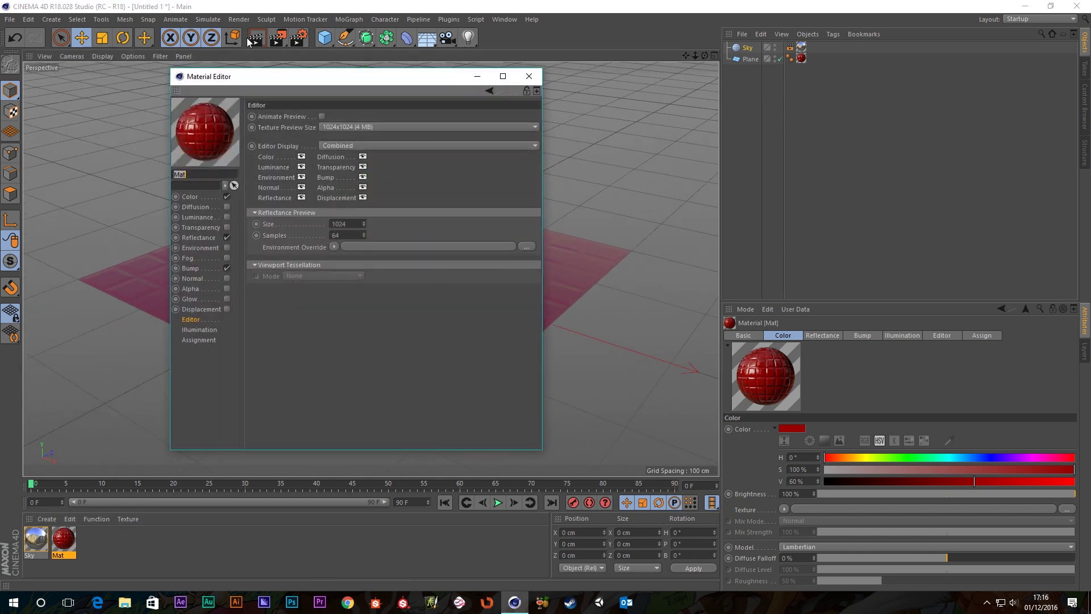
{"action": "left_click_drag", "start_coordinate": [328, 76], "coordinate": [776, 96]}
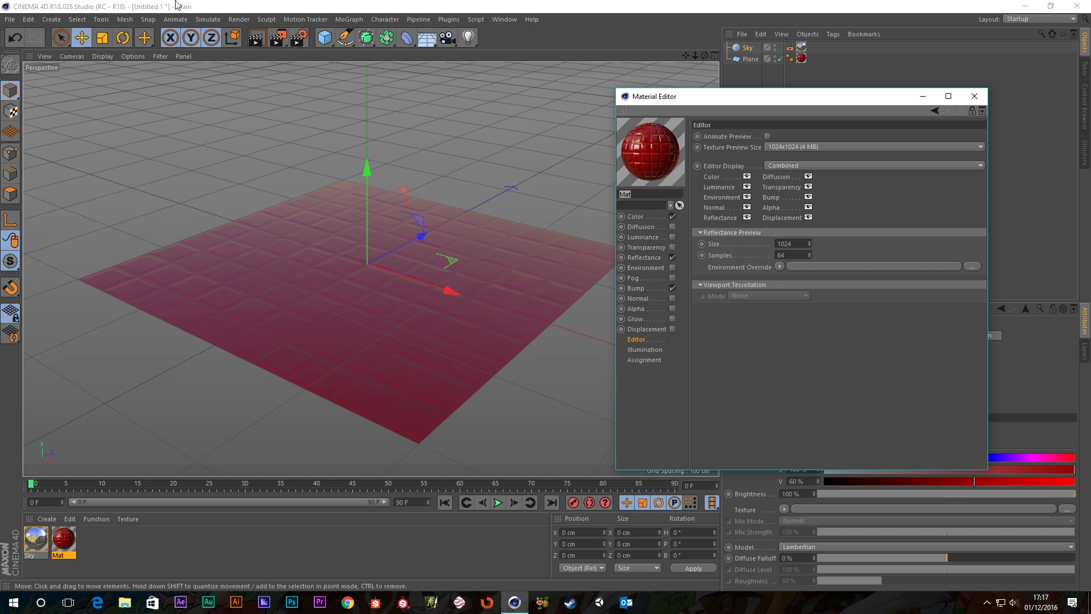
Add a cube and move it in front of the plane, to about Y 170 cm and Z -771 cm
{"action": "left_click", "coordinate": [325, 37]}
{"action": "scroll", "coordinate": [432, 295], "scroll_direction": "down", "scroll_amount": 3}
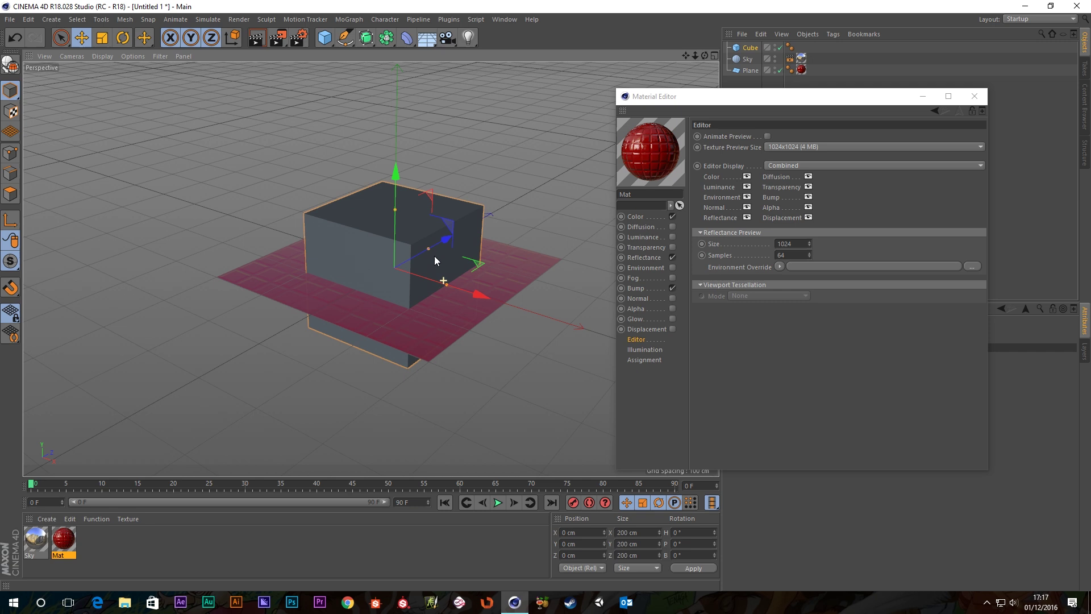
{"action": "left_click_drag", "start_coordinate": [444, 244], "coordinate": [239, 363]}
{"action": "left_click_drag", "start_coordinate": [311, 325], "coordinate": [277, 173], "text": "alt"}
{"action": "left_click_drag", "start_coordinate": [361, 333], "coordinate": [454, 284], "text": "alt"}
{"action": "scroll", "coordinate": [434, 292], "scroll_direction": "down", "scroll_amount": 1}
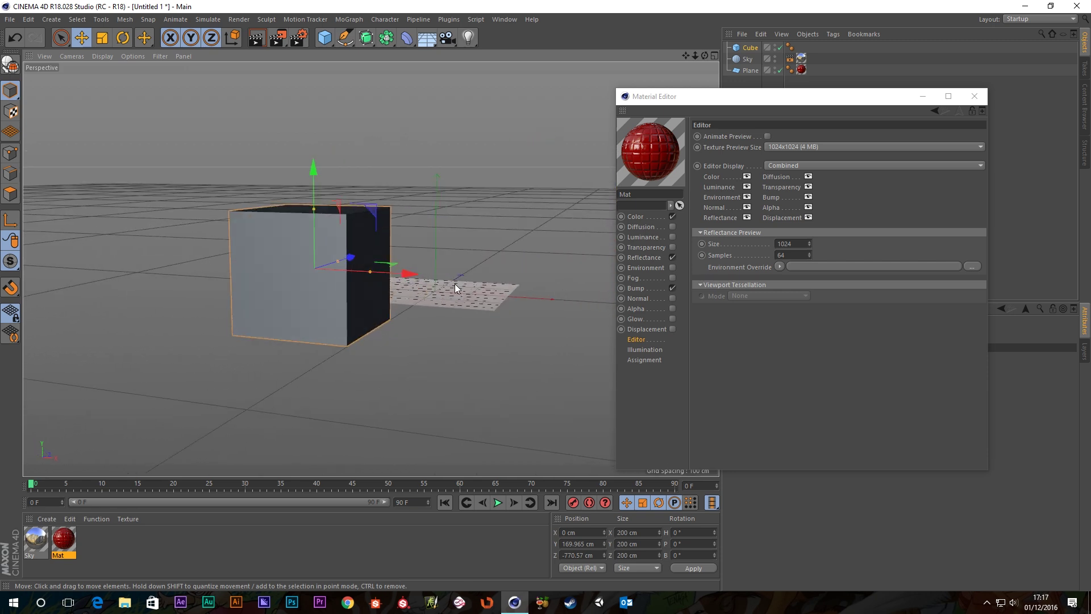
Examine how the cube and plane shift against each other at different camera distances, and delete the cube
{"action": "scroll", "coordinate": [455, 284], "scroll_direction": "down", "scroll_amount": 3}
{"action": "scroll", "coordinate": [454, 285], "scroll_direction": "up", "scroll_amount": 6}
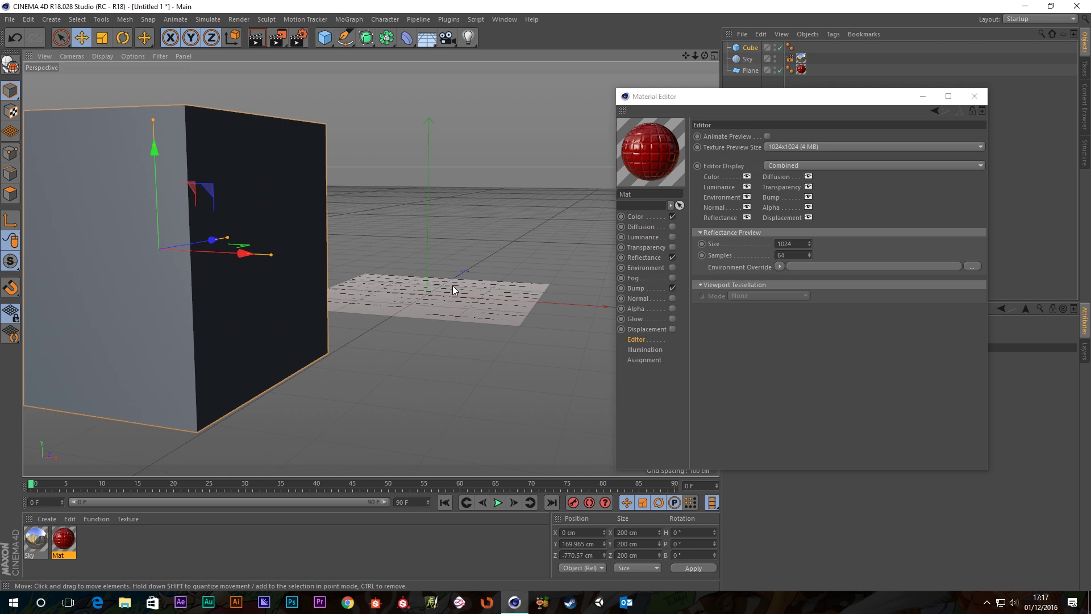
{"action": "scroll", "coordinate": [452, 285], "scroll_direction": "down", "scroll_amount": 4}
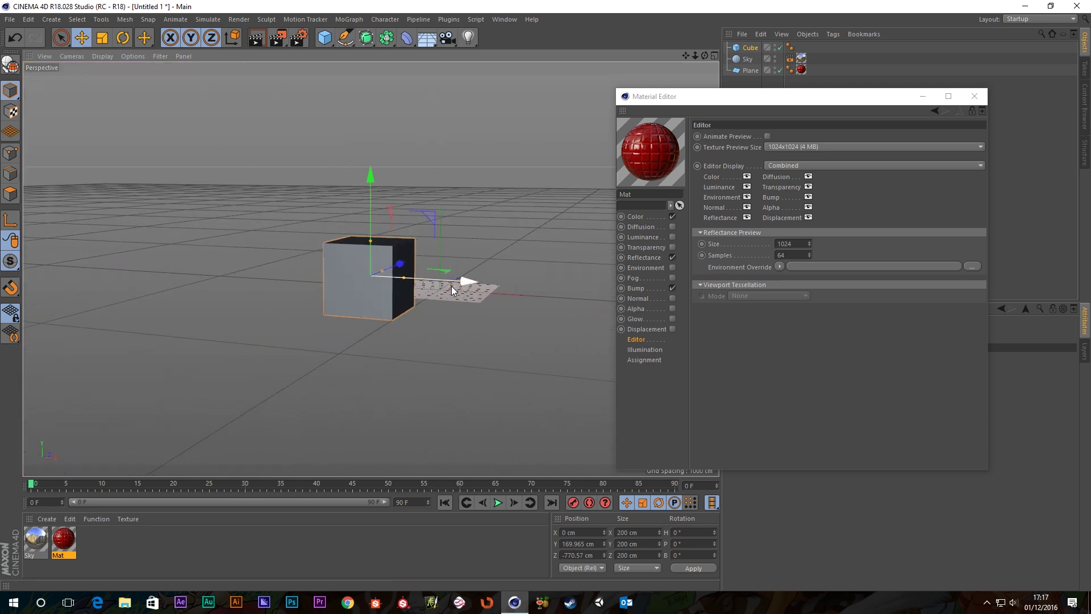
{"action": "scroll", "coordinate": [451, 285], "scroll_direction": "up", "scroll_amount": 7}
{"action": "scroll", "coordinate": [450, 288], "scroll_direction": "down", "scroll_amount": 5}
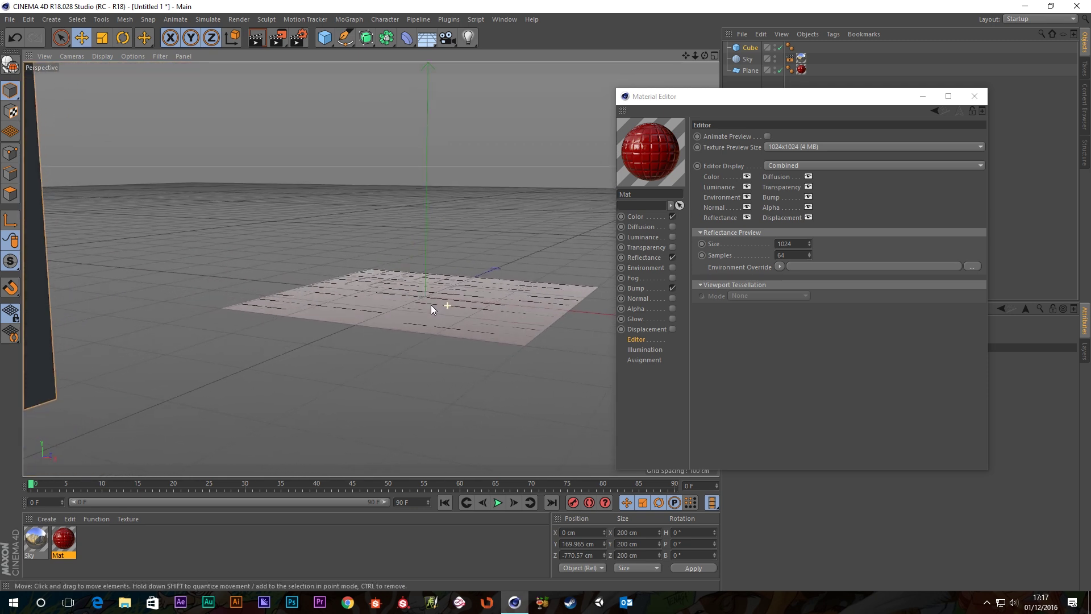
{"action": "scroll", "coordinate": [442, 299], "scroll_direction": "up", "scroll_amount": 4}
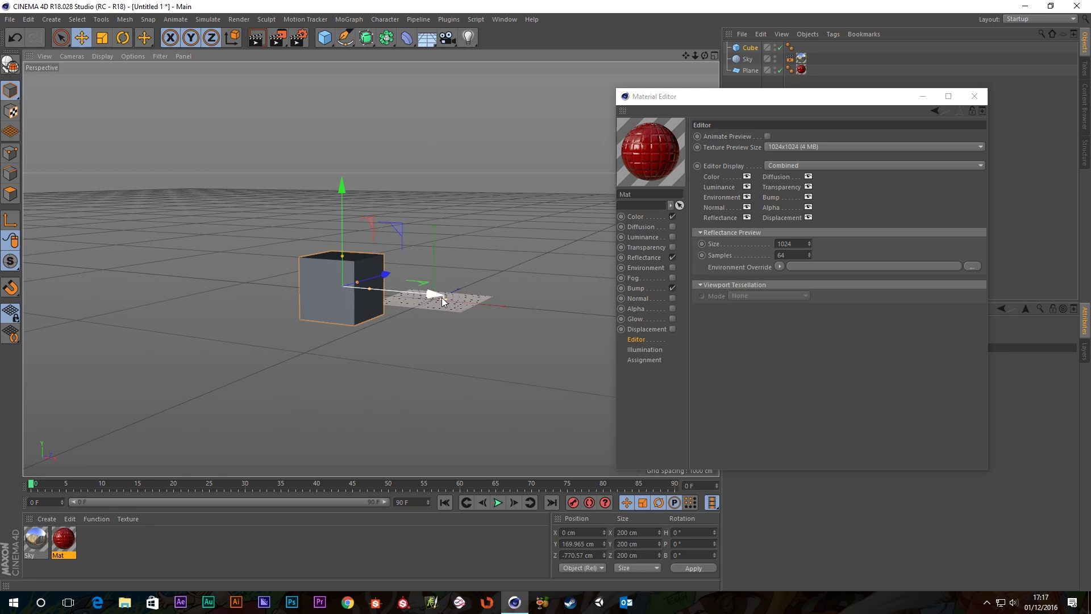
{"action": "key", "text": "Delete"}
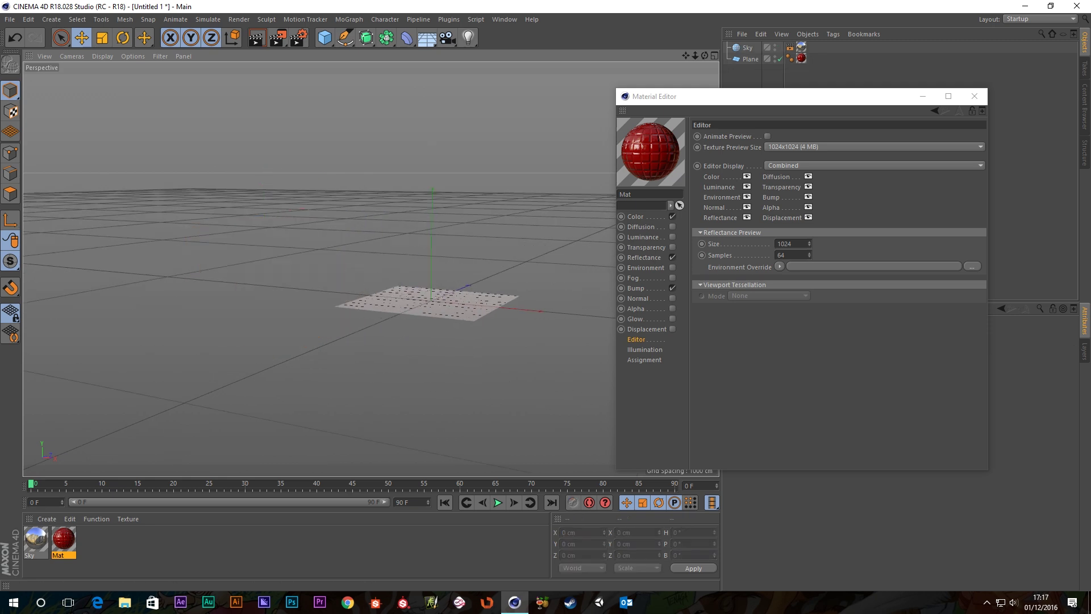
Switch to Chrome, maximize the window and play the Vimeo video "Parallax Effect - Examples"
{"action": "key", "text": "alt+Tab"}
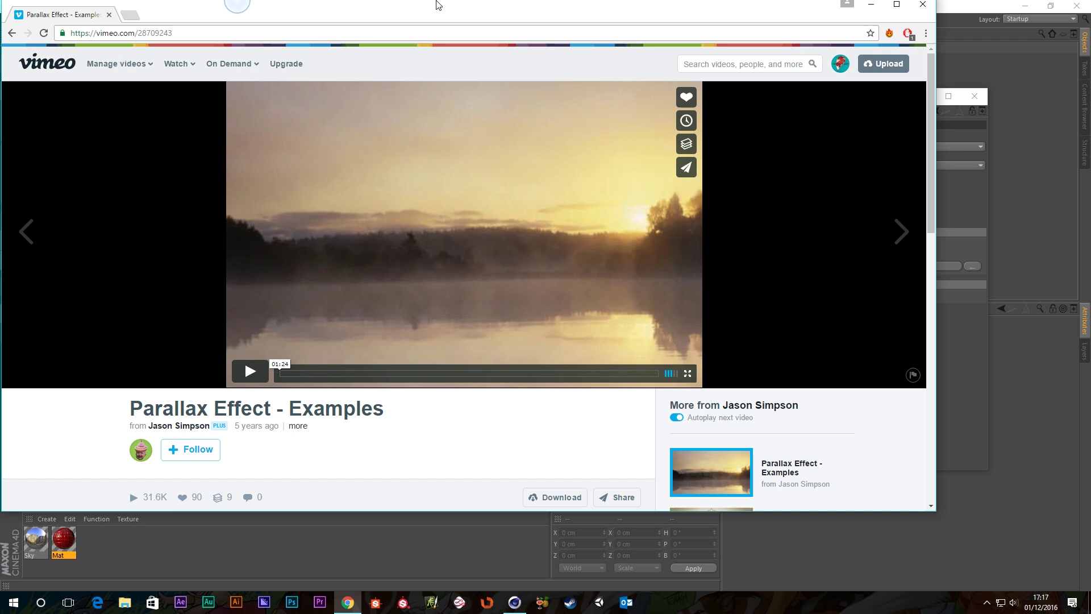
{"action": "double_click", "coordinate": [439, 4]}
{"action": "left_click", "coordinate": [340, 370]}
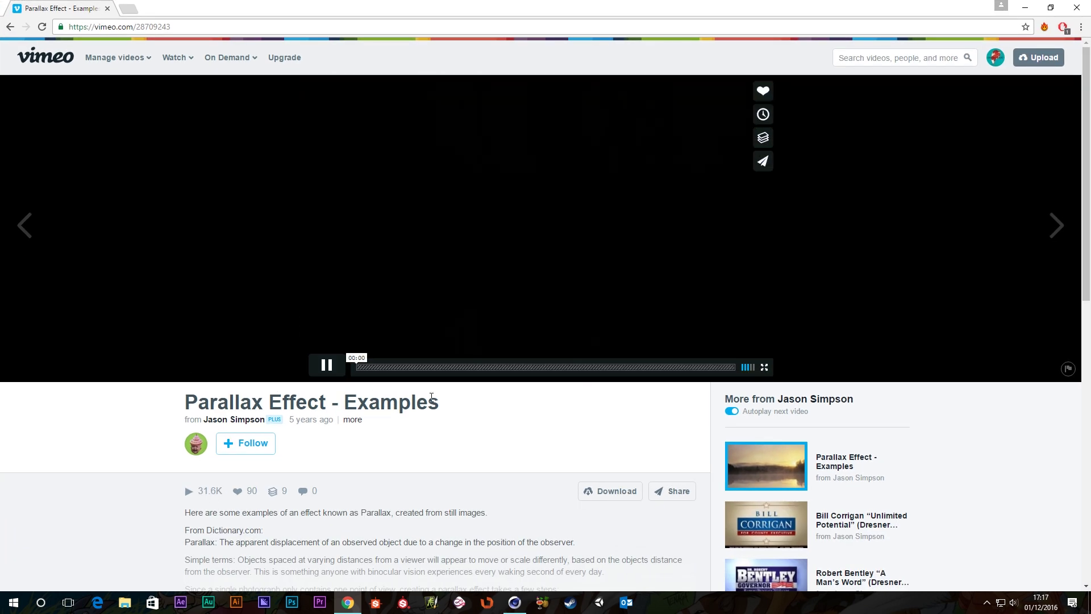
{"action": "triple_click", "coordinate": [652, 392]}
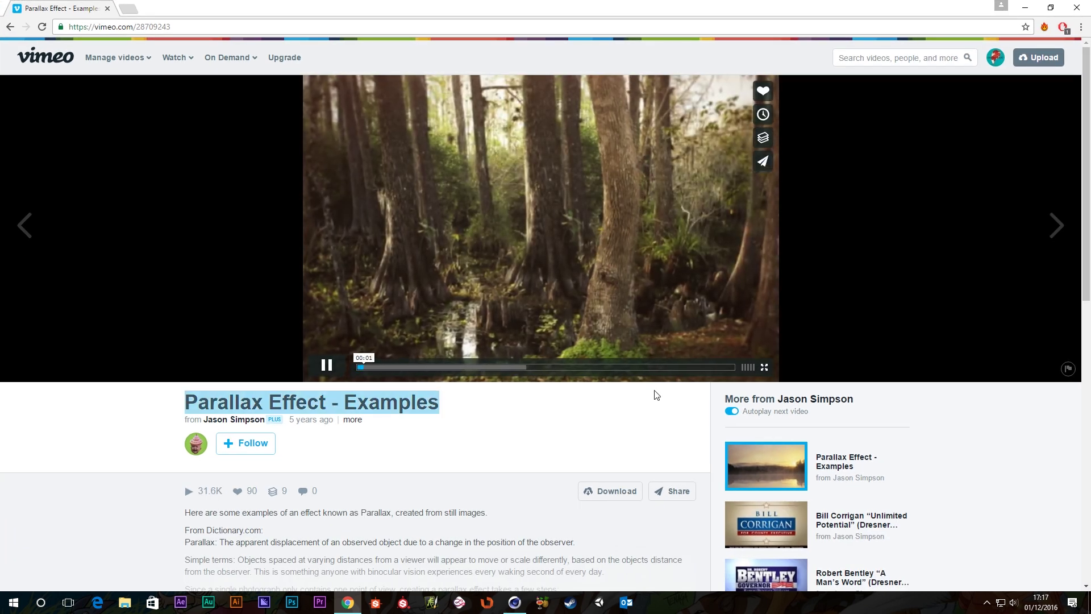
{"action": "left_click", "coordinate": [765, 370]}
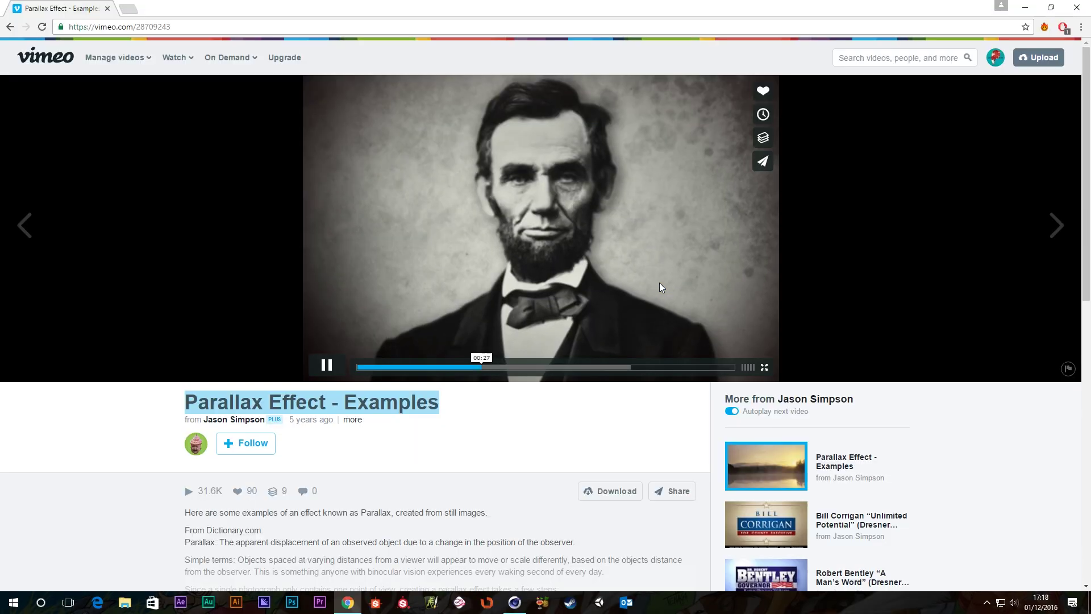
Switch back to Cinema 4D and set the red material's Bump strength to 60%
{"action": "key", "text": "alt+Tab"}
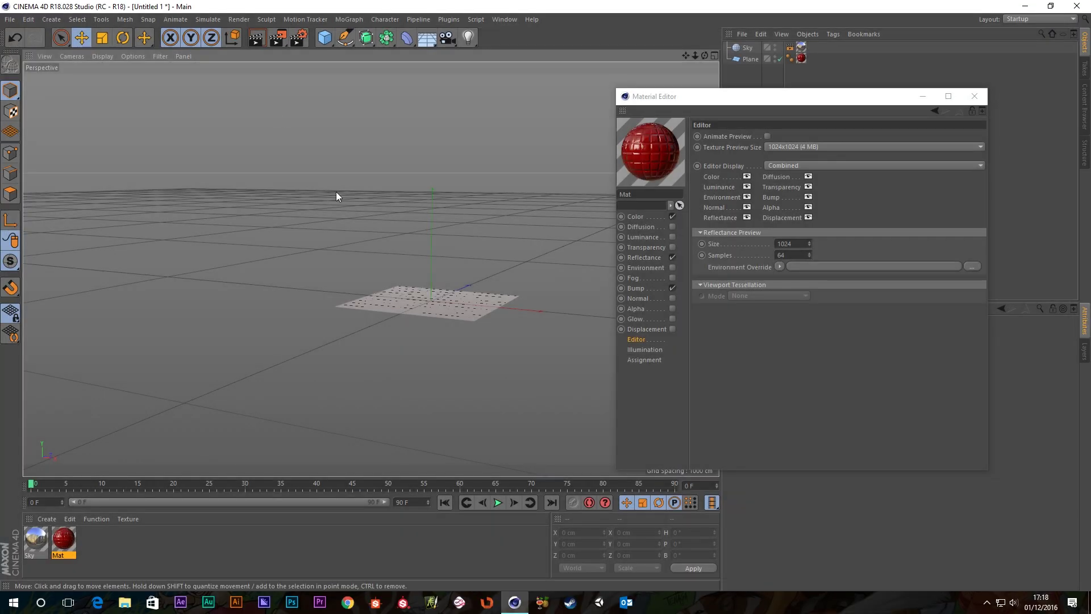
{"action": "left_click", "coordinate": [745, 102]}
{"action": "left_click_drag", "start_coordinate": [746, 103], "coordinate": [707, 91]}
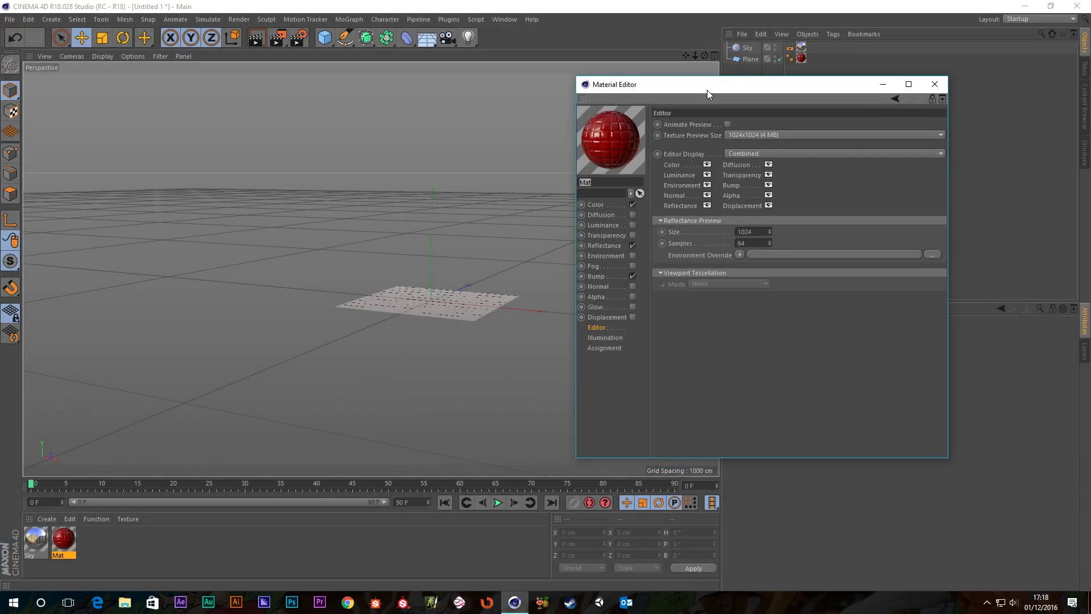
{"action": "left_click", "coordinate": [599, 277]}
{"action": "mouse_move", "coordinate": [438, 304]}
{"action": "left_mouse_down", "text": "alt"}
{"action": "mouse_move", "coordinate": [402, 336]}
{"action": "mouse_move", "coordinate": [451, 320]}
{"action": "left_mouse_up", "text": "alt"}
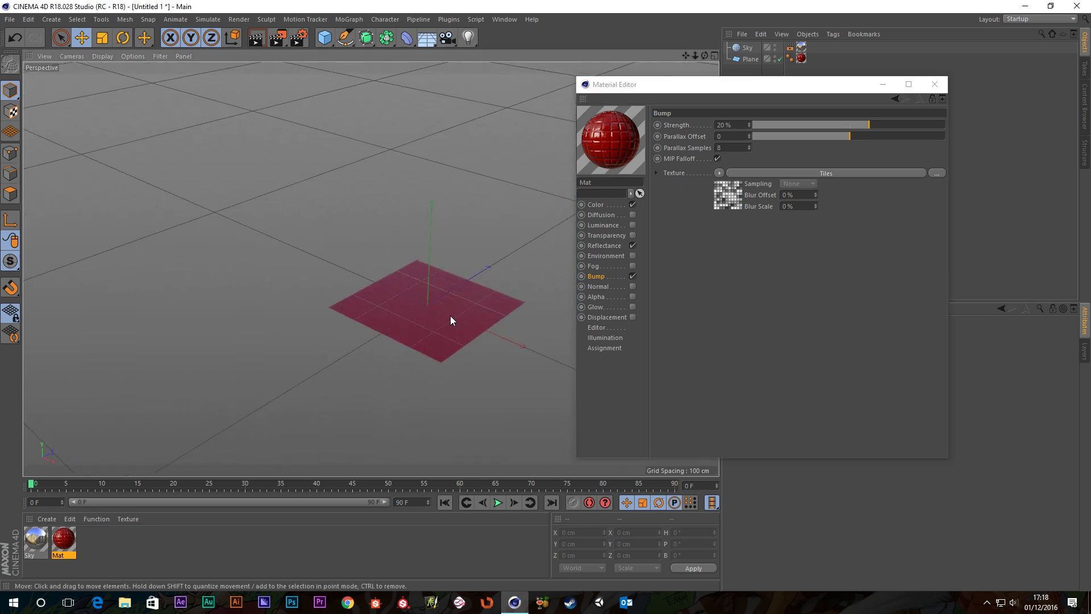
{"action": "scroll", "coordinate": [455, 305], "scroll_direction": "up", "scroll_amount": 5}
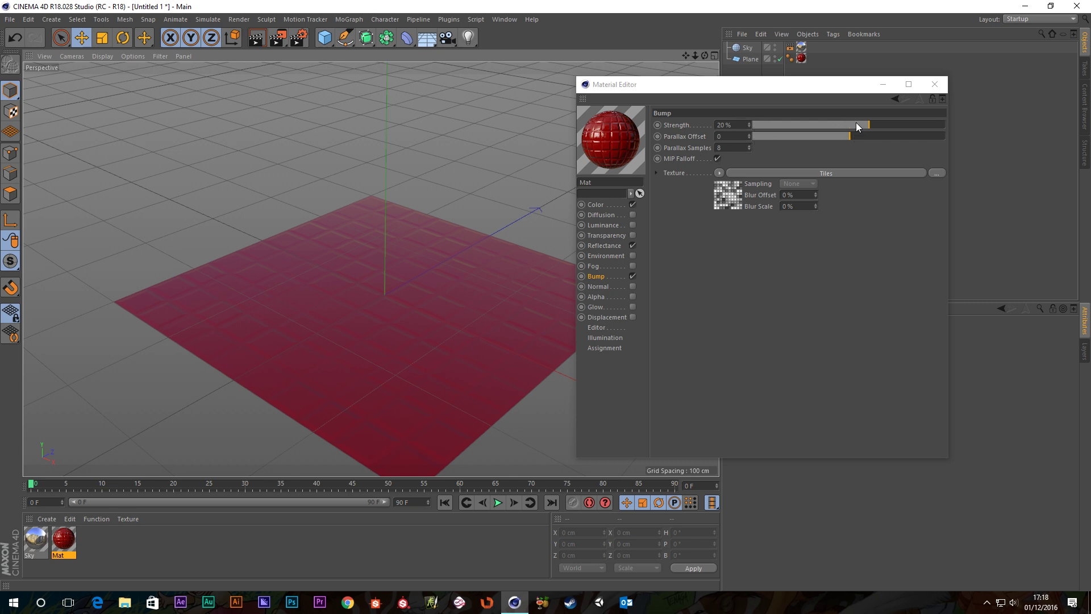
{"action": "left_click_drag", "start_coordinate": [872, 125], "coordinate": [905, 126]}
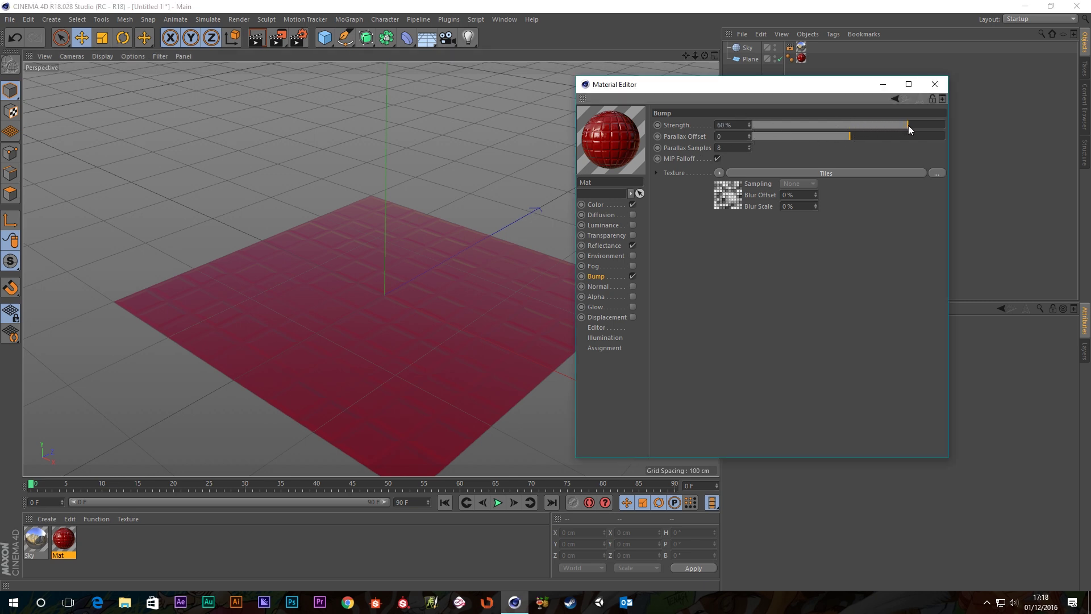
Try bump Parallax Offset values of 28 and 45, and reset the offset to 0
{"action": "left_click_drag", "start_coordinate": [567, 238], "coordinate": [356, 350], "text": "alt"}
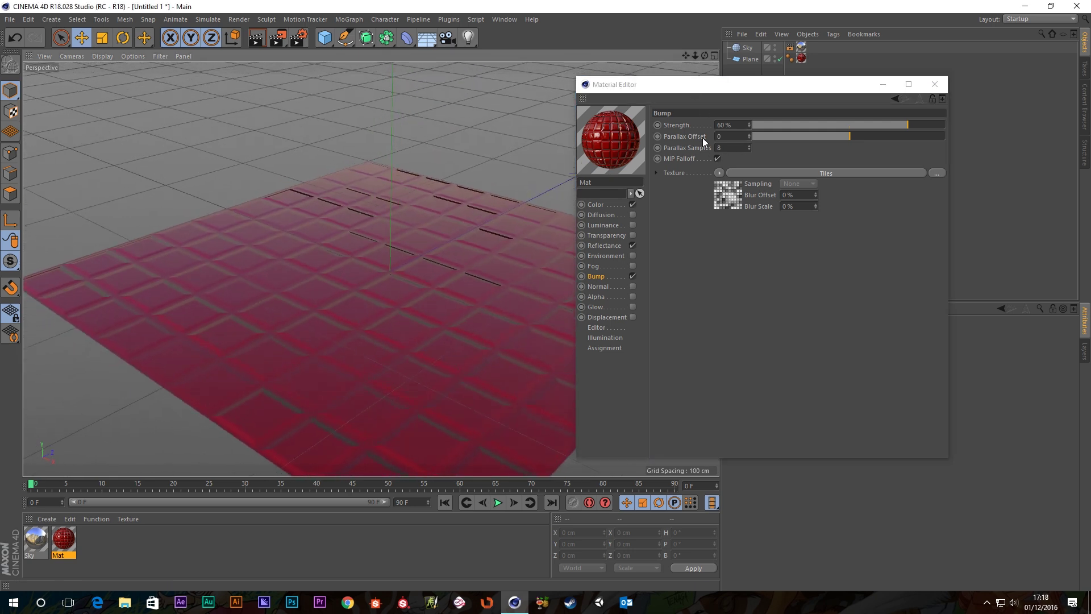
{"action": "left_click_drag", "start_coordinate": [850, 136], "coordinate": [868, 143]}
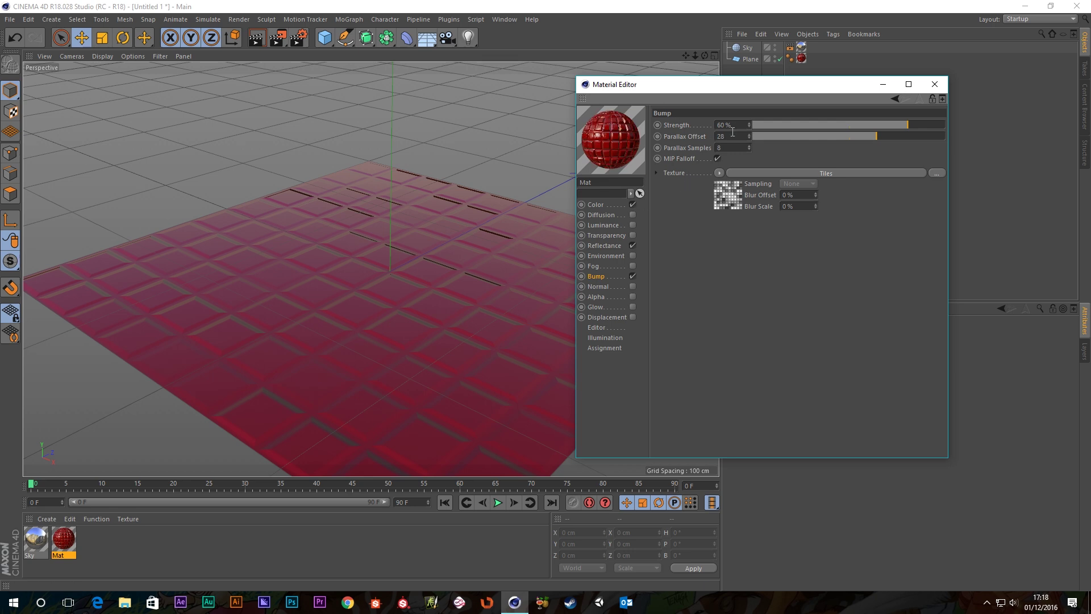
{"action": "key", "text": "ctrl+z"}
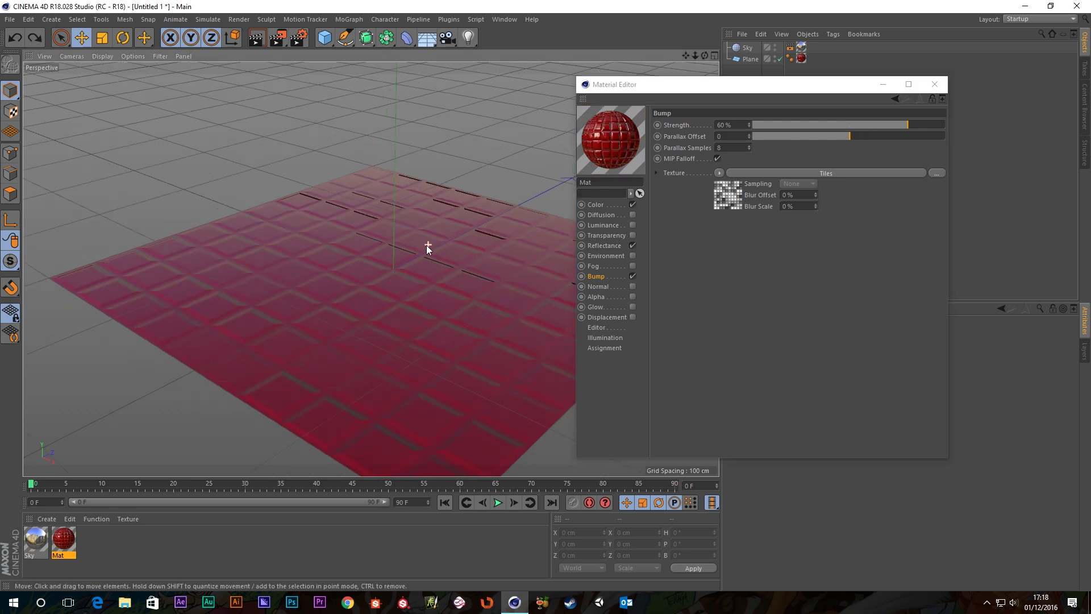
{"action": "left_click", "coordinate": [429, 245]}
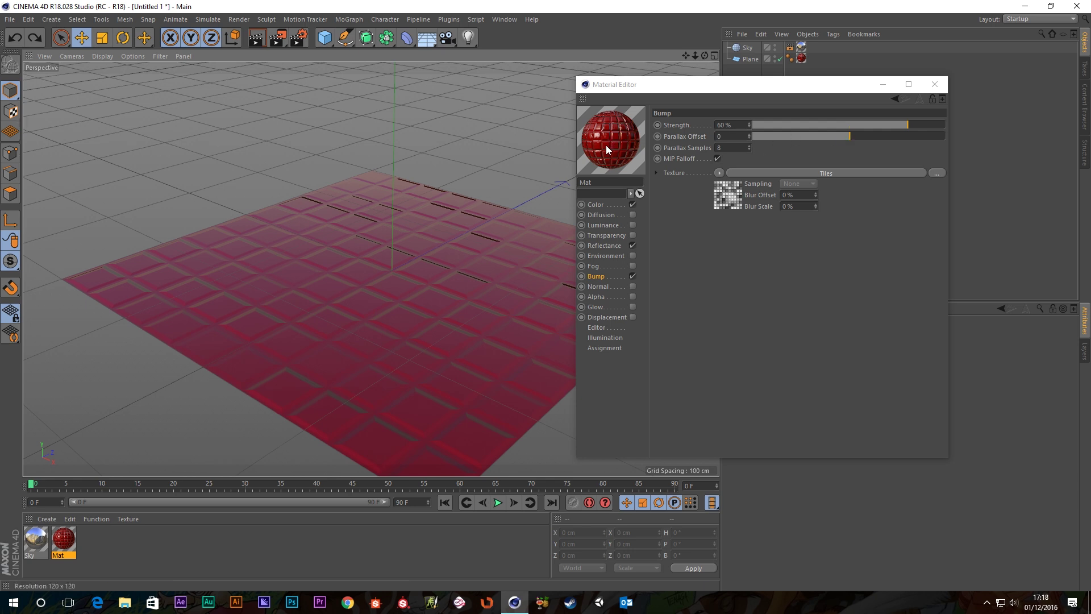
{"action": "left_click_drag", "start_coordinate": [847, 139], "coordinate": [871, 138]}
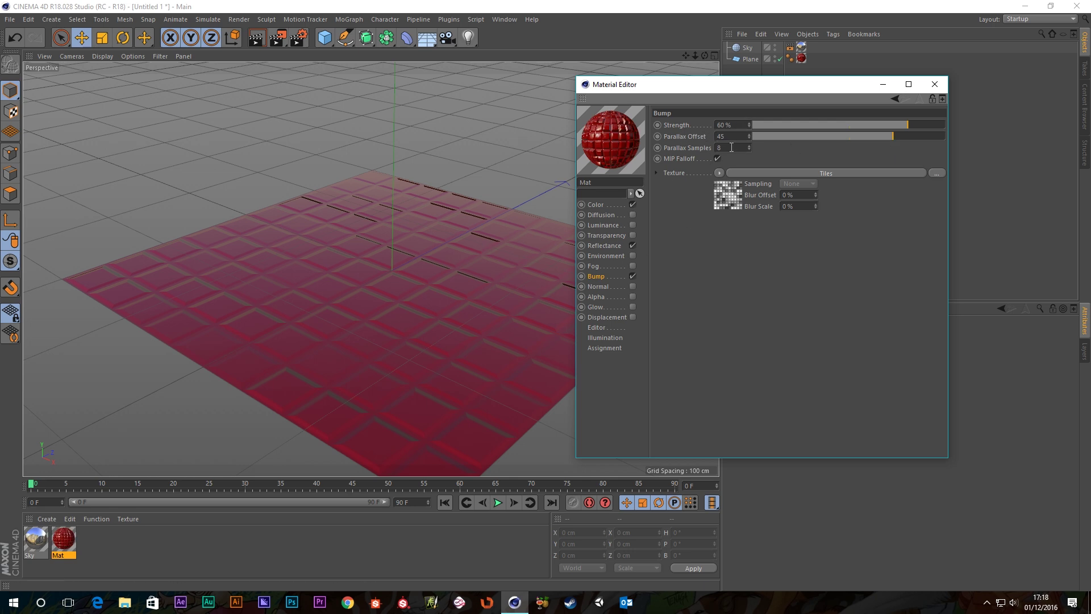
{"action": "type", "text": "0"}
{"action": "key", "text": "Return"}
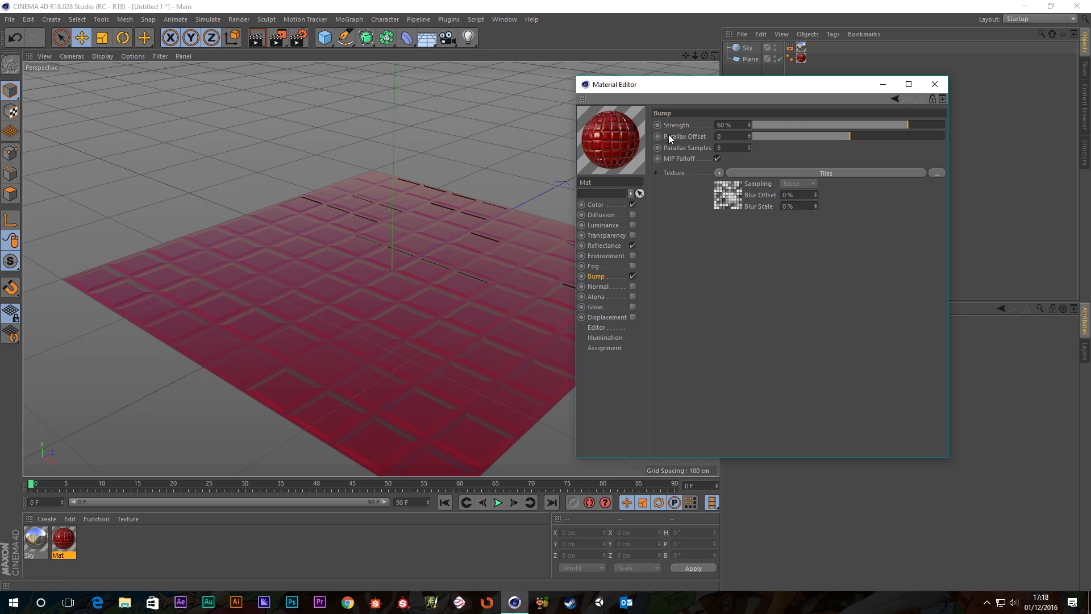
Move the Material Editor off the plane and turn on the Interactive Render Region in the perspective view
{"action": "scroll", "coordinate": [372, 258], "scroll_direction": "down", "scroll_amount": 3}
{"action": "left_click_drag", "start_coordinate": [373, 258], "coordinate": [409, 227], "text": "alt"}
{"action": "left_click_drag", "start_coordinate": [706, 94], "coordinate": [772, 122]}
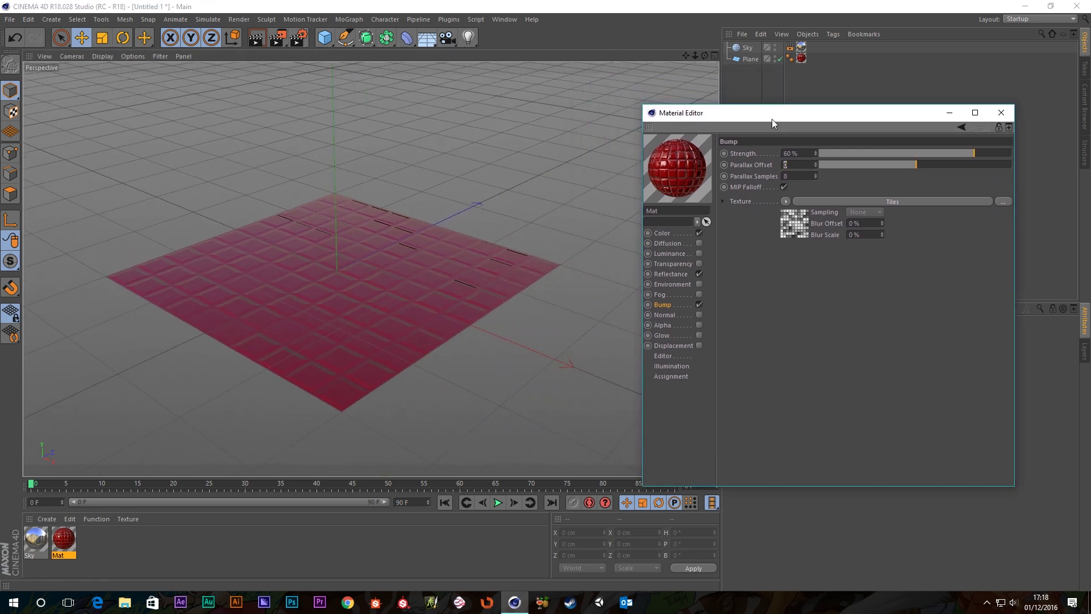
{"action": "scroll", "coordinate": [335, 227], "scroll_direction": "up", "scroll_amount": 2}
{"action": "left_click_drag", "start_coordinate": [336, 227], "coordinate": [311, 207], "text": "alt"}
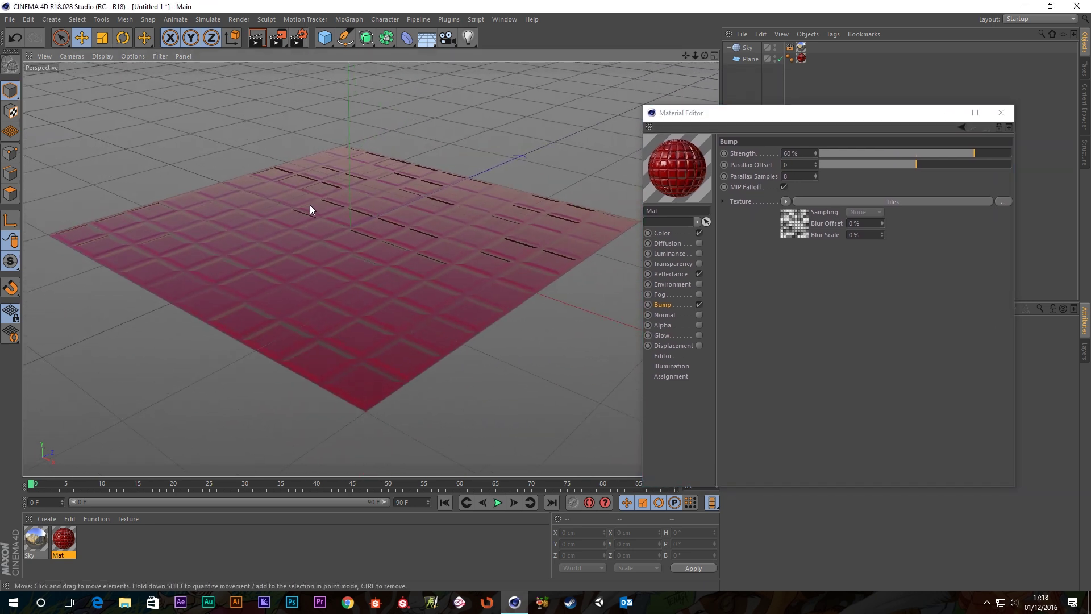
{"action": "left_click", "coordinate": [283, 39]}
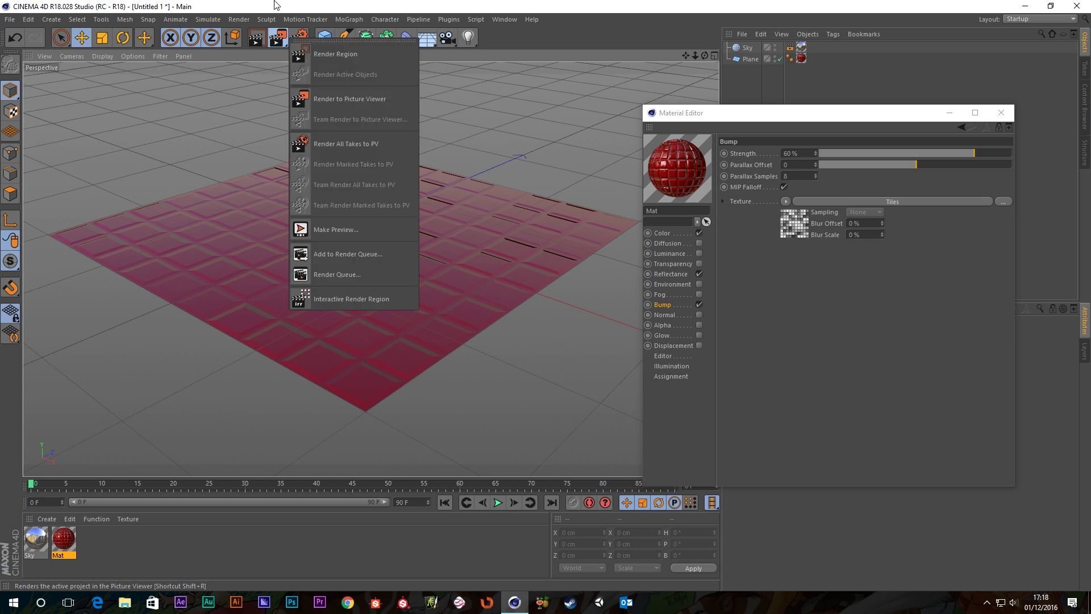
{"action": "left_click", "coordinate": [276, 39]}
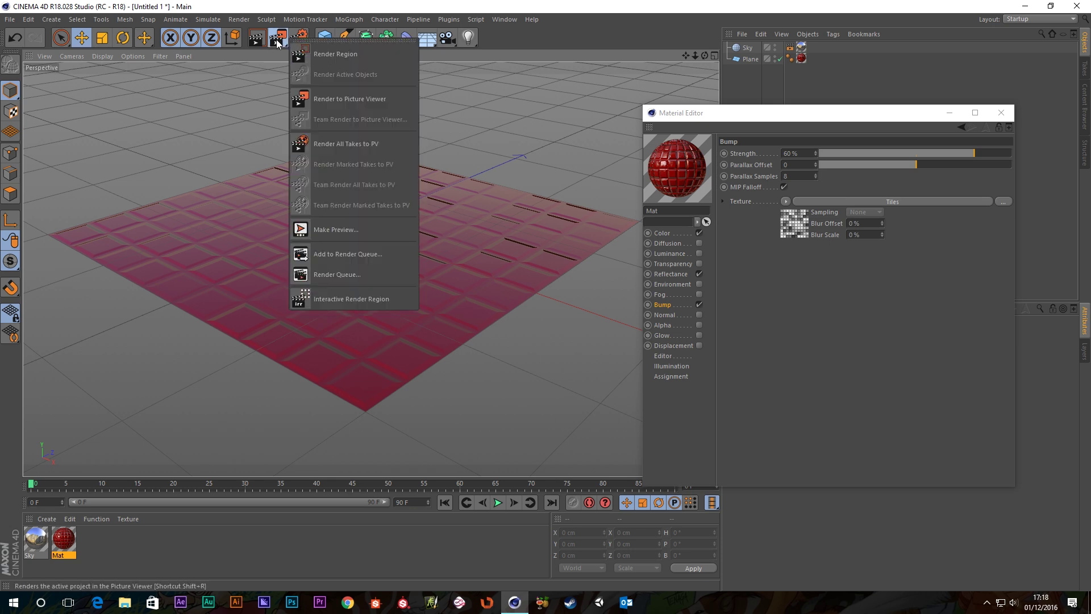
{"action": "left_click", "coordinate": [356, 302]}
Enlarge the interactive render region on all four sides to cover the whole perspective view
{"action": "scroll", "coordinate": [280, 239], "scroll_direction": "up", "scroll_amount": 2}
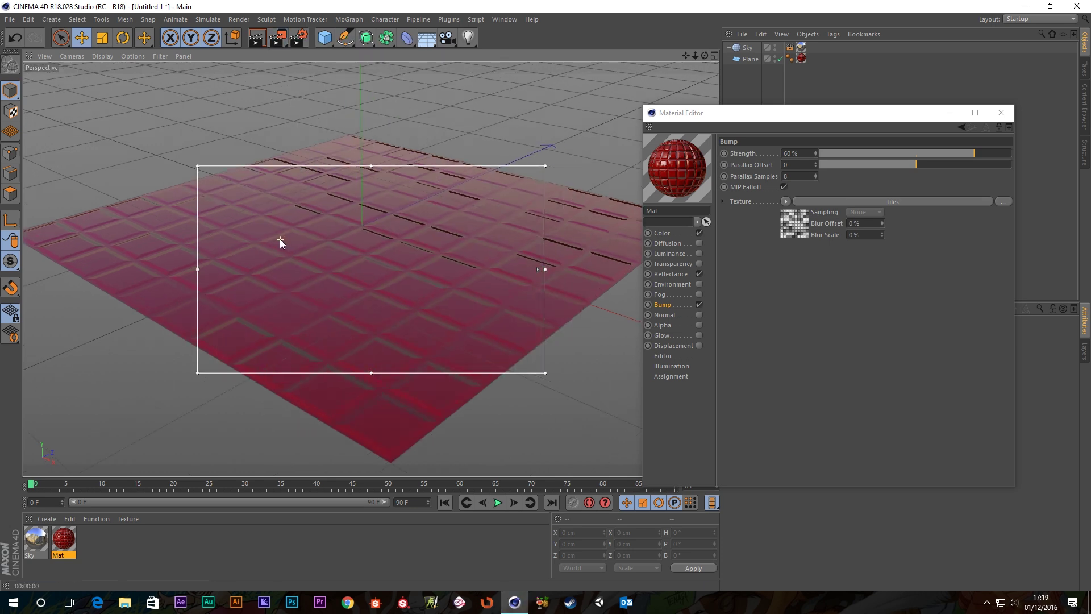
{"action": "scroll", "coordinate": [280, 239], "scroll_direction": "down", "scroll_amount": 2}
{"action": "left_click_drag", "start_coordinate": [366, 165], "coordinate": [368, 48]}
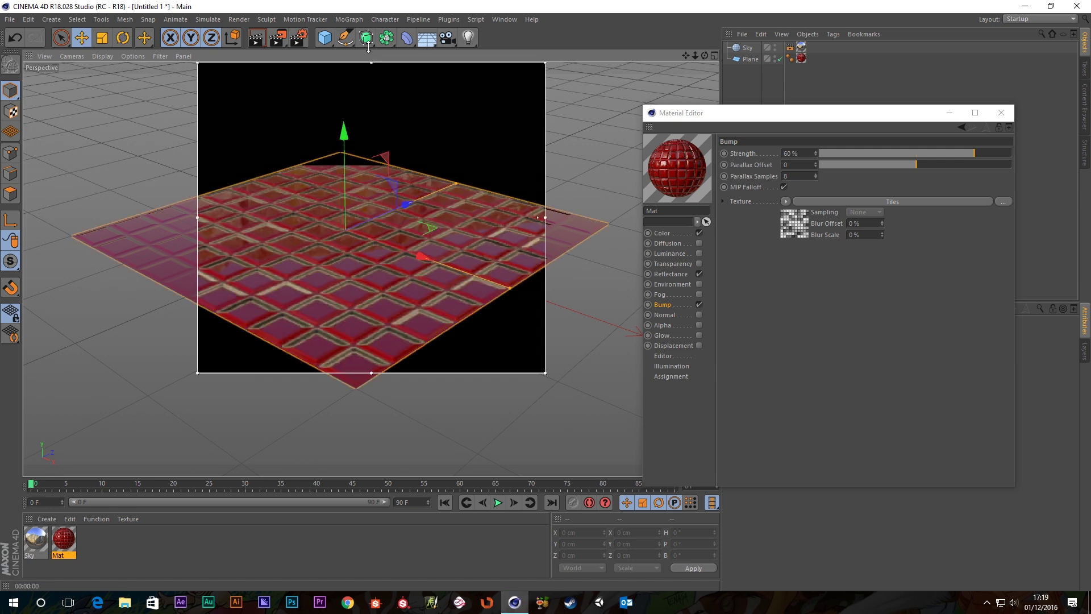
{"action": "left_click_drag", "start_coordinate": [197, 217], "coordinate": [3, 236]}
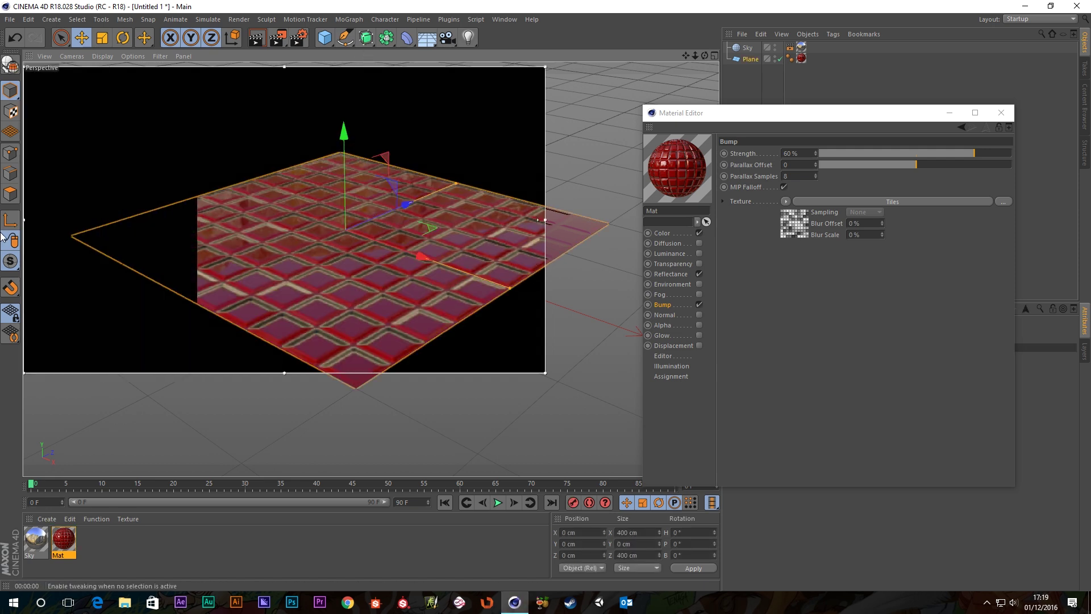
{"action": "left_click_drag", "start_coordinate": [284, 372], "coordinate": [285, 476]}
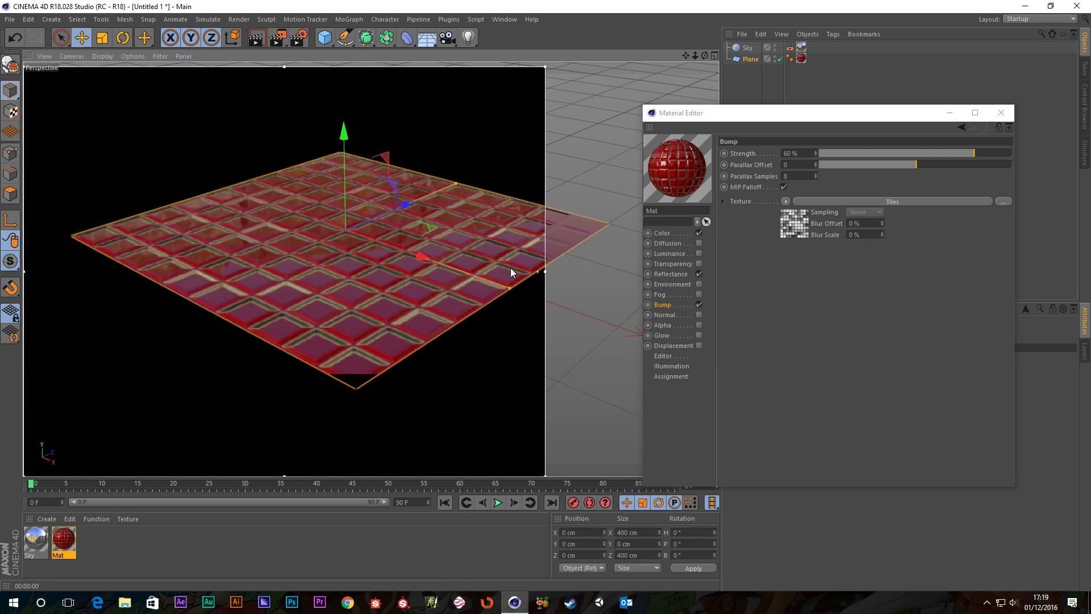
{"action": "left_click_drag", "start_coordinate": [545, 270], "coordinate": [795, 267]}
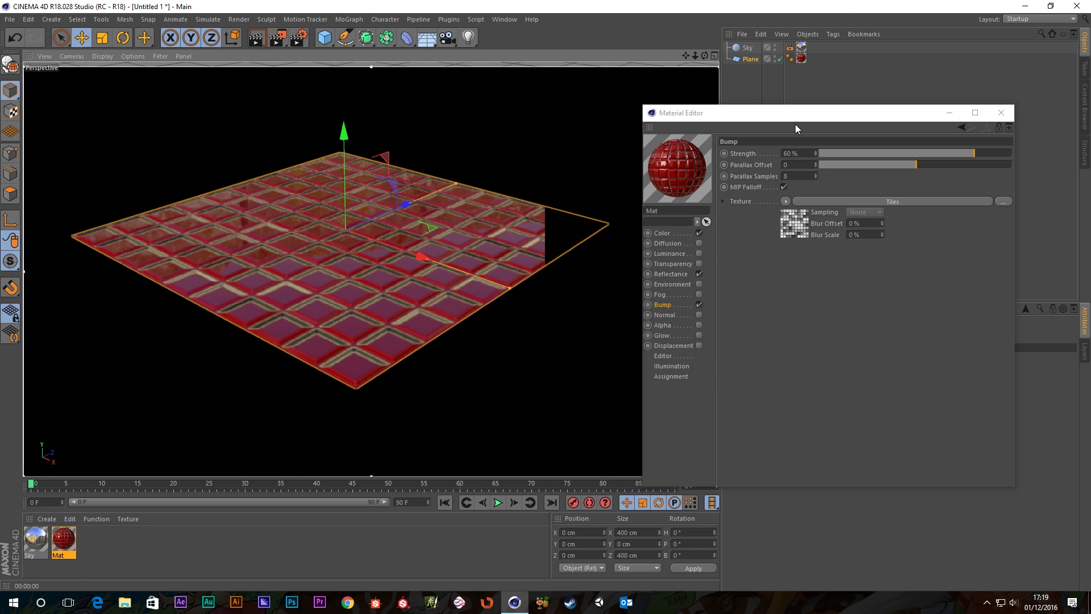
Set the red material's bump Parallax Offset to 40, refresh the perspective render, and deselect the plane
{"action": "left_click_drag", "start_coordinate": [784, 113], "coordinate": [925, 162]}
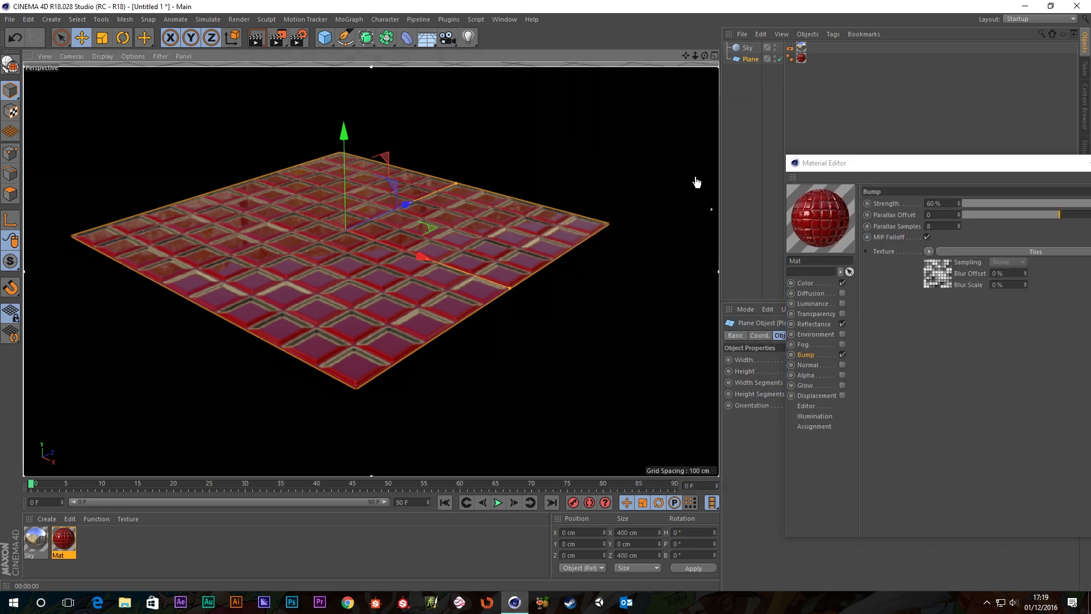
{"action": "key", "text": "ctrl+r"}
{"action": "left_click_drag", "start_coordinate": [930, 170], "coordinate": [774, 121]}
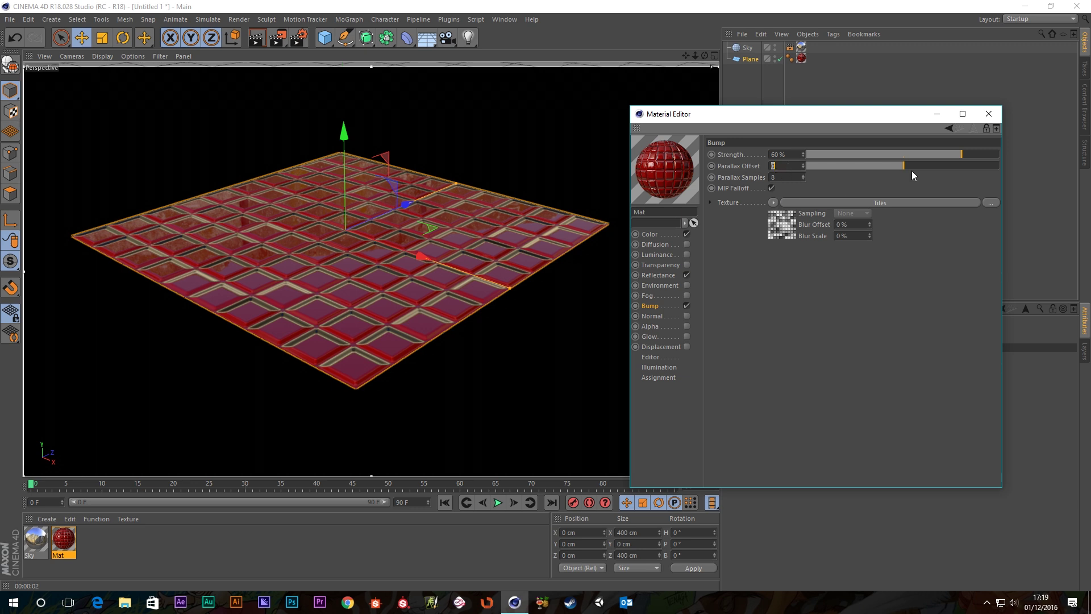
{"action": "left_click_drag", "start_coordinate": [906, 166], "coordinate": [921, 165]}
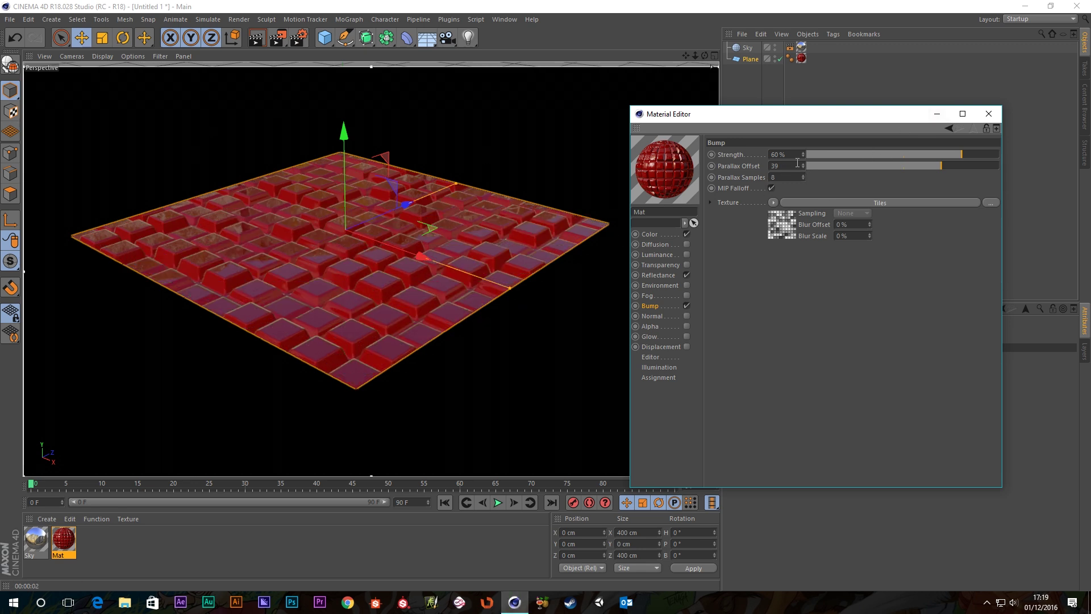
{"action": "key", "text": "ctrl+r"}
{"action": "left_click", "coordinate": [754, 88]}
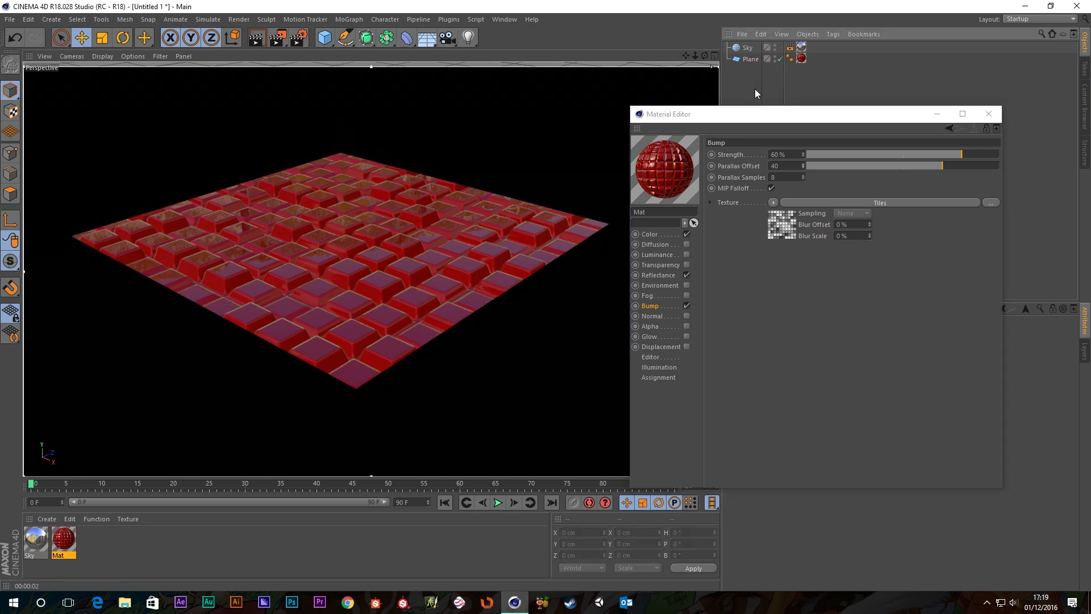
{"action": "key", "text": "ctrl+r"}
Examine the rendered parallax bump on the tiled plane from several lower and higher viewing angles
{"action": "left_click_drag", "start_coordinate": [343, 272], "coordinate": [380, 243], "text": "alt"}
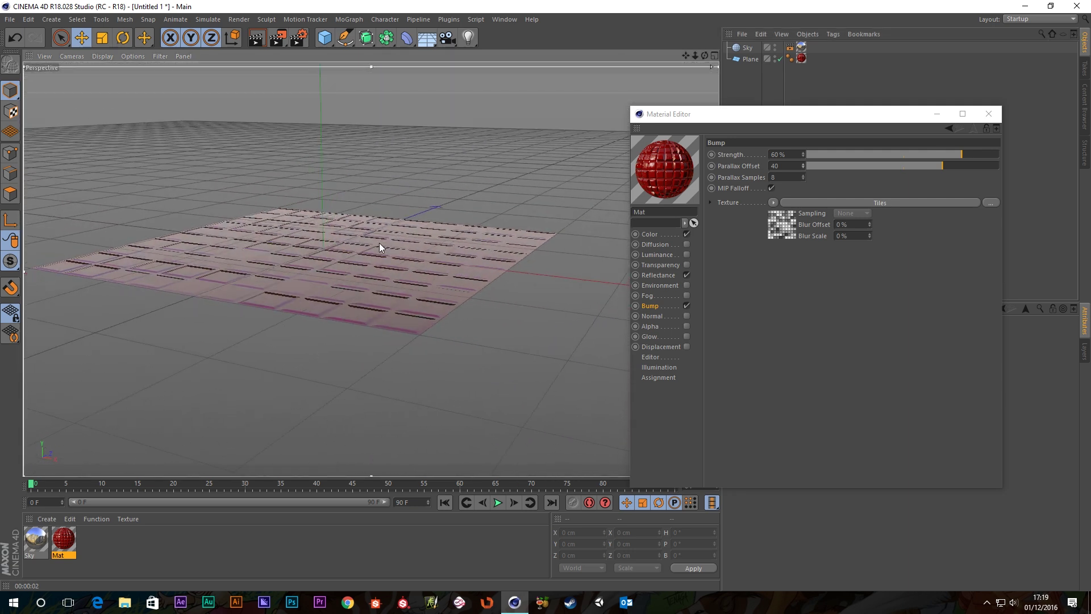
{"action": "key", "text": "ctrl+r"}
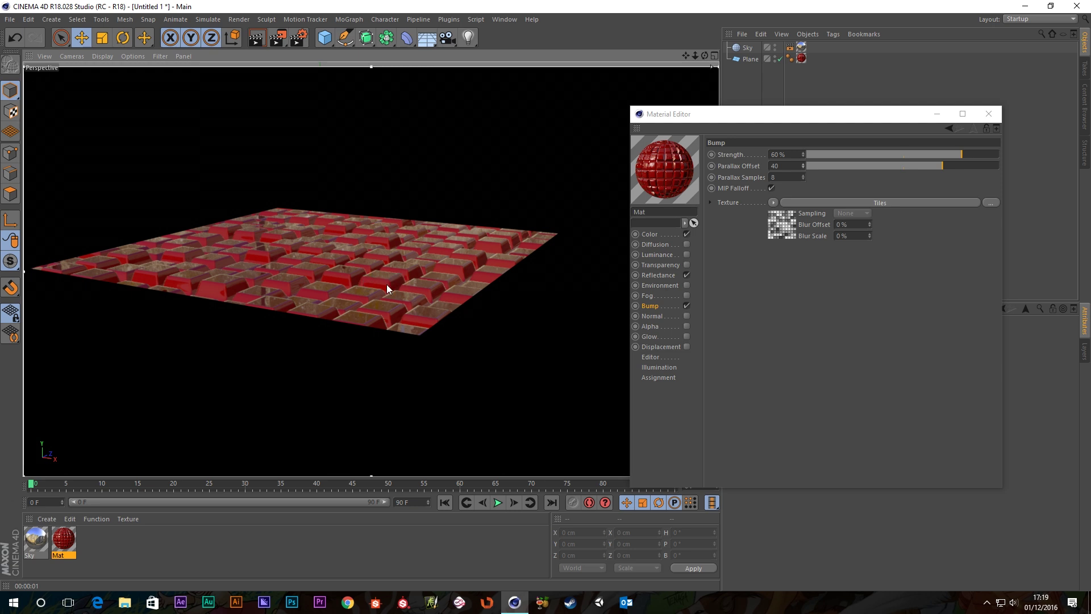
{"action": "left_click_drag", "start_coordinate": [387, 276], "coordinate": [415, 274], "text": "alt"}
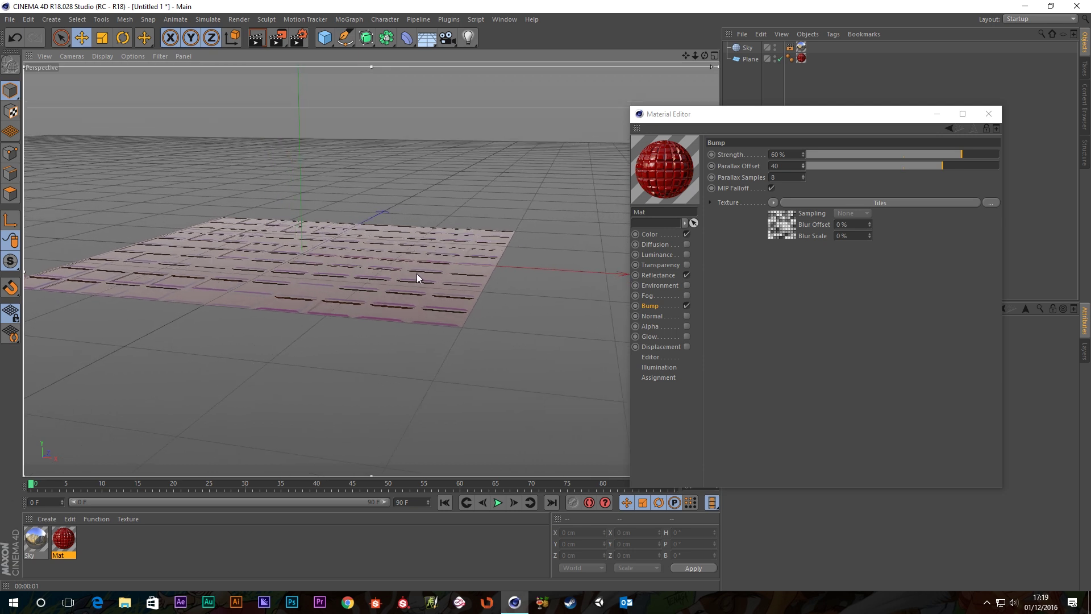
{"action": "key", "text": "ctrl+r"}
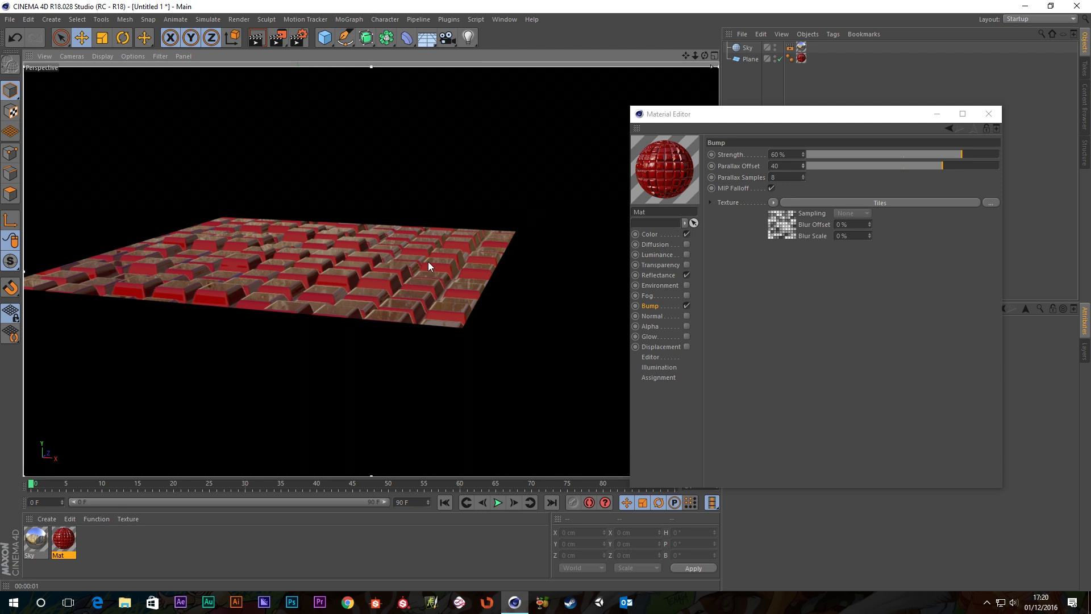
{"action": "left_click_drag", "start_coordinate": [428, 260], "coordinate": [377, 296], "text": "alt"}
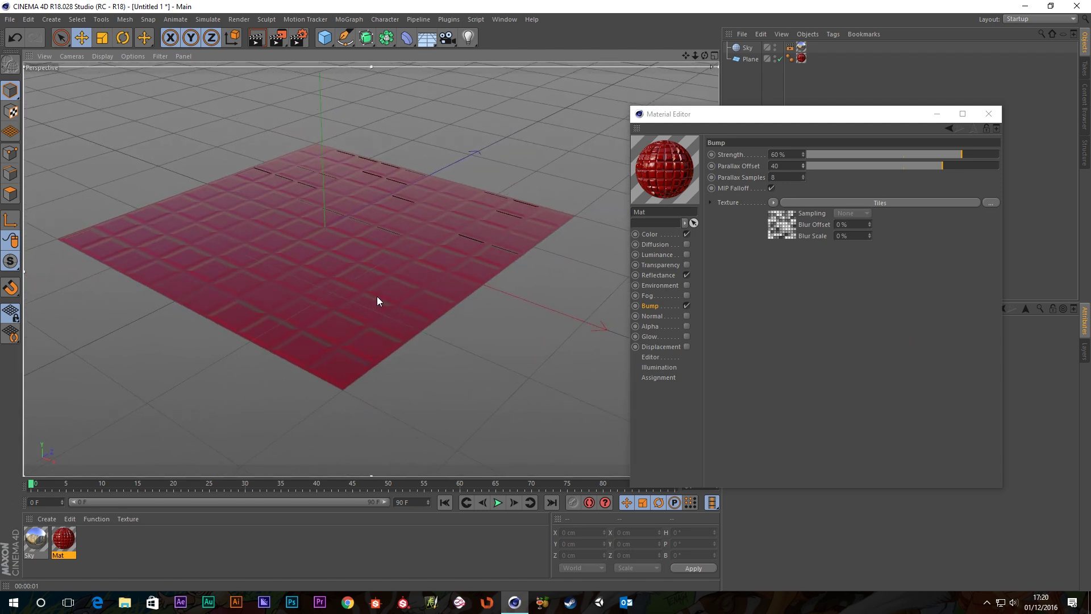
{"action": "key", "text": "ctrl+r"}
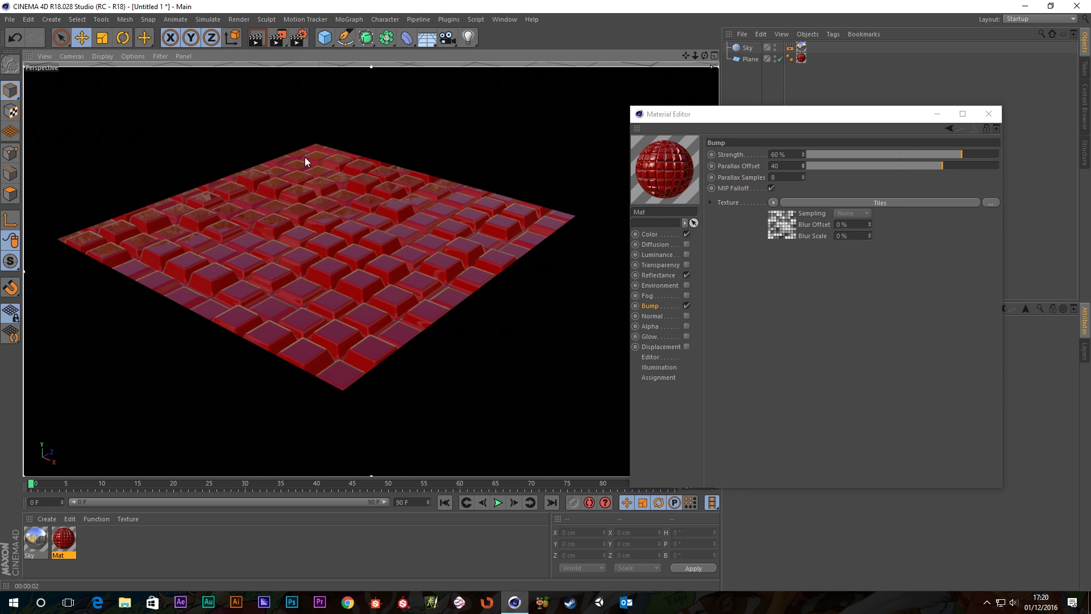
Display the viewport with Gouraud Shading (Lines) and shrink the interactive render region into the perspective view's lower corner
{"action": "left_click", "coordinate": [136, 56]}
{"action": "mouse_move", "coordinate": [106, 56]}
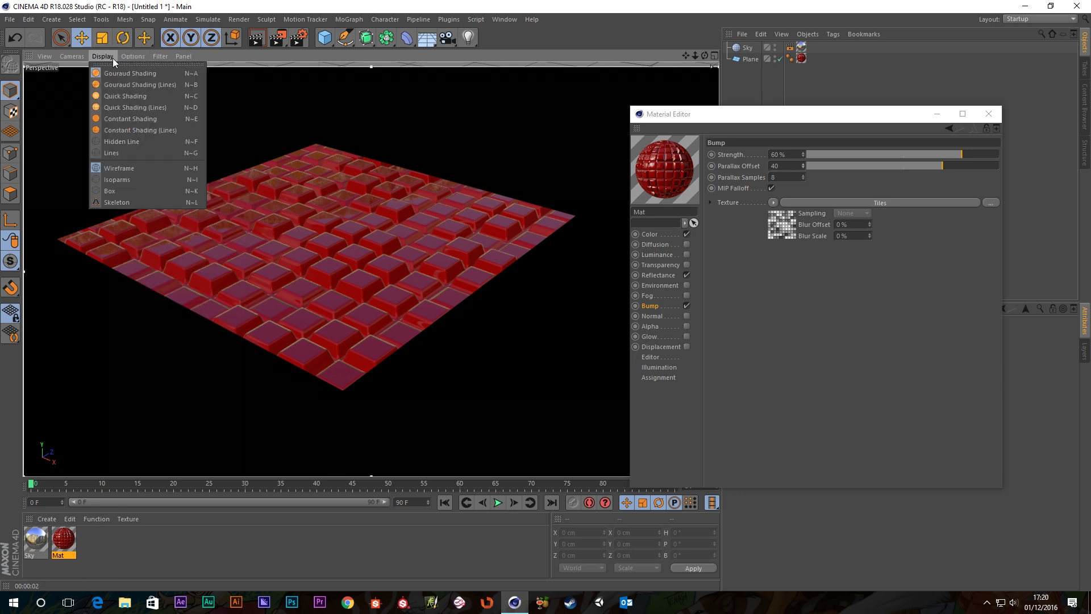
{"action": "left_click", "coordinate": [128, 86]}
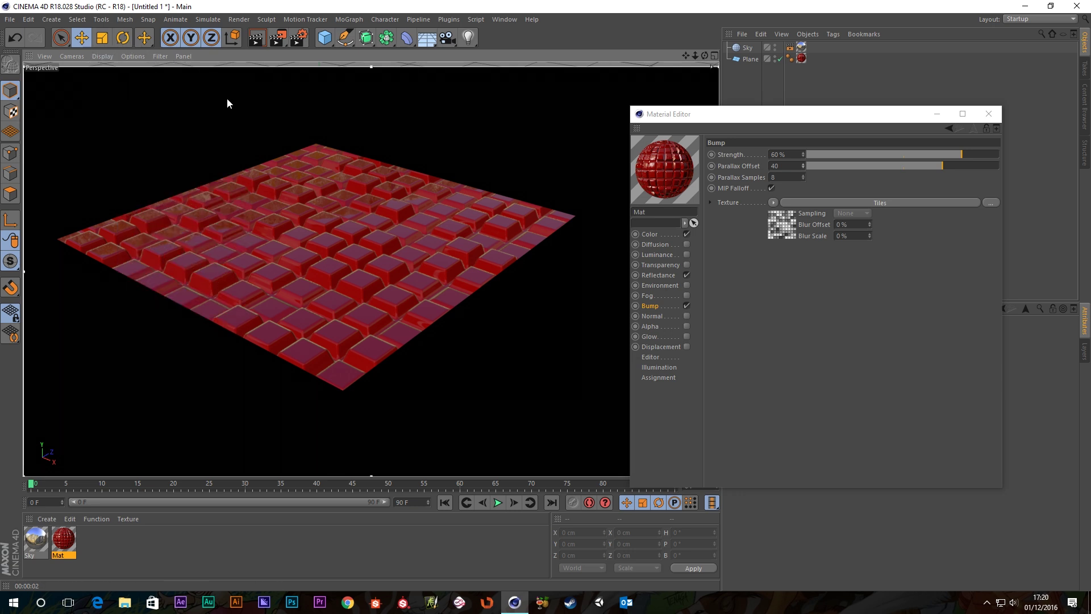
{"action": "left_click_drag", "start_coordinate": [757, 118], "coordinate": [917, 121]}
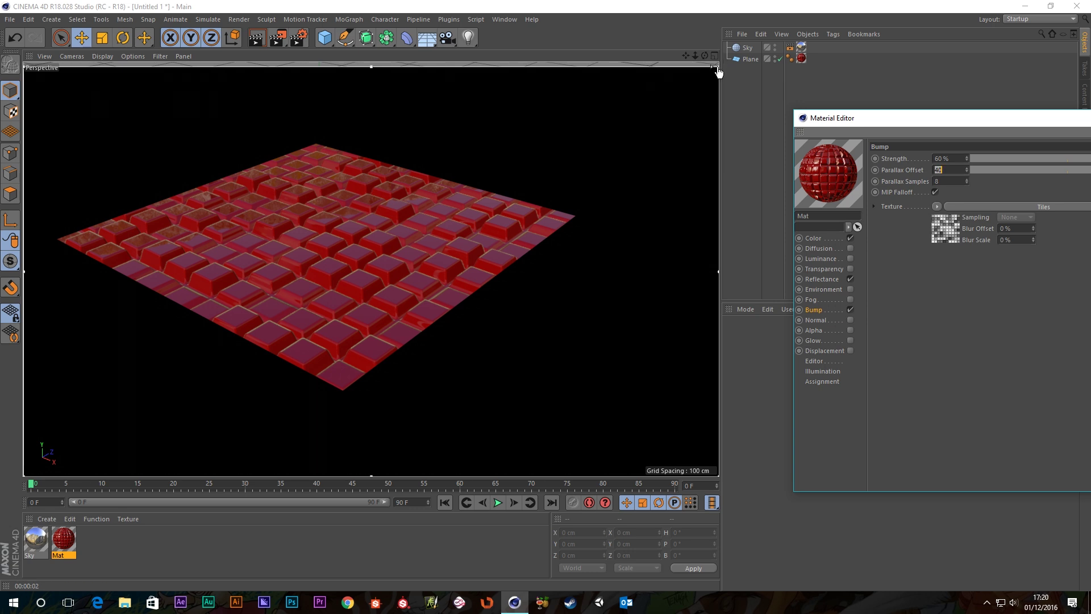
{"action": "left_click_drag", "start_coordinate": [718, 67], "coordinate": [215, 369]}
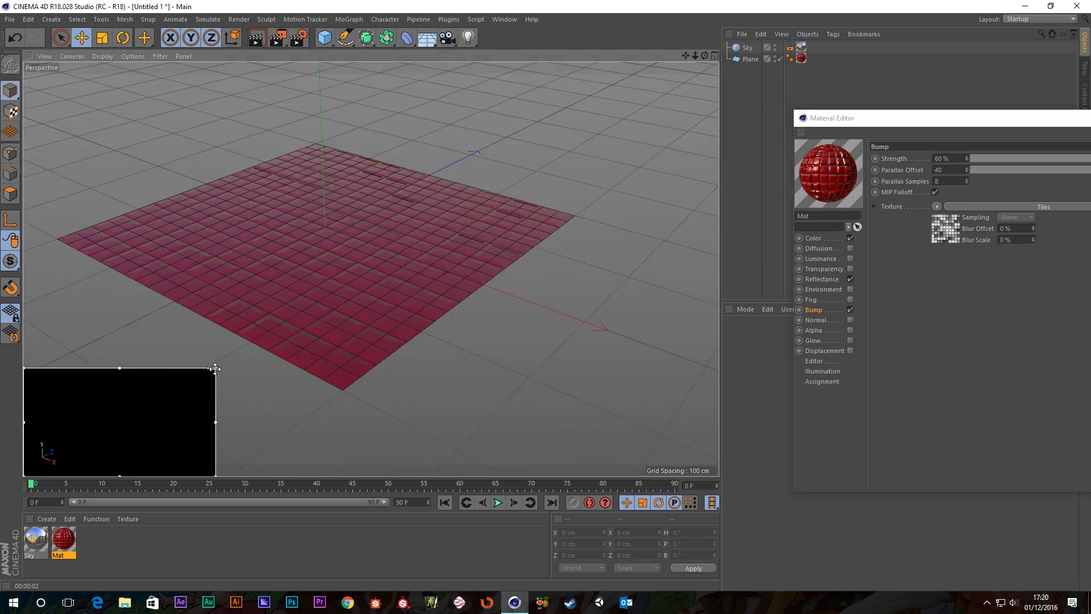
Close the Material Editor and set the plane's Width Segments and Height Segments to 1
{"action": "scroll", "coordinate": [261, 223], "scroll_direction": "up", "scroll_amount": 3}
{"action": "left_click", "coordinate": [744, 59]}
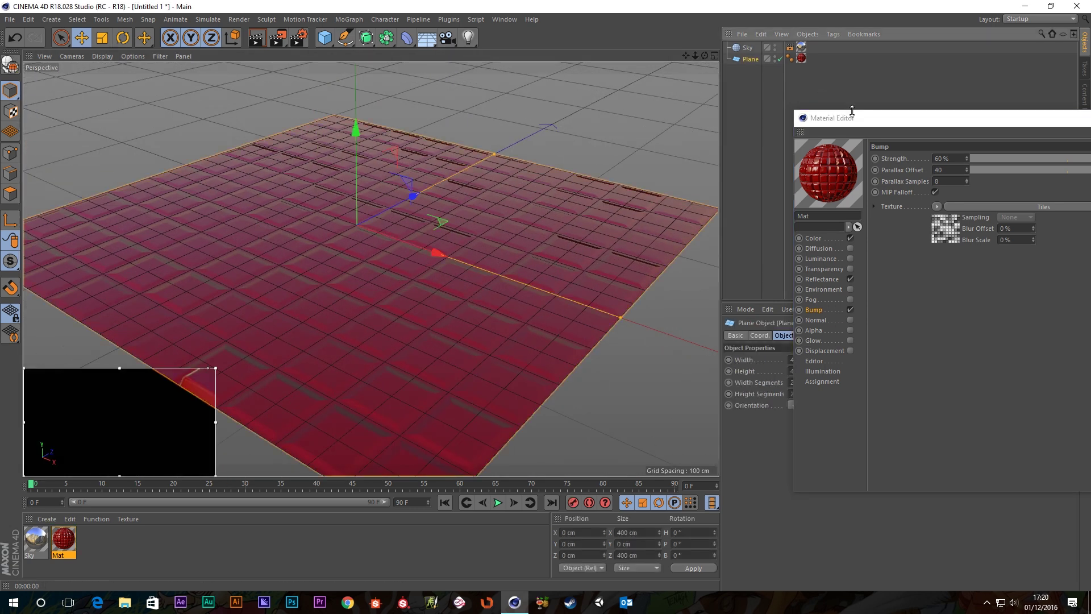
{"action": "key", "text": "alt+F4"}
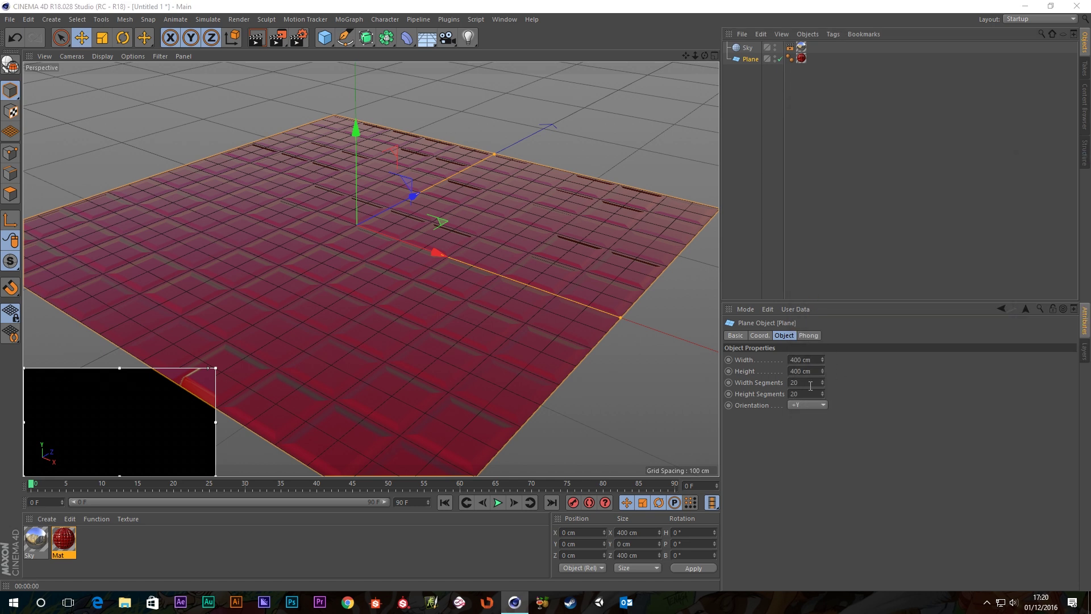
{"action": "left_click", "coordinate": [810, 384]}
{"action": "type", "text": "1"}
{"action": "key", "text": "Tab"}
{"action": "type", "text": "1"}
{"action": "key", "text": "Return"}
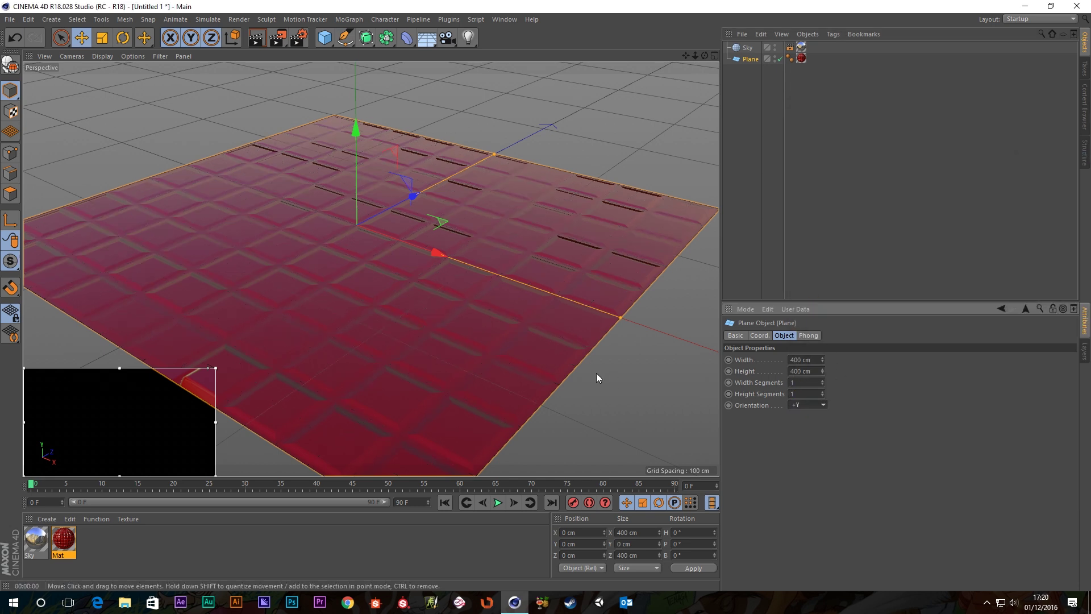
Enlarge the interactive render region to cover the whole perspective view again
{"action": "scroll", "coordinate": [384, 290], "scroll_direction": "down", "scroll_amount": 3}
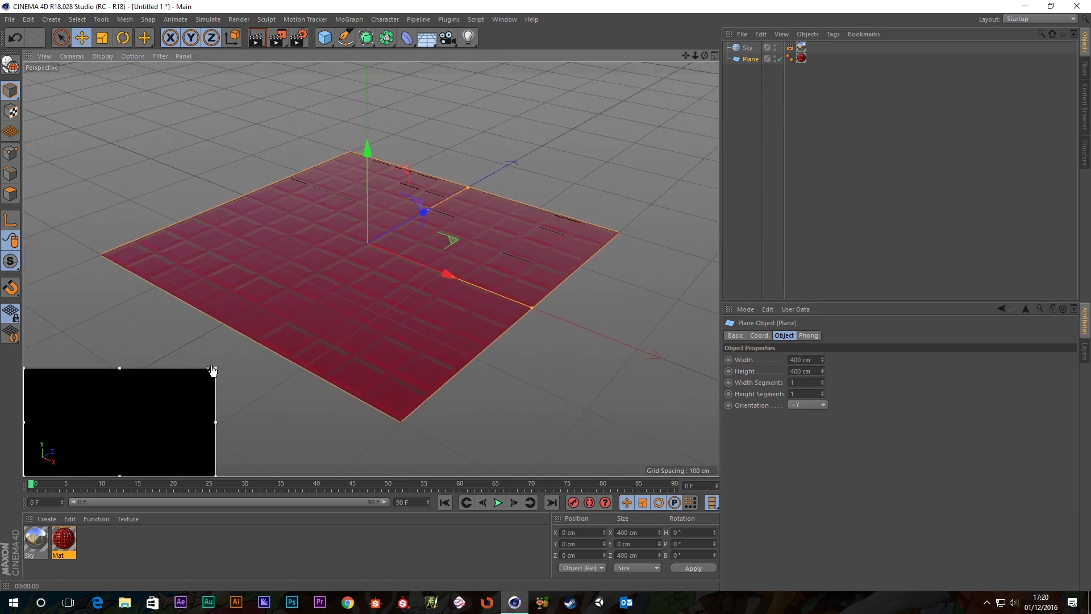
{"action": "left_click_drag", "start_coordinate": [215, 368], "coordinate": [529, 163]}
{"action": "left_click_drag", "start_coordinate": [615, 91], "coordinate": [717, 63]}
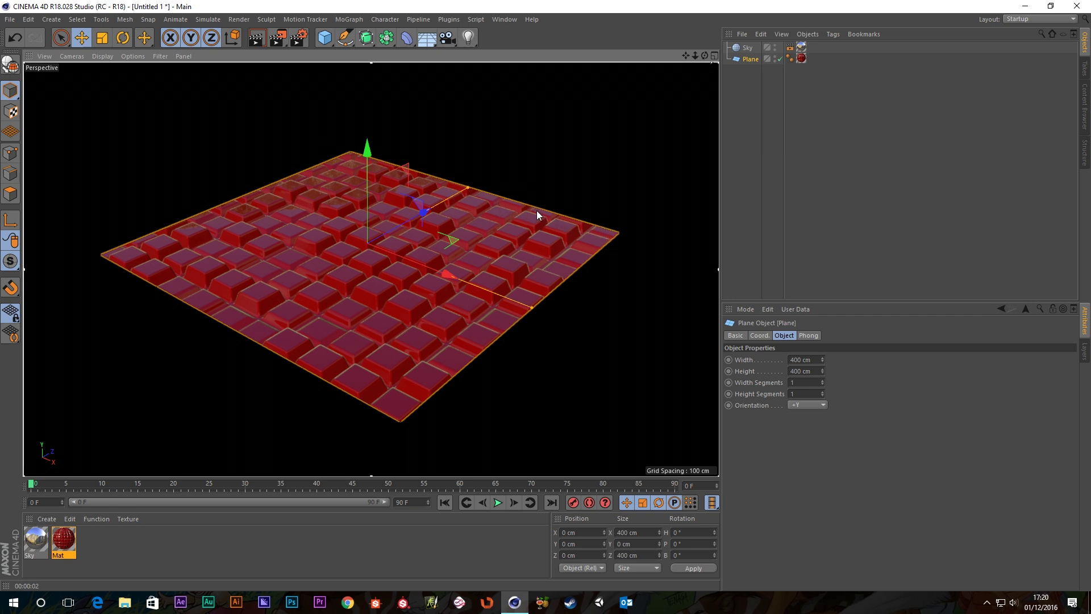
Examine the rendered parallax tiles on the single-segment plane from close up and from farther away
{"action": "scroll", "coordinate": [547, 189], "scroll_direction": "up", "scroll_amount": 12}
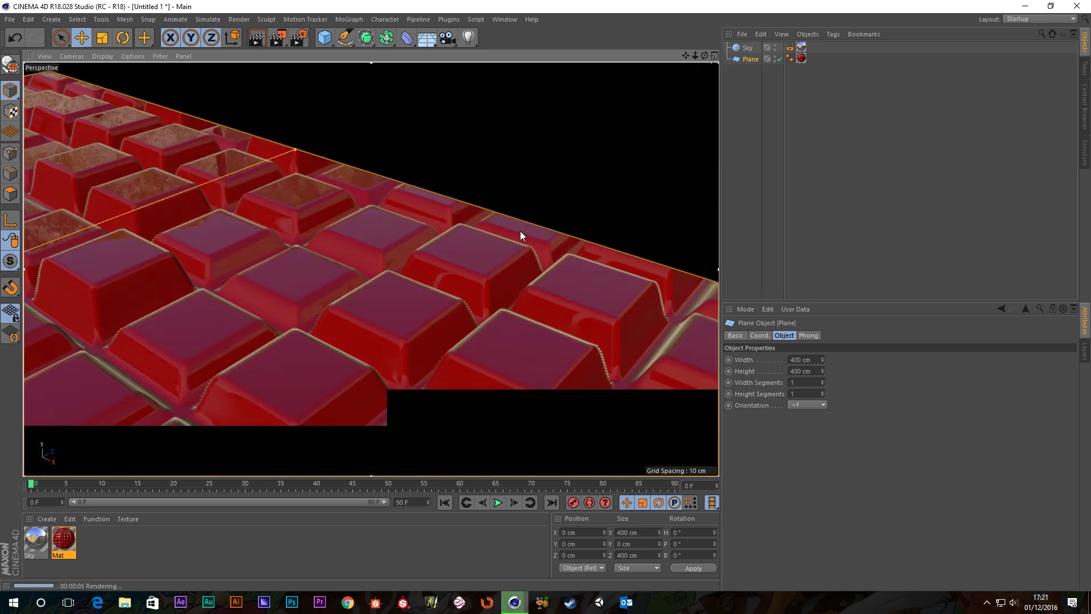
{"action": "scroll", "coordinate": [519, 230], "scroll_direction": "down", "scroll_amount": 10}
{"action": "scroll", "coordinate": [519, 228], "scroll_direction": "down", "scroll_amount": 6}
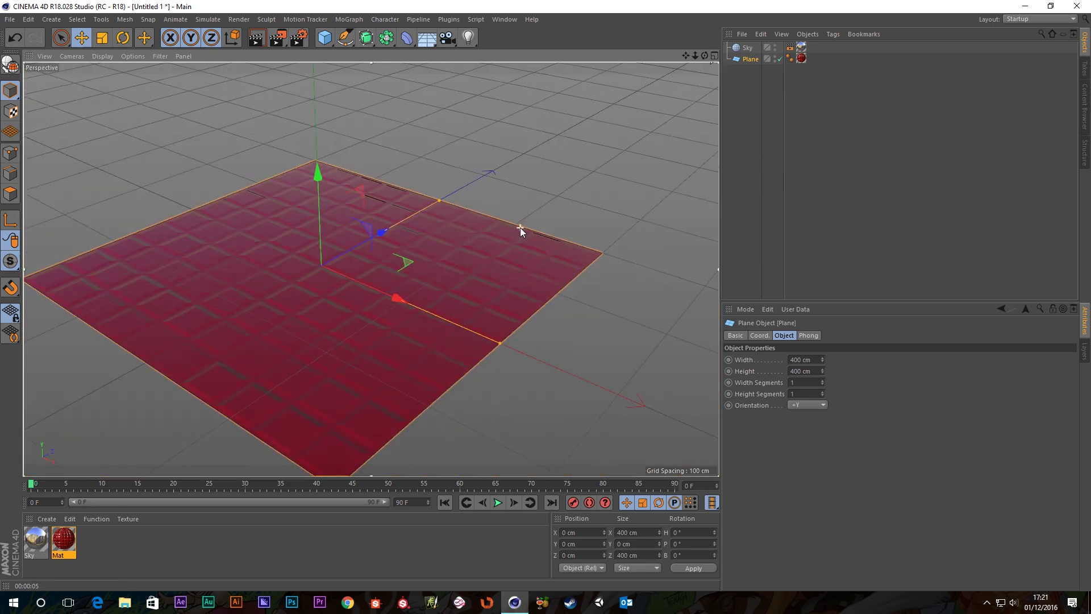
{"action": "key", "text": "ctrl+r"}
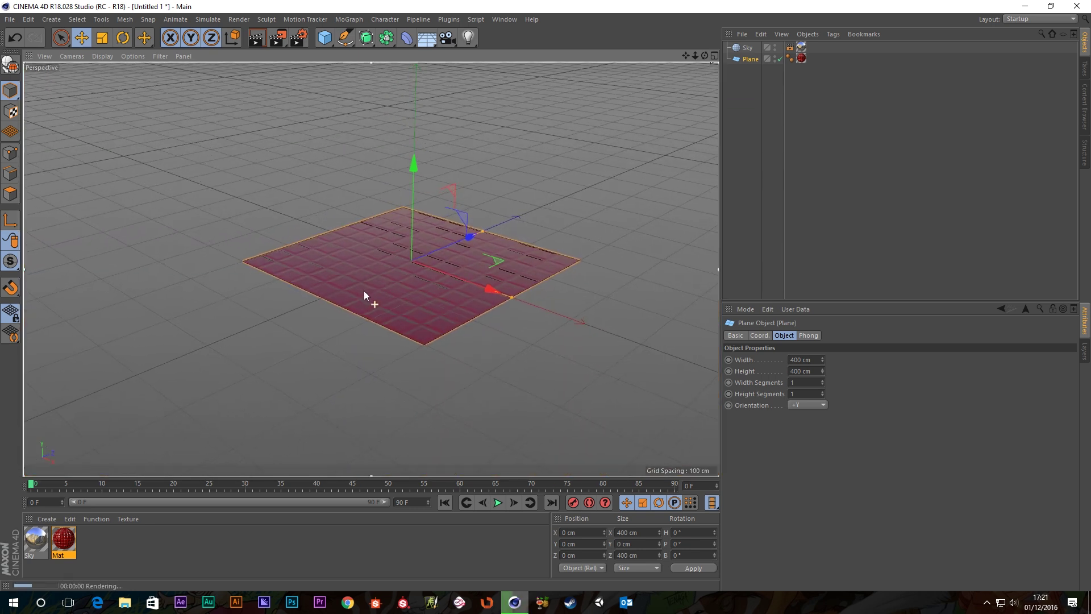
{"action": "scroll", "coordinate": [420, 282], "scroll_direction": "up", "scroll_amount": 8}
{"action": "key", "text": "ctrl+r"}
{"action": "scroll", "coordinate": [382, 292], "scroll_direction": "down", "scroll_amount": 4}
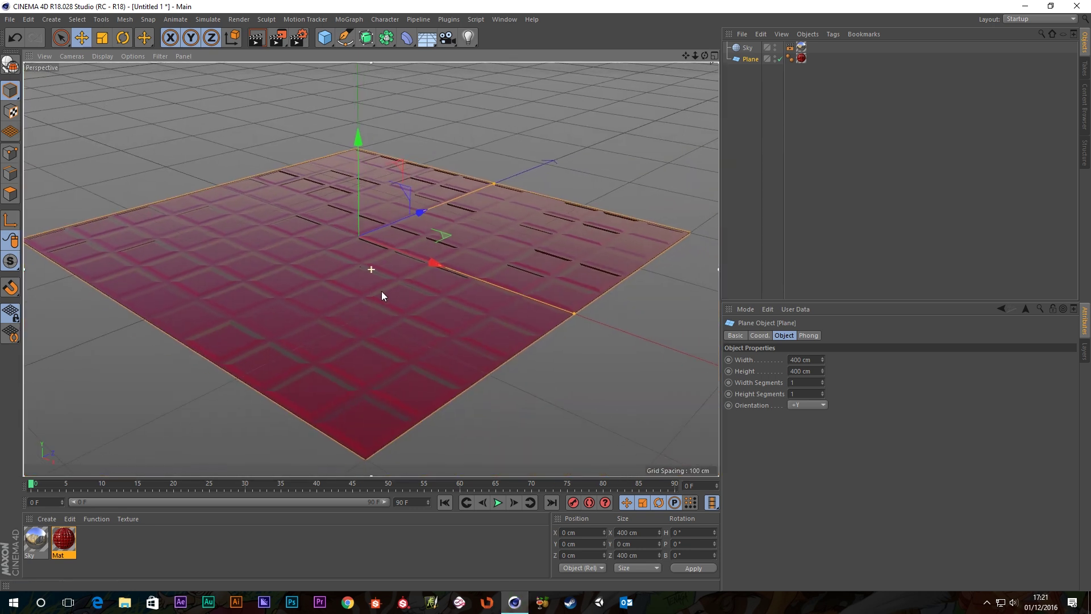
{"action": "key", "text": "ctrl+r"}
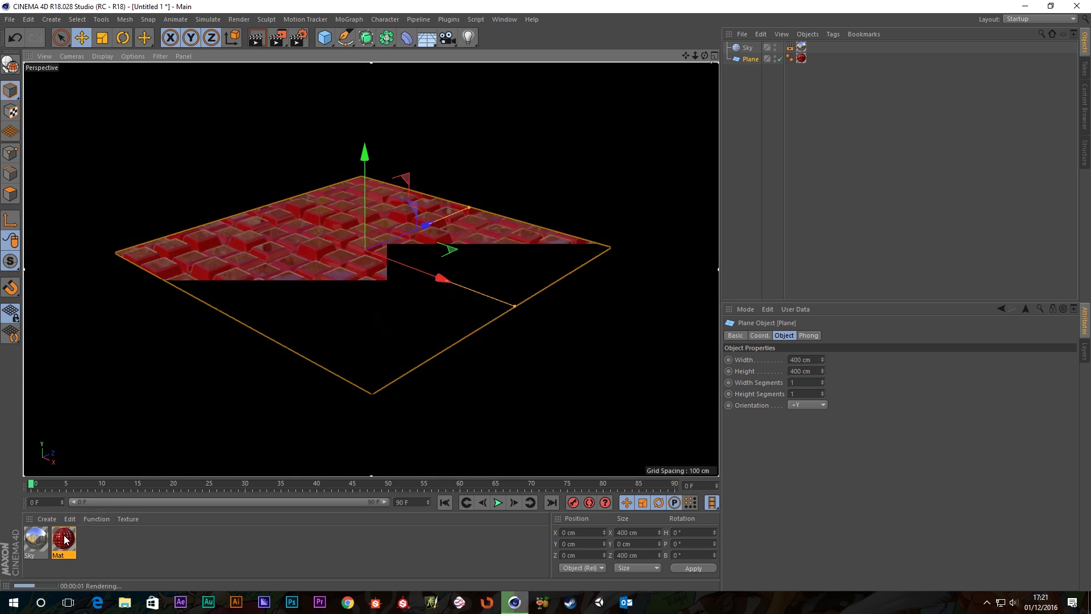
Reopen the red material and copy the Tiles shader from its Bump channel
{"action": "left_click", "coordinate": [64, 538]}
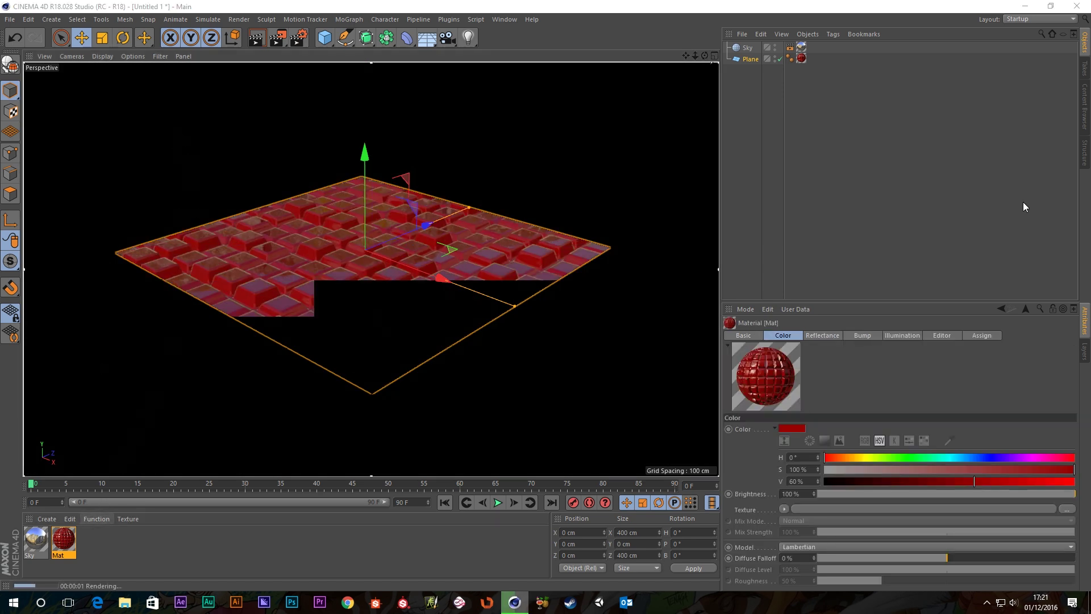
{"action": "double_click", "coordinate": [64, 538]}
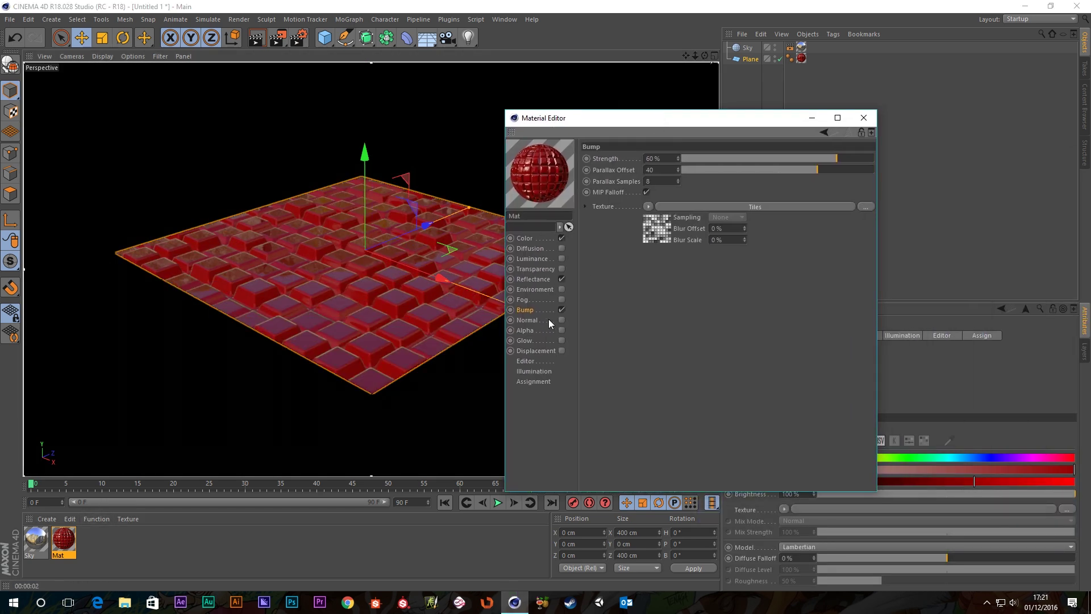
{"action": "left_click", "coordinate": [647, 206]}
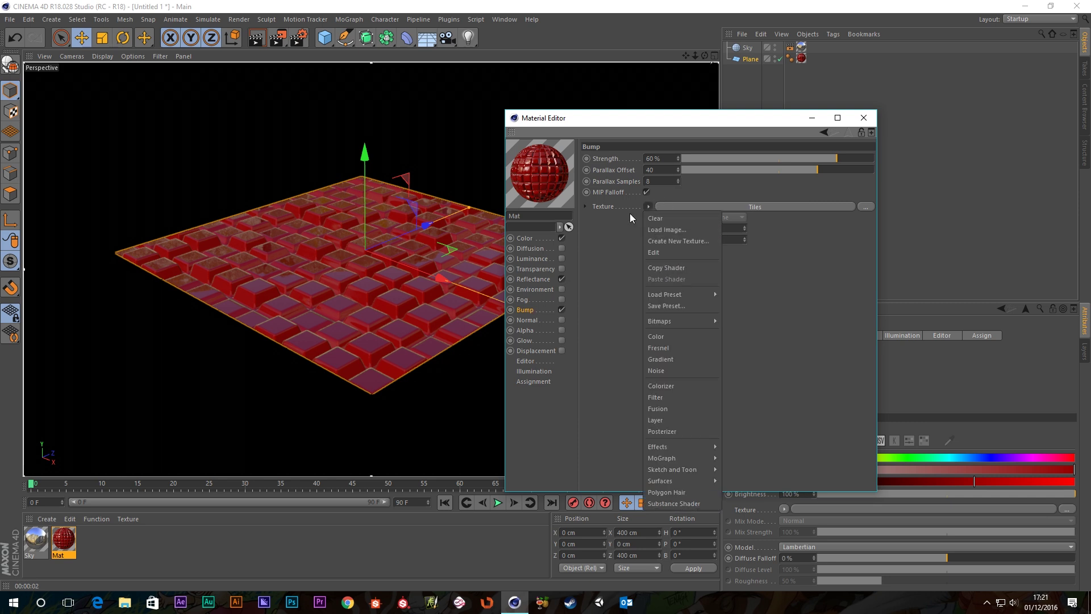
{"action": "left_click", "coordinate": [638, 208]}
{"action": "left_click", "coordinate": [648, 206]}
{"action": "left_click", "coordinate": [677, 267]}
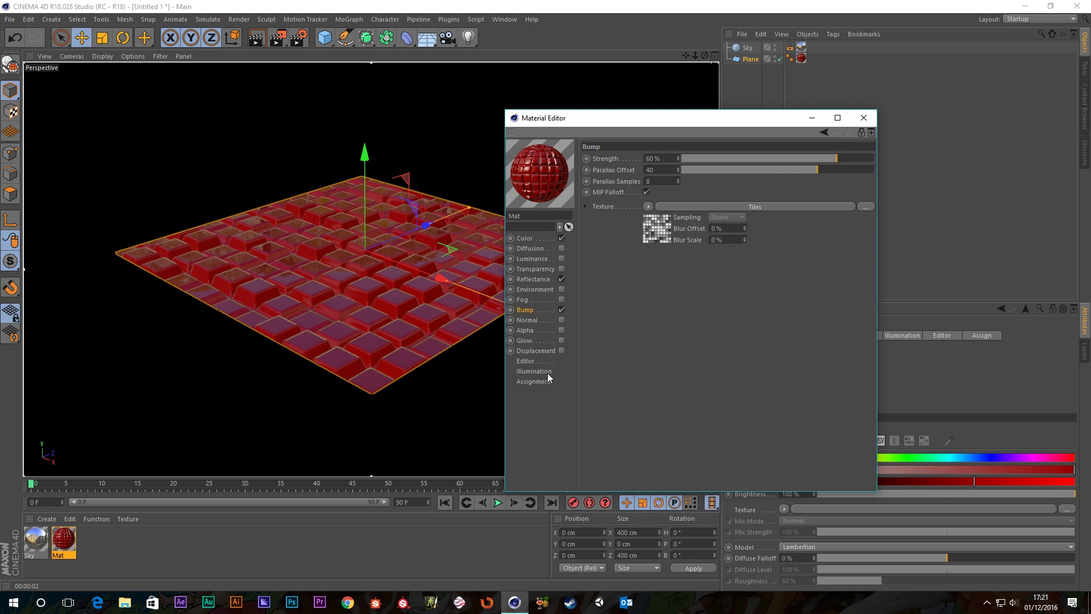
Replace the material's Bump channel with Displacement, pasting the copied Tiles shader as its texture
{"action": "left_click", "coordinate": [563, 309]}
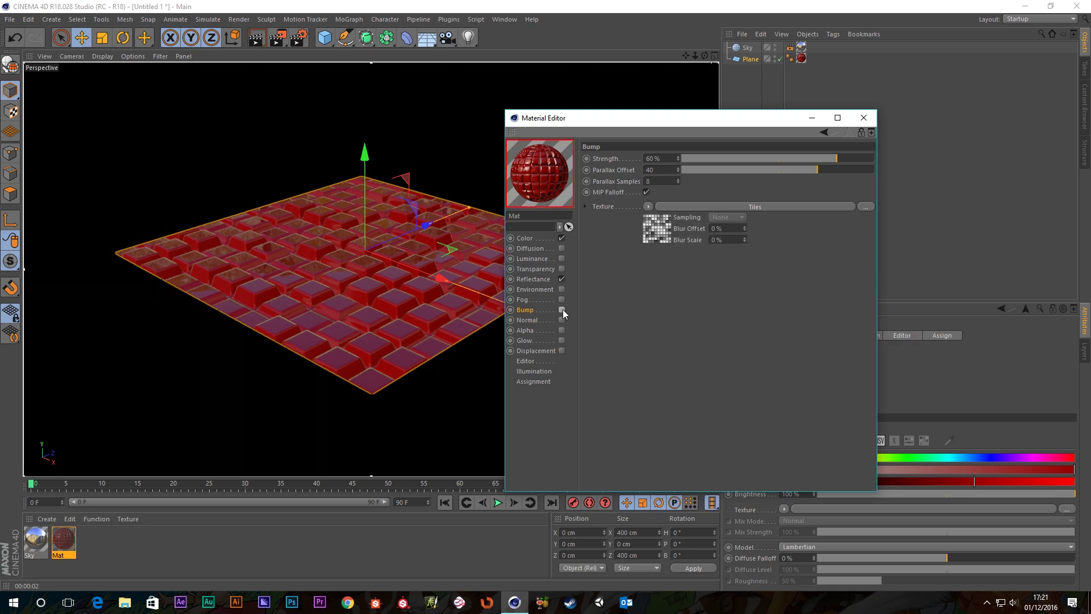
{"action": "left_click", "coordinate": [561, 350]}
{"action": "left_click", "coordinate": [625, 196]}
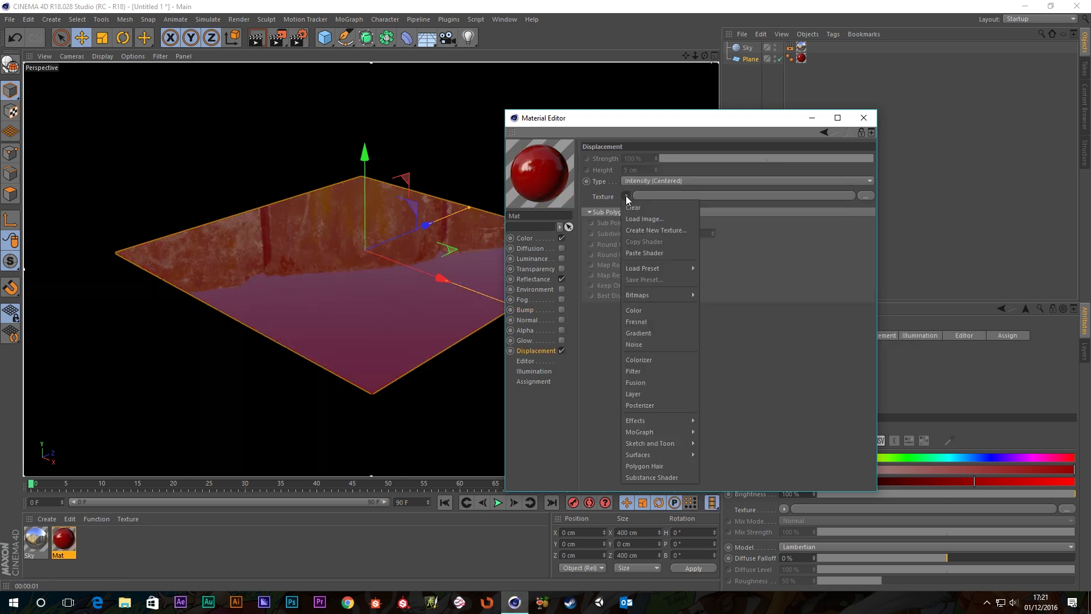
{"action": "left_click", "coordinate": [638, 253]}
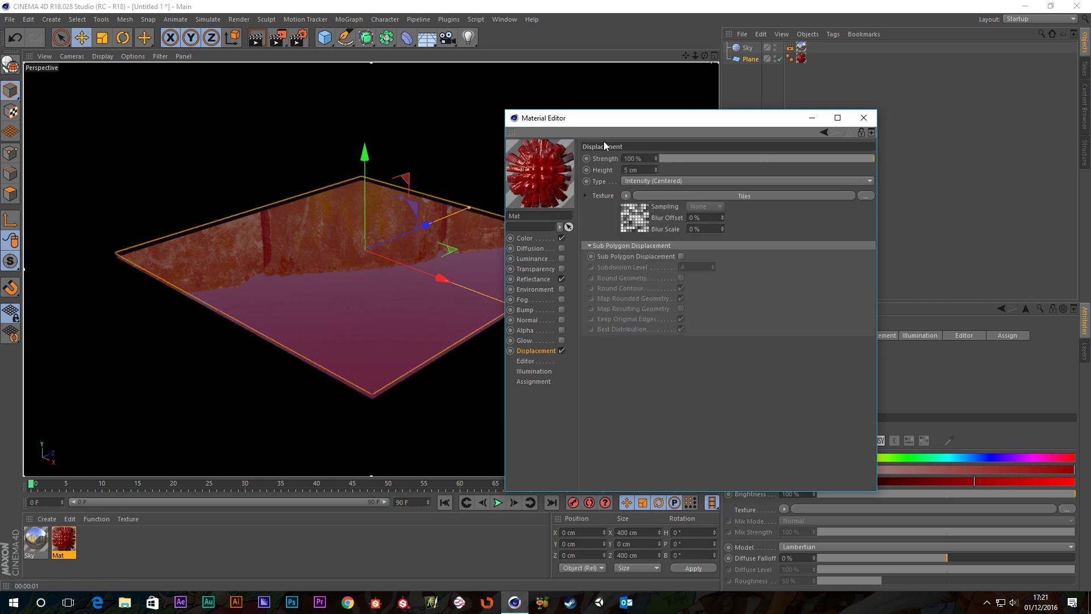
Enable Sub Polygon Displacement on the material and toggle the viewport's Tessellation option
{"action": "left_click_drag", "start_coordinate": [606, 130], "coordinate": [745, 95]}
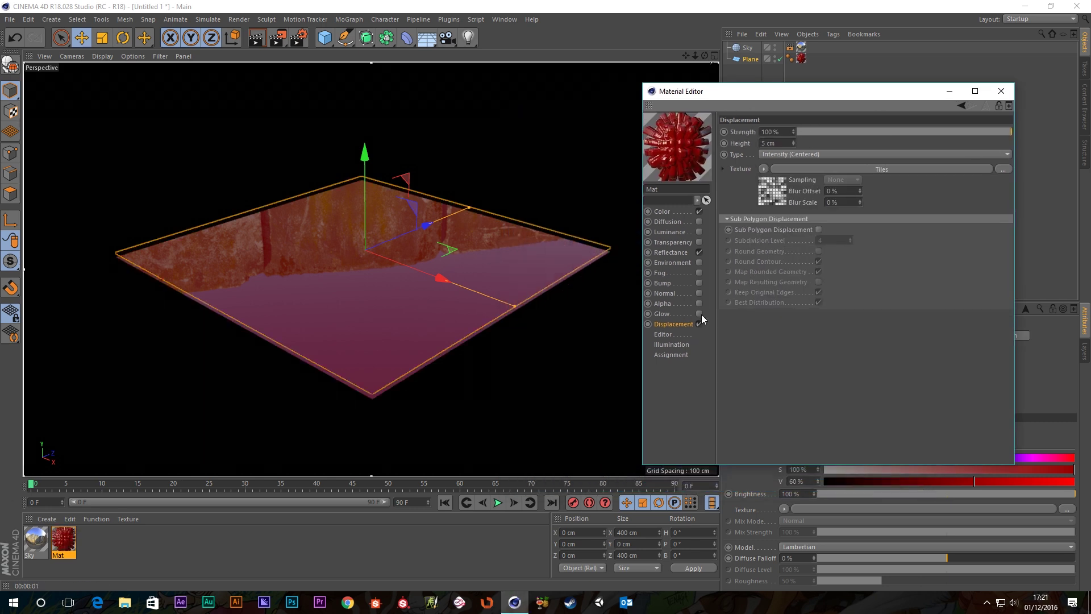
{"action": "left_click", "coordinate": [818, 230]}
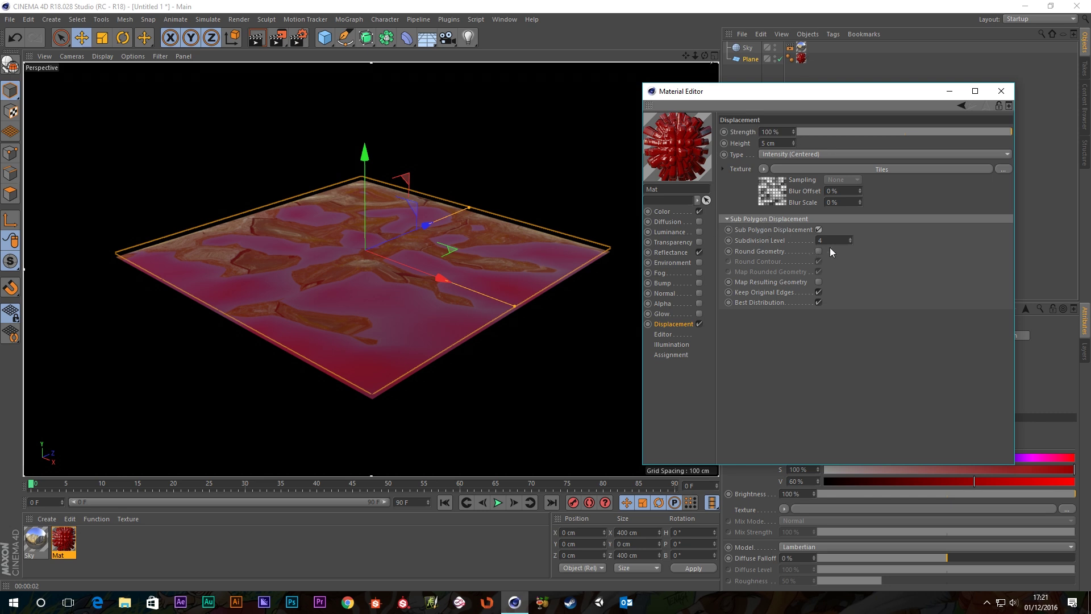
{"action": "left_click", "coordinate": [127, 57]}
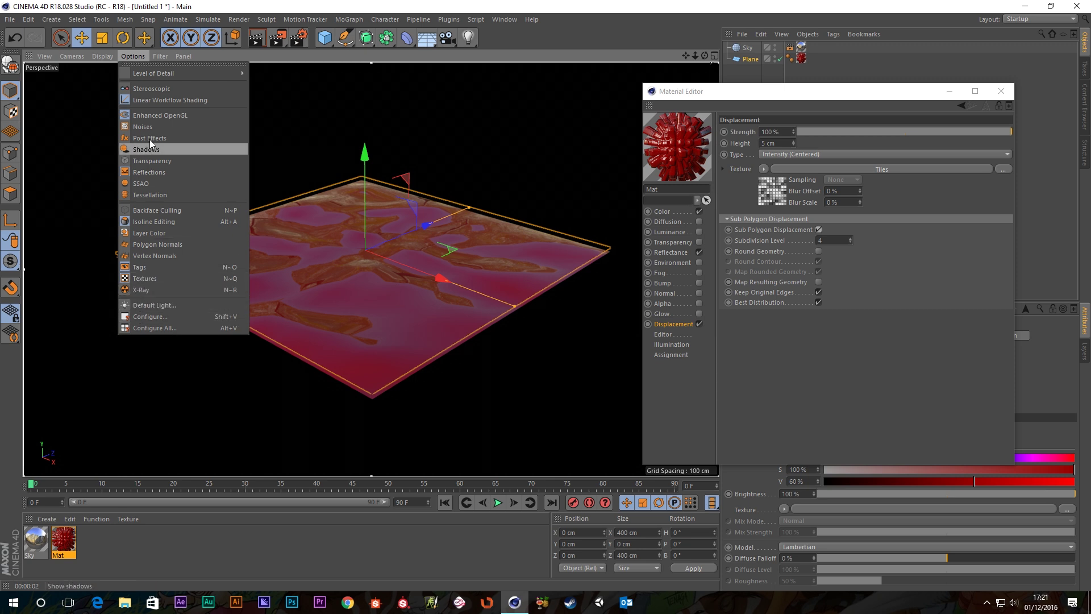
{"action": "left_click", "coordinate": [157, 195]}
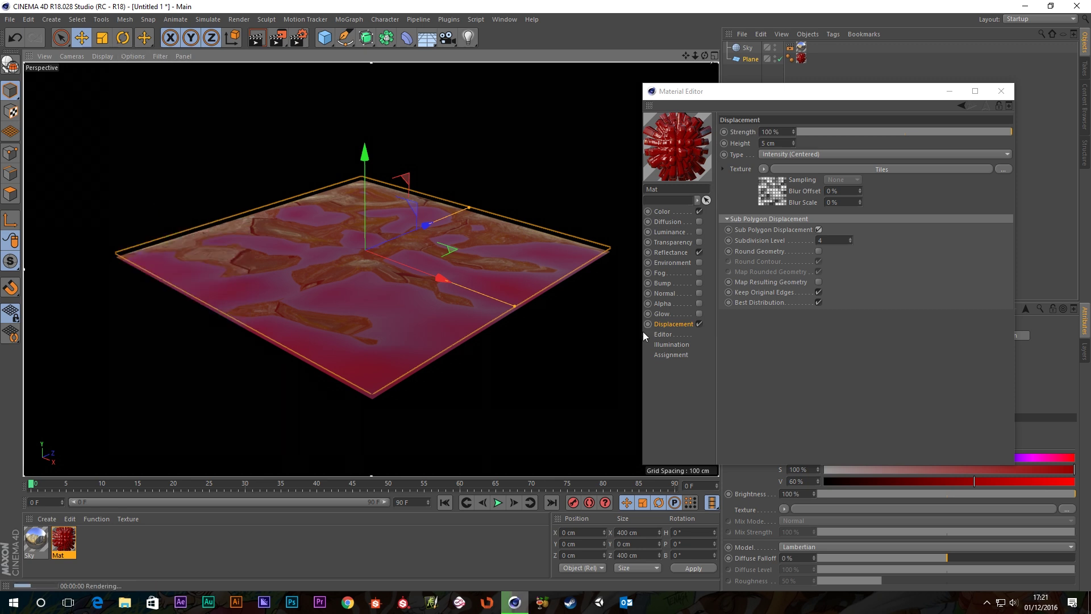
Set the red material's Viewport Tessellation mode to Uniform in its Editor settings
{"action": "left_click", "coordinate": [663, 333]}
{"action": "left_click", "coordinate": [775, 291]}
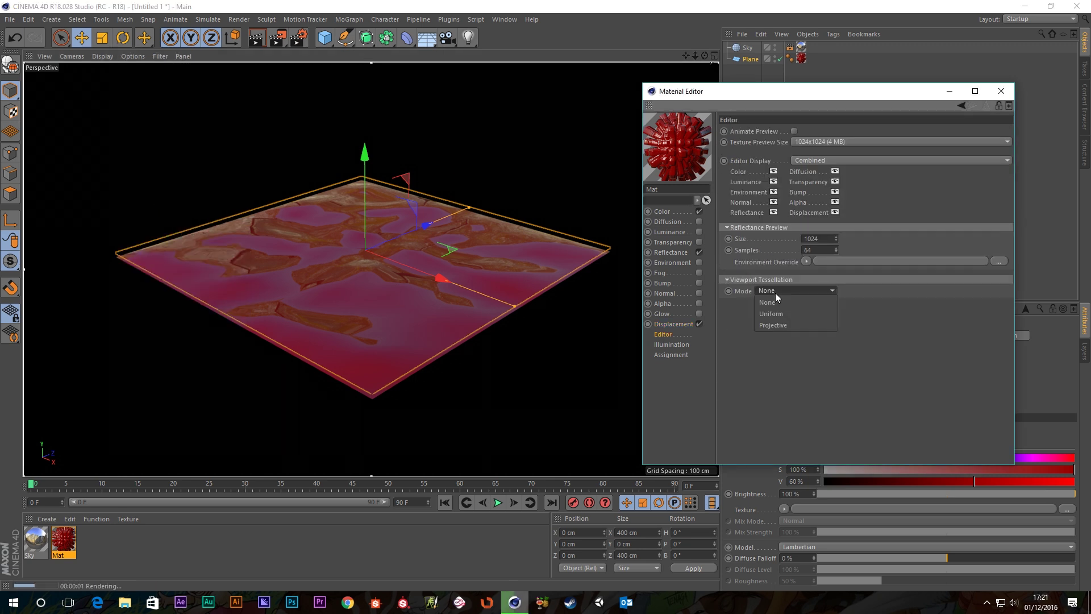
{"action": "left_click", "coordinate": [776, 315]}
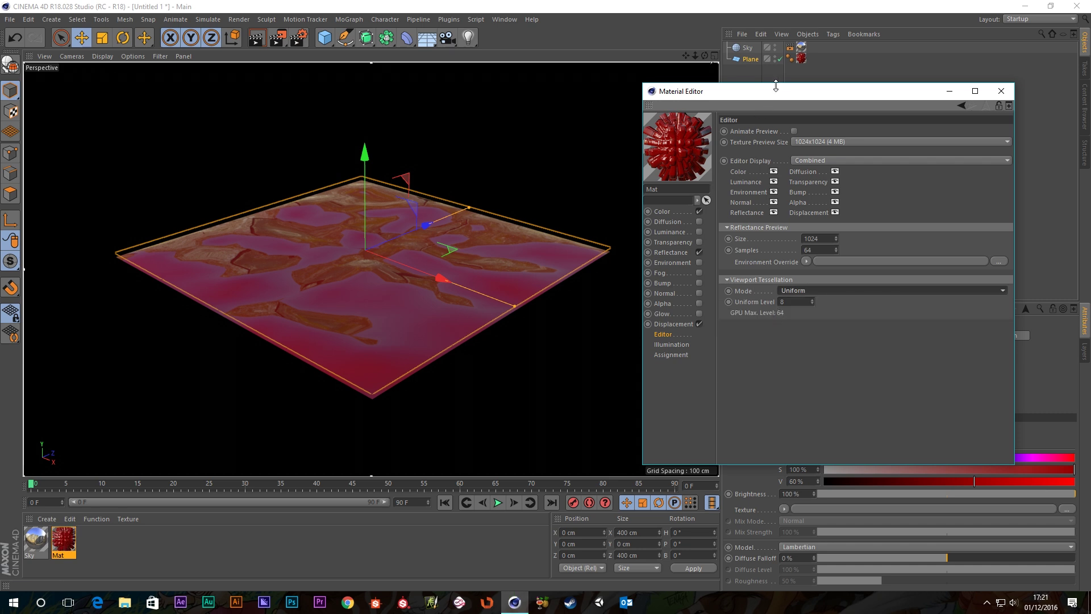
Shrink the interactive render region to a small corner of the viewport and inspect the tessellated plane
{"action": "left_click_drag", "start_coordinate": [774, 98], "coordinate": [865, 107]}
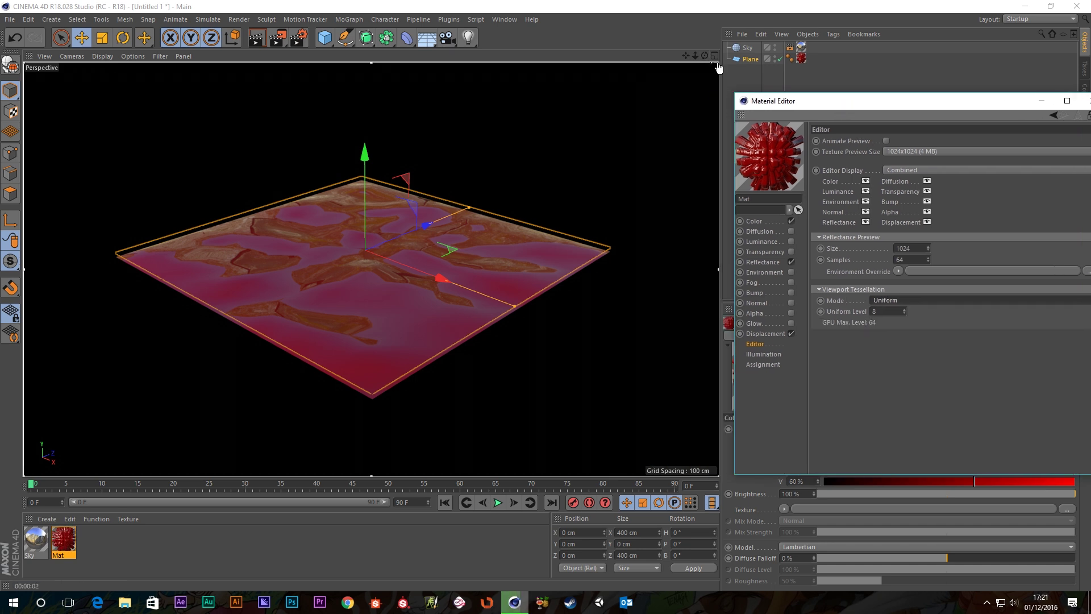
{"action": "left_click_drag", "start_coordinate": [717, 68], "coordinate": [159, 374]}
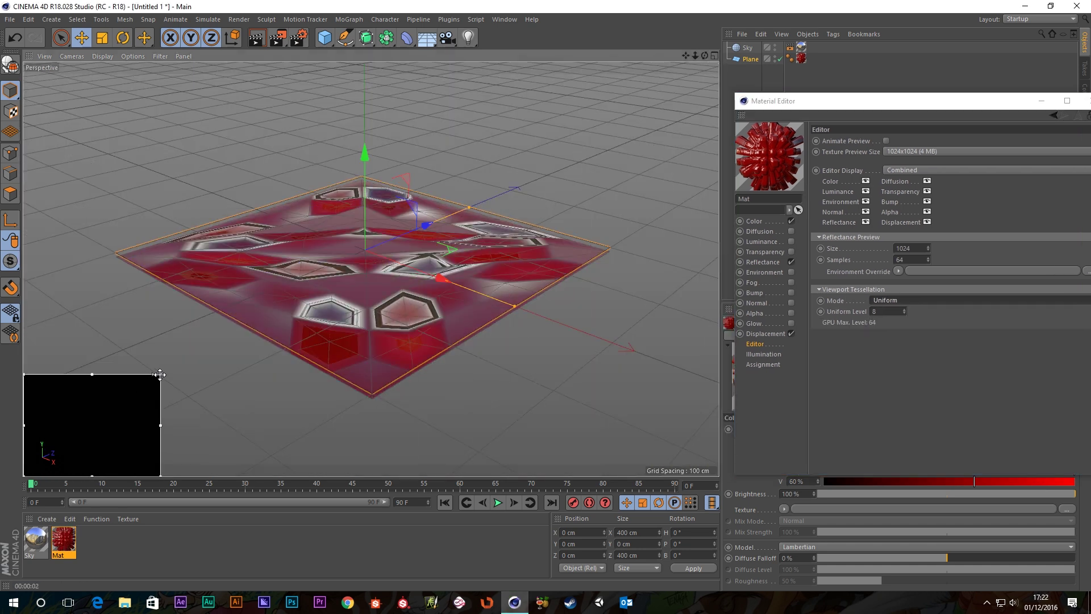
{"action": "scroll", "coordinate": [322, 278], "scroll_direction": "up", "scroll_amount": 10}
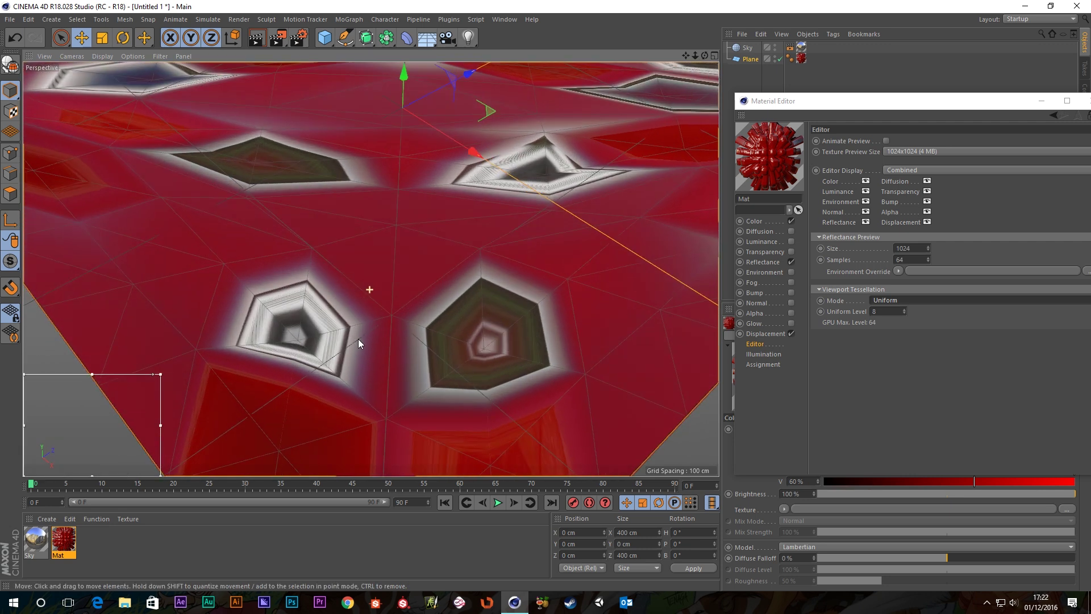
{"action": "scroll", "coordinate": [361, 284], "scroll_direction": "down", "scroll_amount": 12}
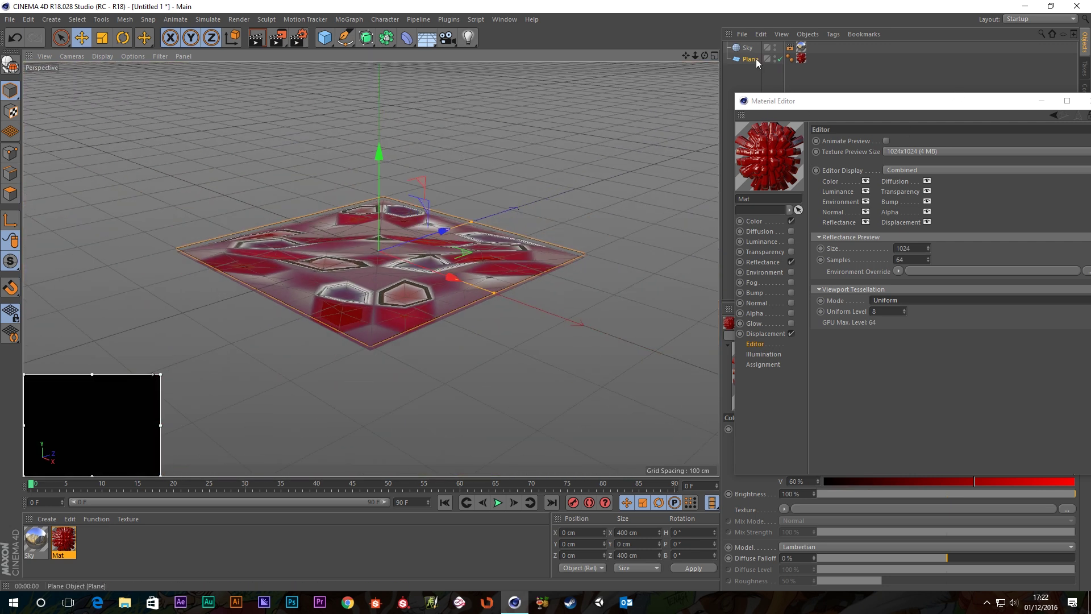
Set the plane's Width Segments and Height Segments to 50
{"action": "left_click", "coordinate": [756, 59]}
{"action": "left_click_drag", "start_coordinate": [826, 100], "coordinate": [428, 67]}
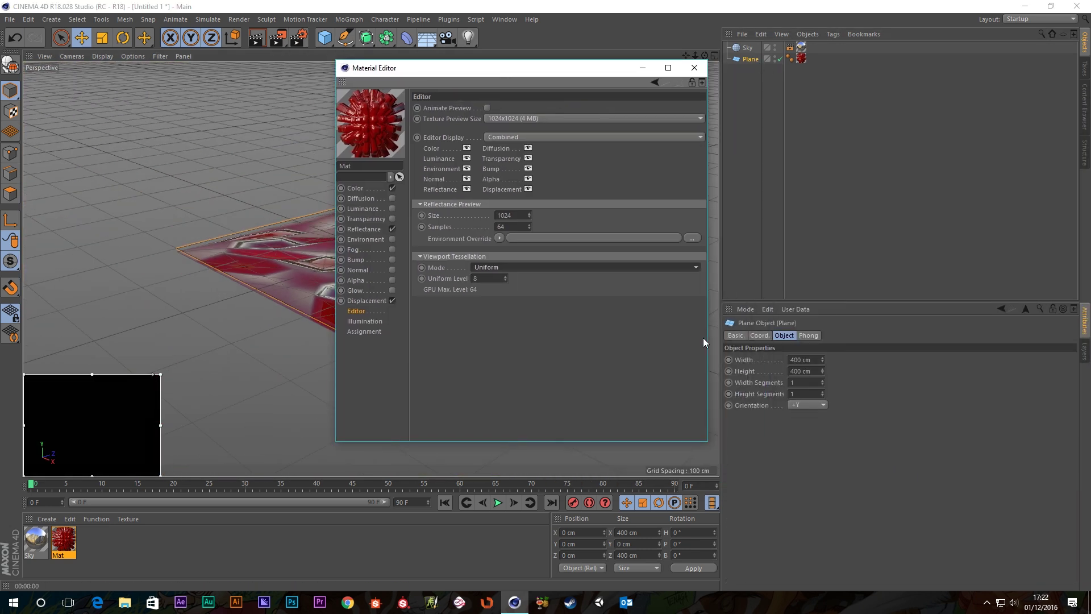
{"action": "left_click", "coordinate": [804, 382]}
{"action": "type", "text": "50"}
{"action": "key", "text": "Tab"}
{"action": "type", "text": "50"}
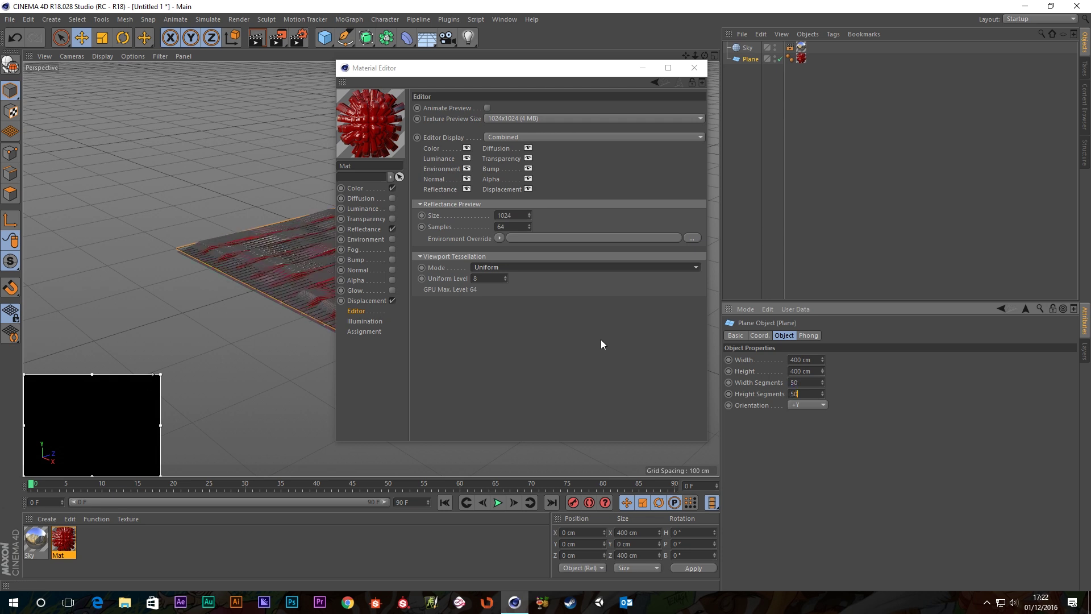
{"action": "key", "text": "Return"}
Examine the displaced tiles on the tessellated plane up close, from a low angle and from farther away
{"action": "left_click_drag", "start_coordinate": [502, 67], "coordinate": [812, 80]}
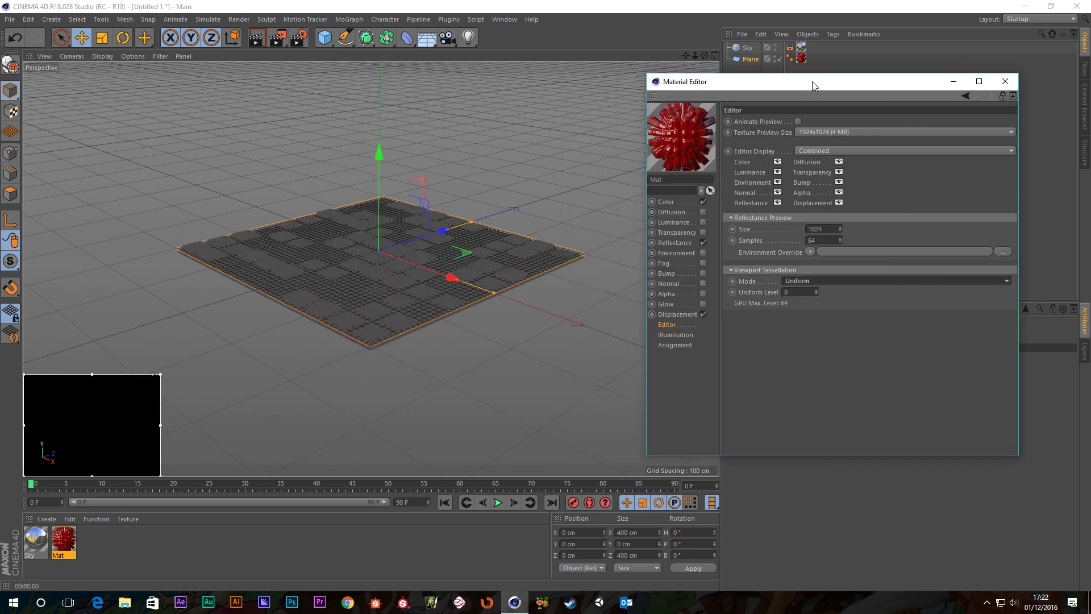
{"action": "scroll", "coordinate": [373, 313], "scroll_direction": "up", "scroll_amount": 3}
{"action": "scroll", "coordinate": [373, 296], "scroll_direction": "up", "scroll_amount": 8}
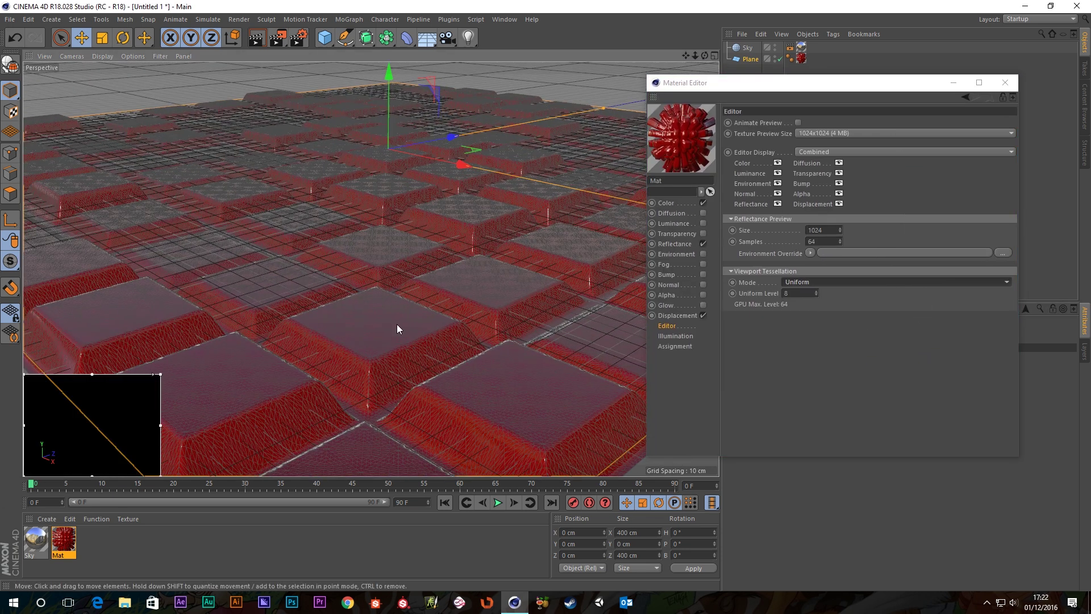
{"action": "scroll", "coordinate": [403, 324], "scroll_direction": "down", "scroll_amount": 10}
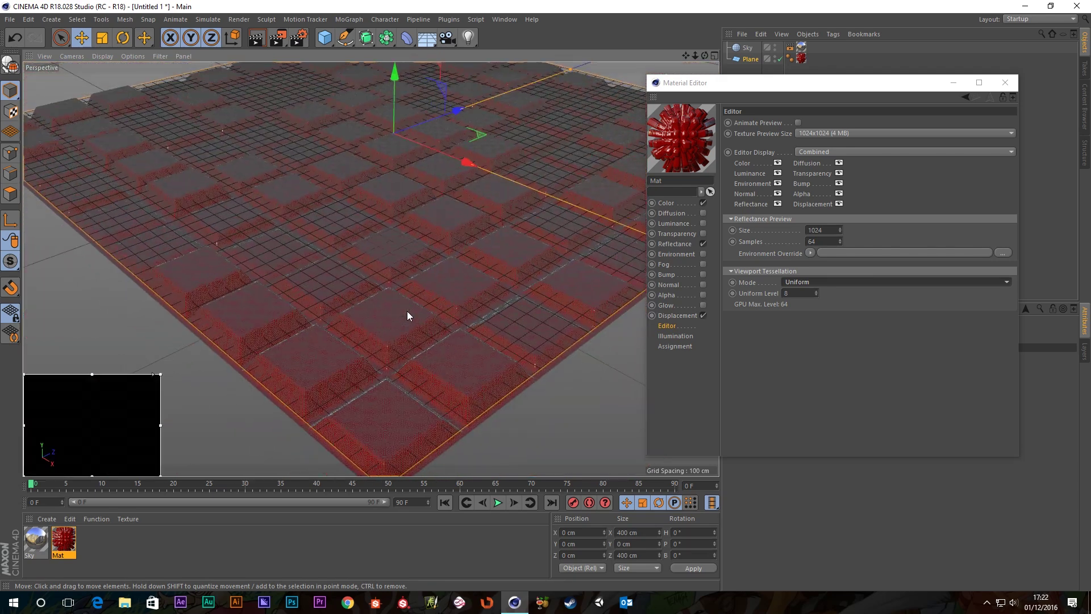
{"action": "scroll", "coordinate": [407, 309], "scroll_direction": "up", "scroll_amount": 3}
{"action": "left_click_drag", "start_coordinate": [407, 308], "coordinate": [422, 244], "text": "alt"}
{"action": "scroll", "coordinate": [420, 256], "scroll_direction": "up", "scroll_amount": 10}
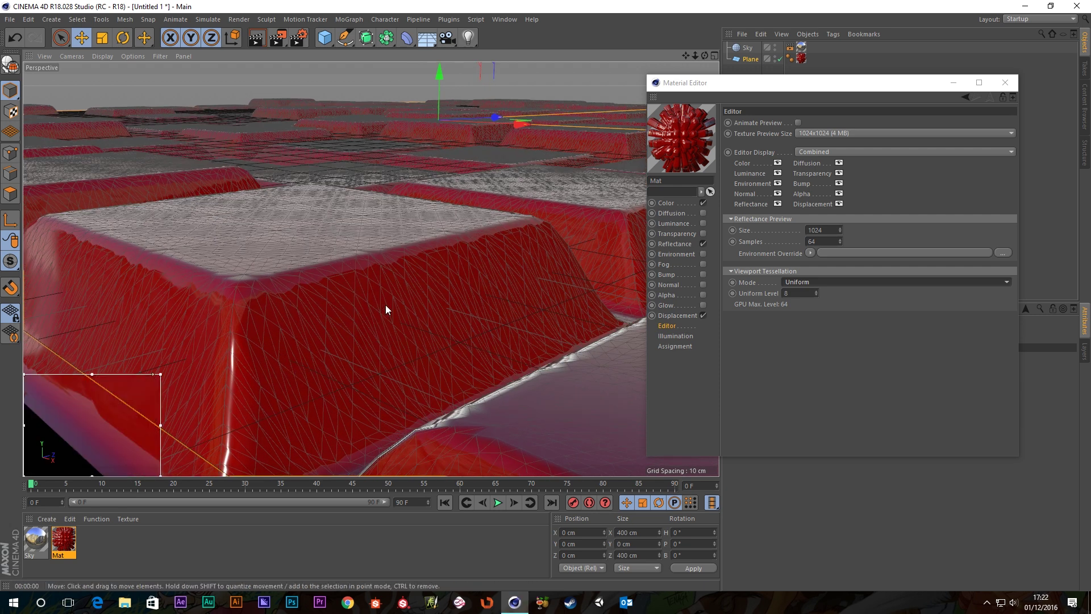
{"action": "scroll", "coordinate": [386, 309], "scroll_direction": "down", "scroll_amount": 8}
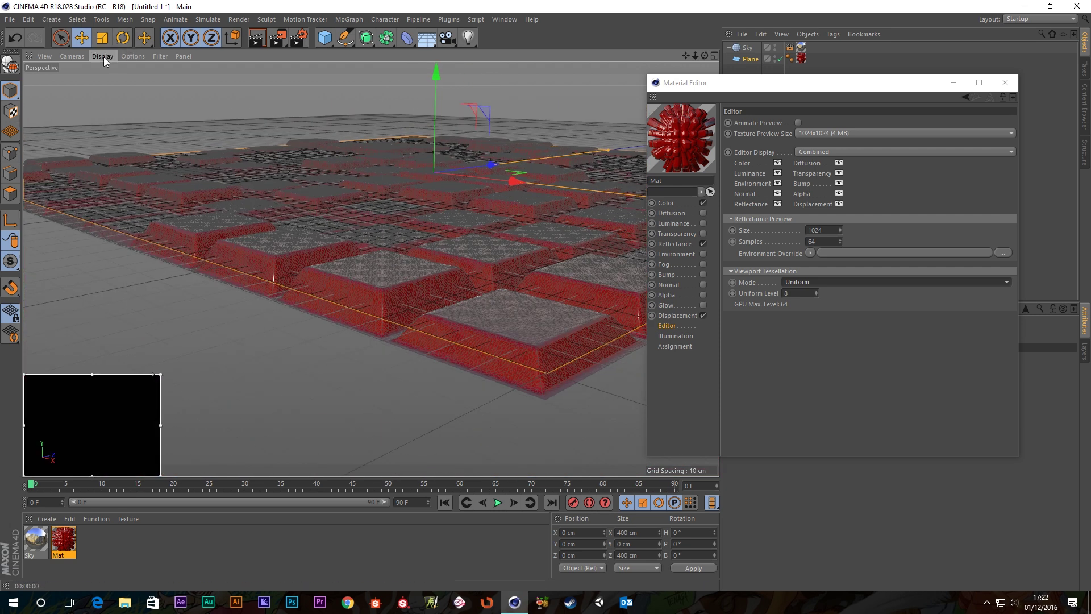
Display the viewport in plain Gouraud Shading and inspect the displaced tiles from several angles
{"action": "left_click", "coordinate": [104, 57]}
{"action": "left_click", "coordinate": [117, 76]}
{"action": "scroll", "coordinate": [401, 287], "scroll_direction": "up", "scroll_amount": 4}
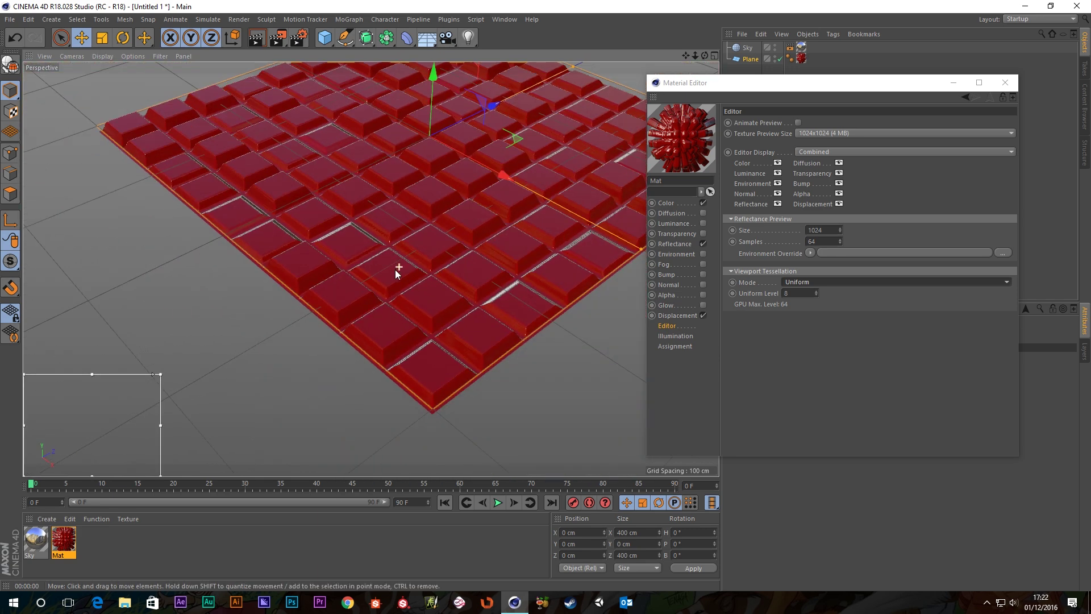
{"action": "scroll", "coordinate": [415, 198], "scroll_direction": "down", "scroll_amount": 5}
{"action": "left_click_drag", "start_coordinate": [414, 197], "coordinate": [267, 232], "text": "alt"}
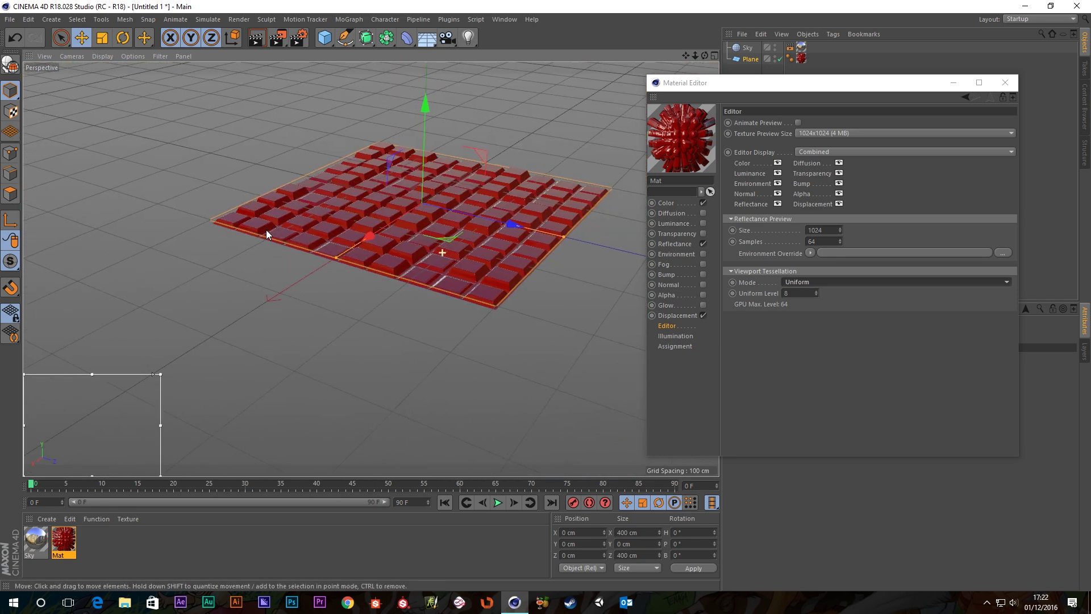
{"action": "scroll", "coordinate": [353, 210], "scroll_direction": "up", "scroll_amount": 10}
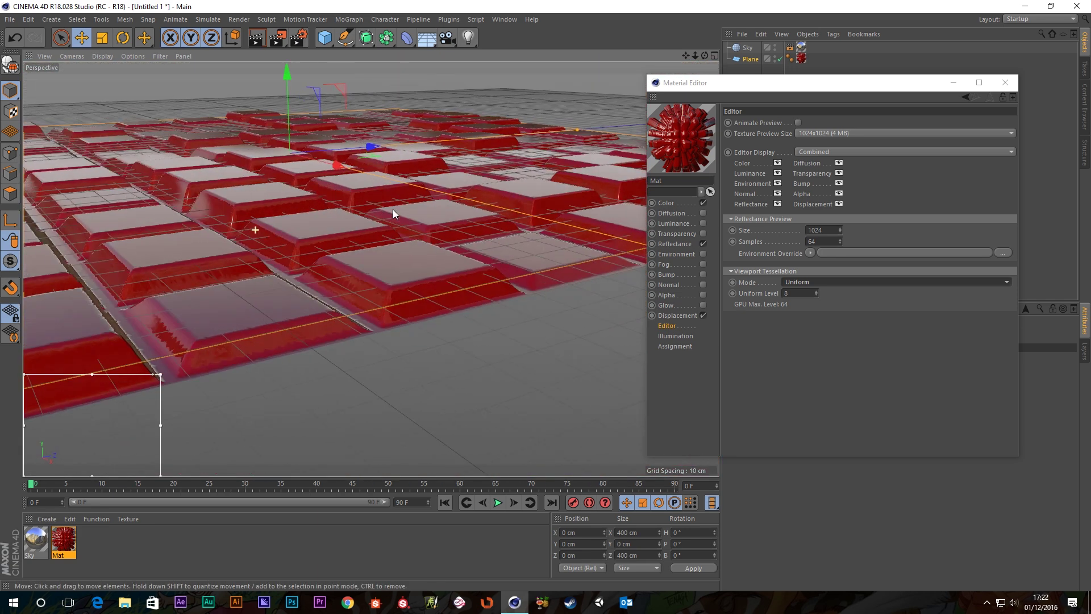
{"action": "left_click_drag", "start_coordinate": [393, 214], "coordinate": [437, 227], "text": "alt"}
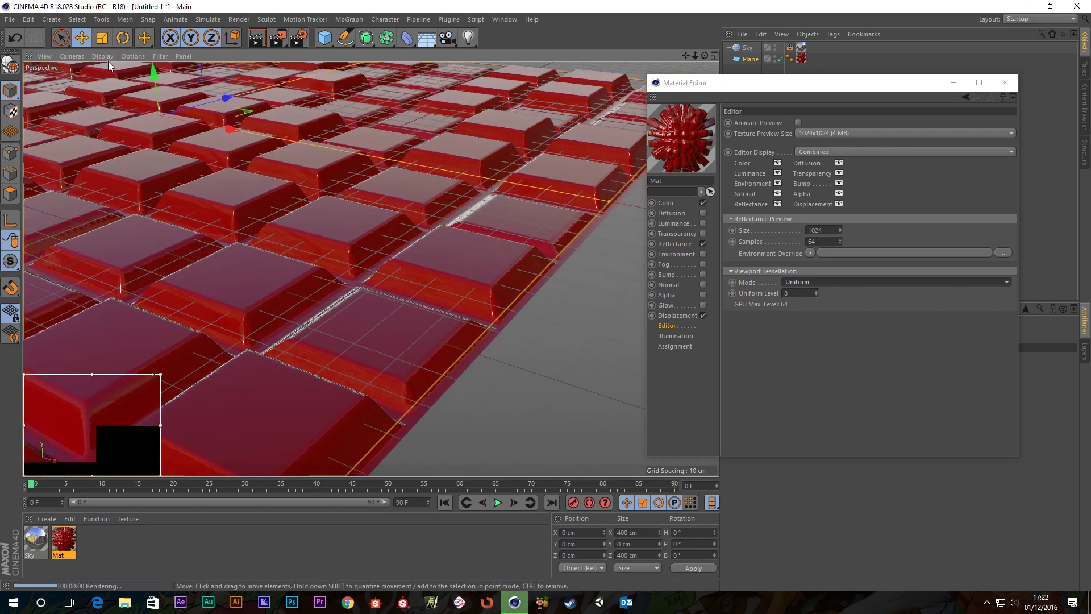
Show the viewport in Gouraud Shading (Lines) and inspect the tessellated mesh on a single tile
{"action": "left_click", "coordinate": [104, 56]}
{"action": "left_click", "coordinate": [117, 84]}
{"action": "scroll", "coordinate": [238, 319], "scroll_direction": "up", "scroll_amount": 5}
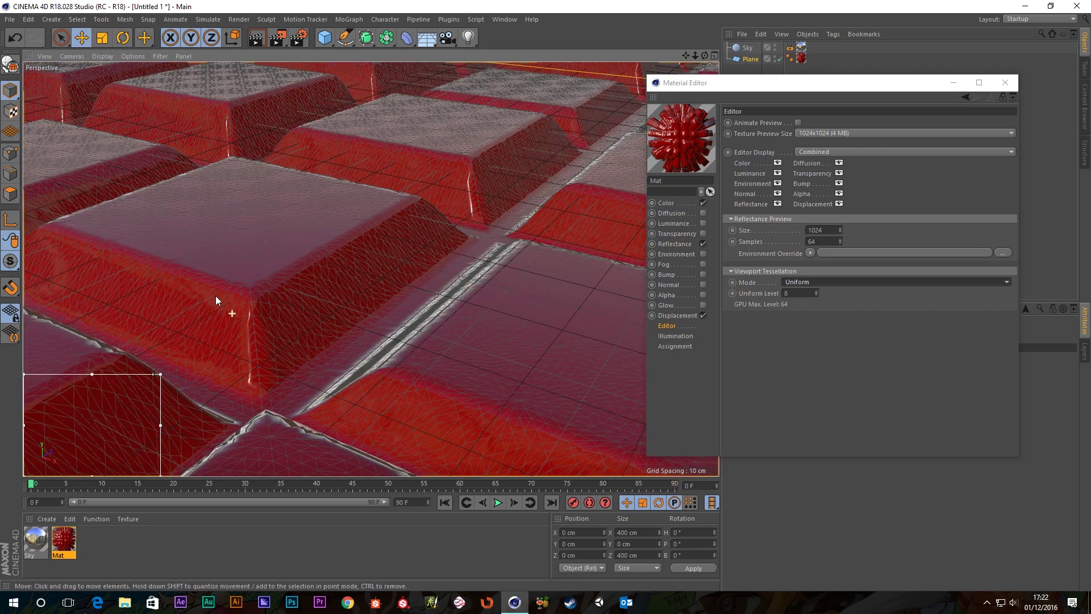
{"action": "scroll", "coordinate": [216, 300], "scroll_direction": "up", "scroll_amount": 5}
{"action": "left_click_drag", "start_coordinate": [251, 322], "coordinate": [232, 346], "text": "alt"}
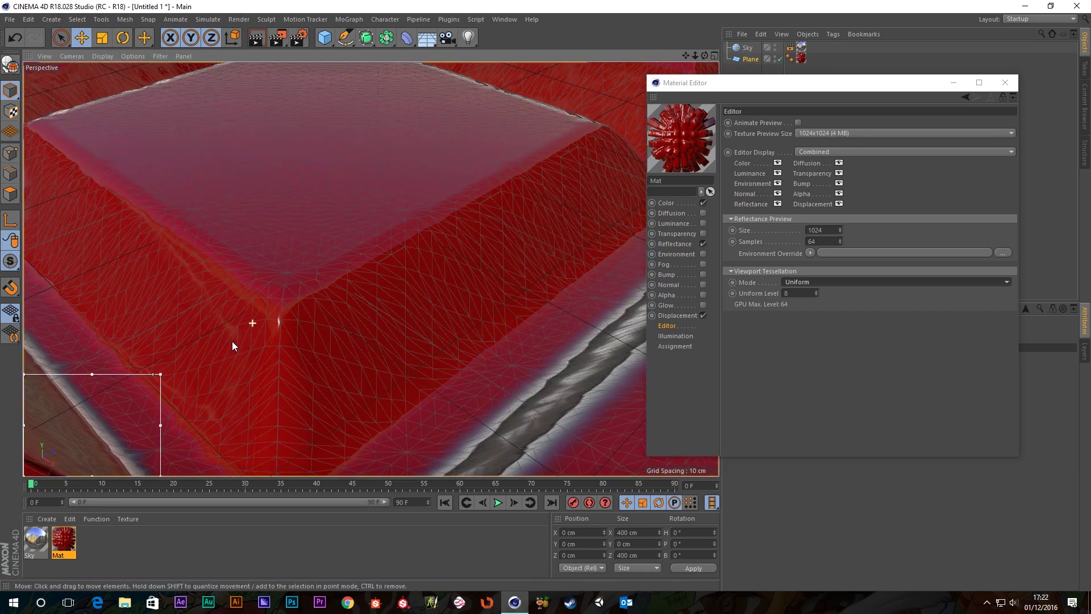
{"action": "scroll", "coordinate": [238, 346], "scroll_direction": "down", "scroll_amount": 10}
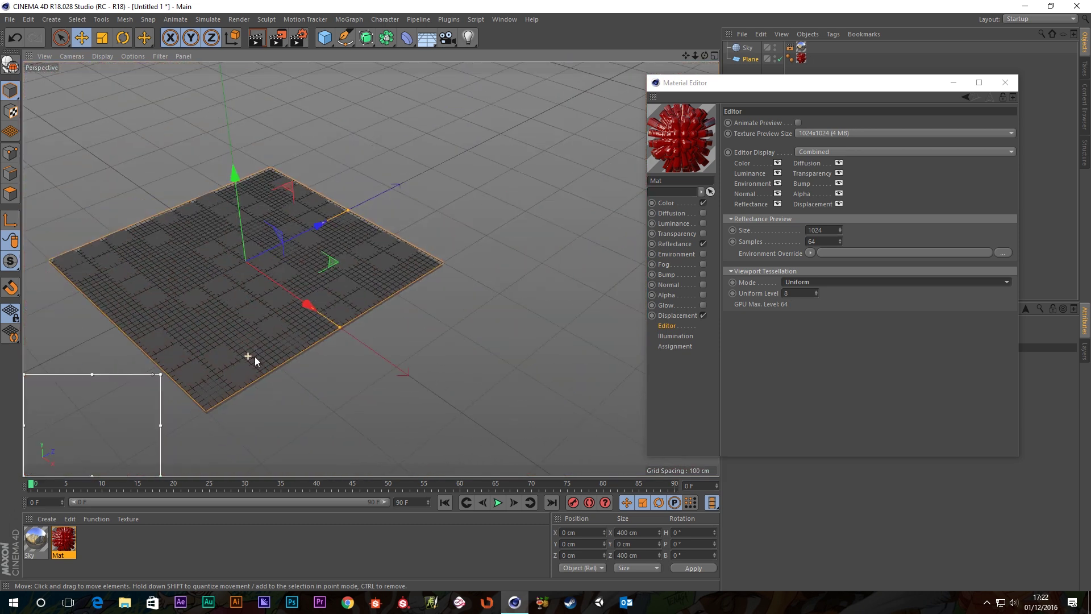
Turn off the material's Displacement channel, re-enable Bump, and close the material editor
{"action": "left_click", "coordinate": [703, 315]}
{"action": "left_click", "coordinate": [704, 274]}
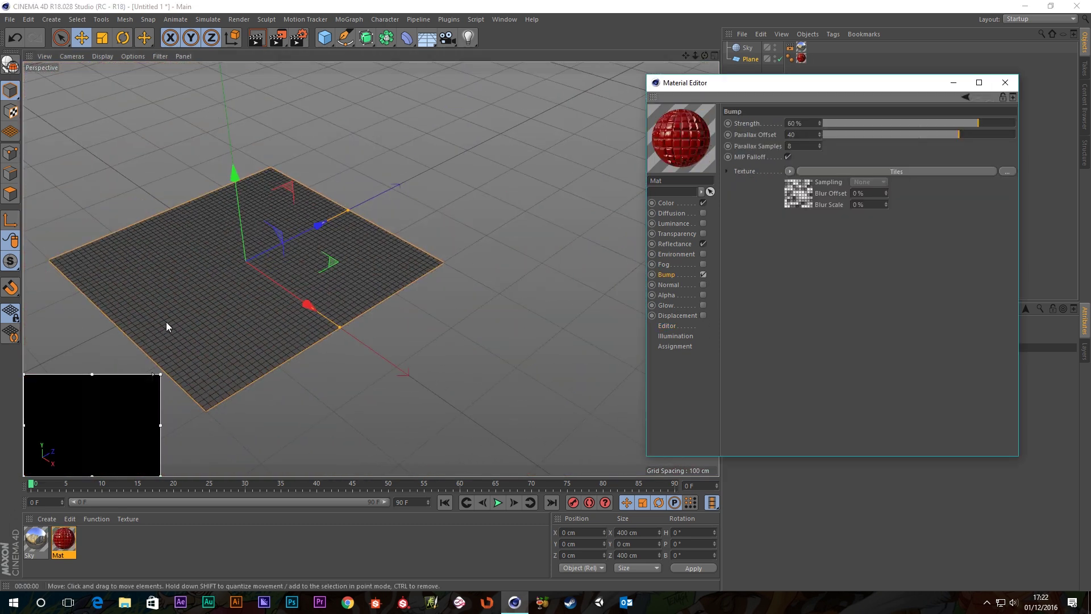
{"action": "scroll", "coordinate": [151, 280], "scroll_direction": "up", "scroll_amount": 5}
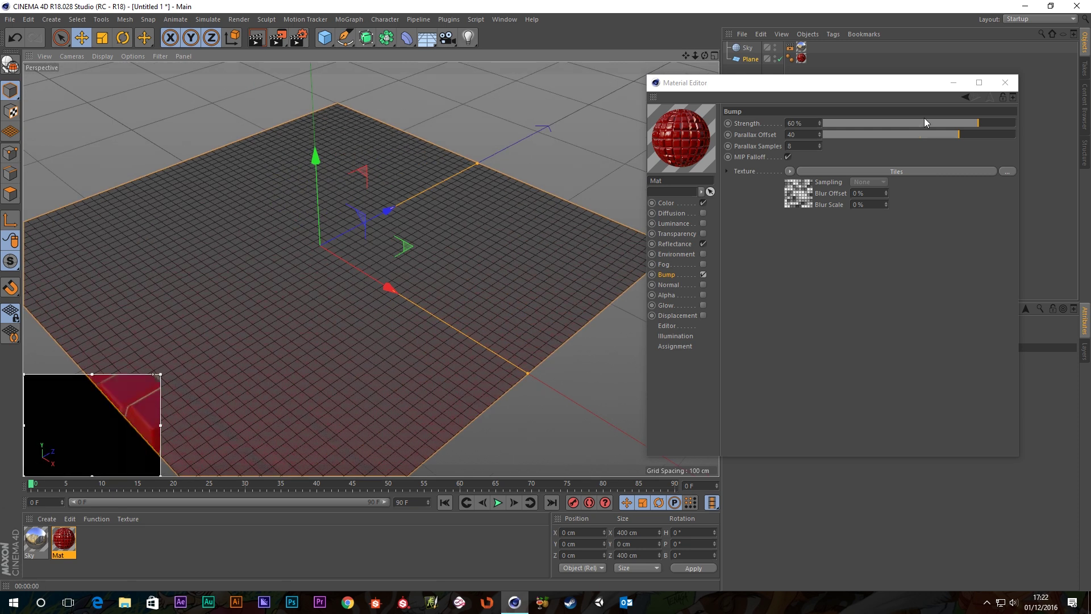
{"action": "left_click", "coordinate": [1003, 83]}
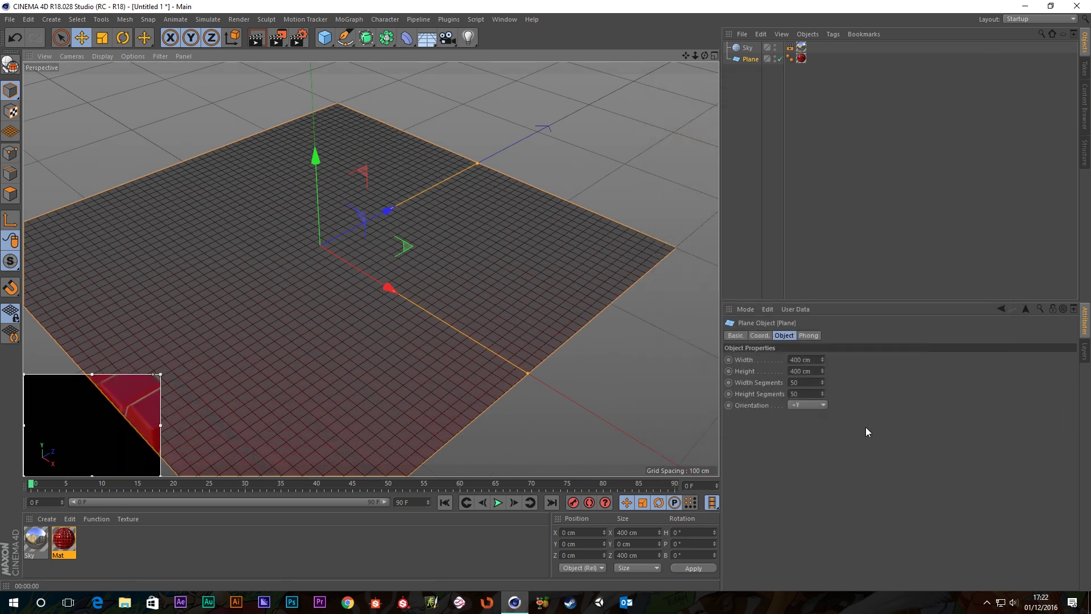
Set the plane's Width Segments and Height Segments to 1
{"action": "double_click", "coordinate": [804, 382]}
{"action": "type", "text": "1"}
{"action": "key", "text": "Tab"}
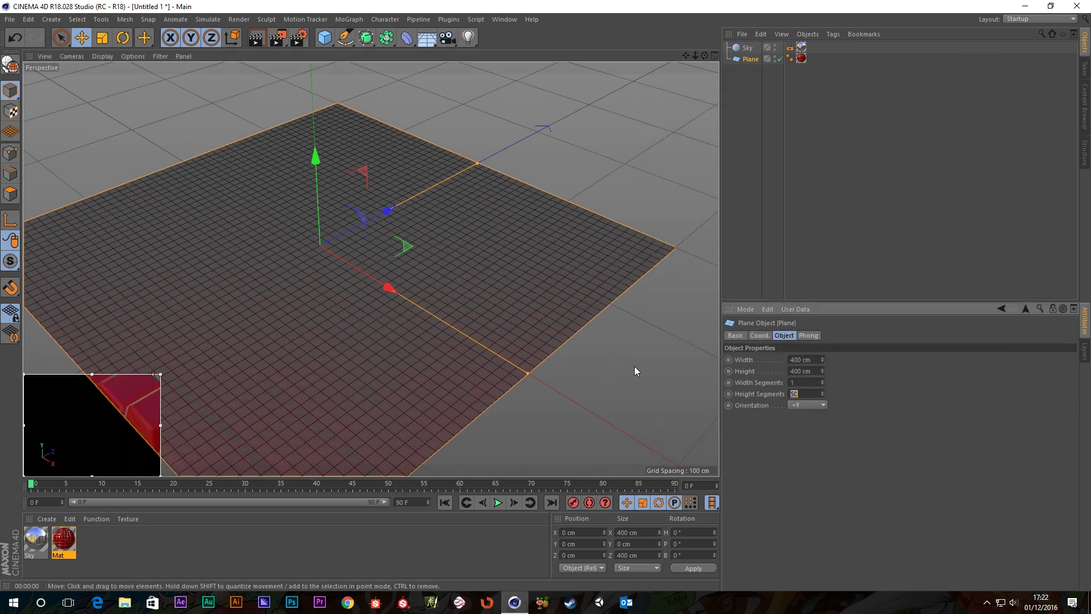
{"action": "type", "text": "1"}
{"action": "key", "text": "Return"}
{"action": "left_click_drag", "start_coordinate": [431, 385], "coordinate": [363, 329], "text": "alt"}
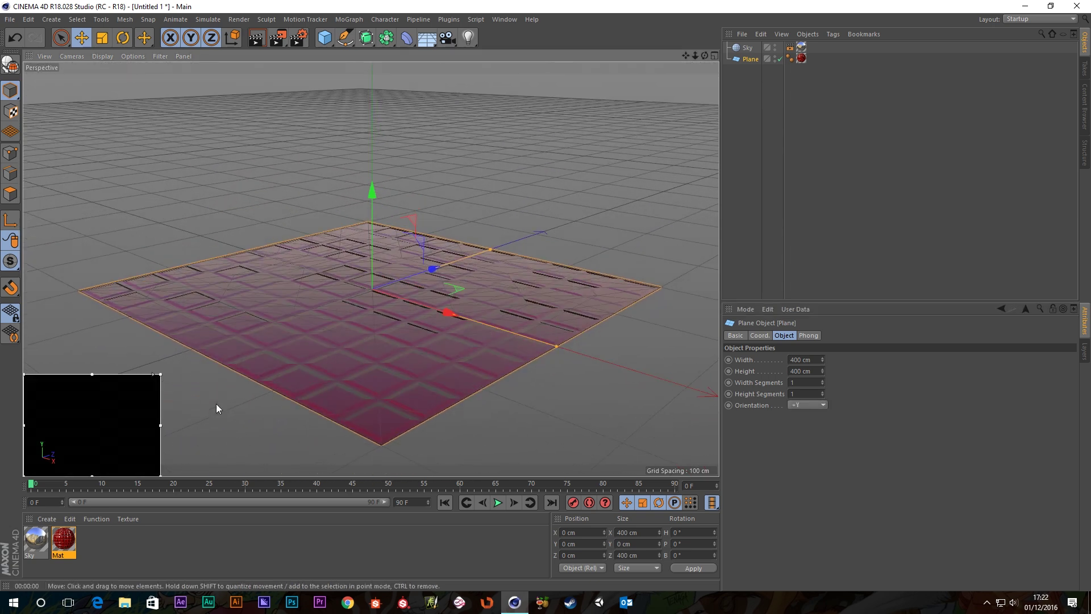
Switch the viewport to Gouraud Shading and enlarge the interactive render region to fill the whole view
{"action": "double_click", "coordinate": [64, 542]}
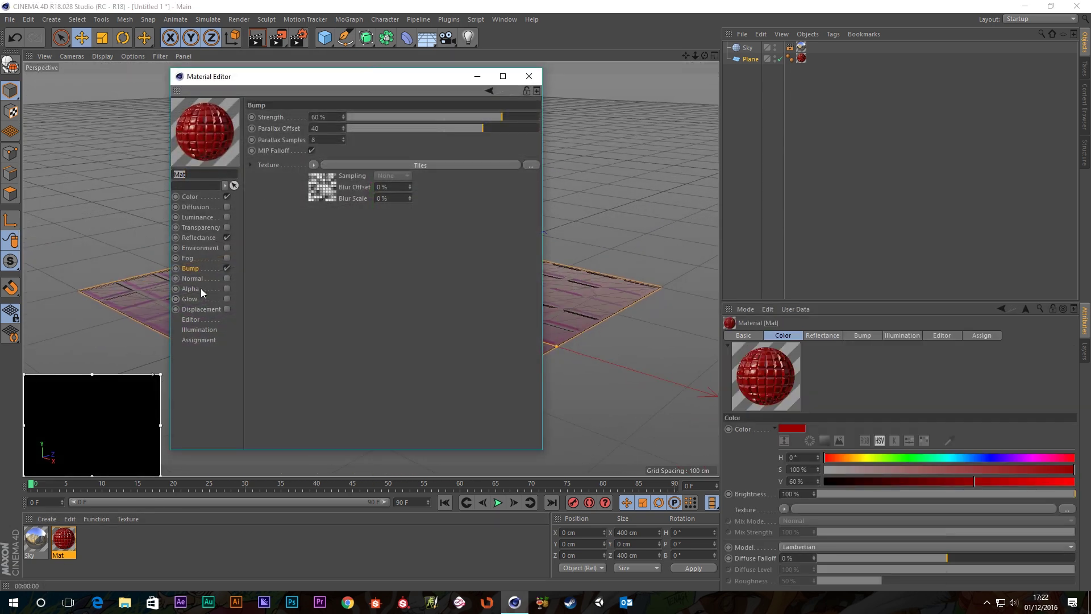
{"action": "left_click", "coordinate": [103, 56]}
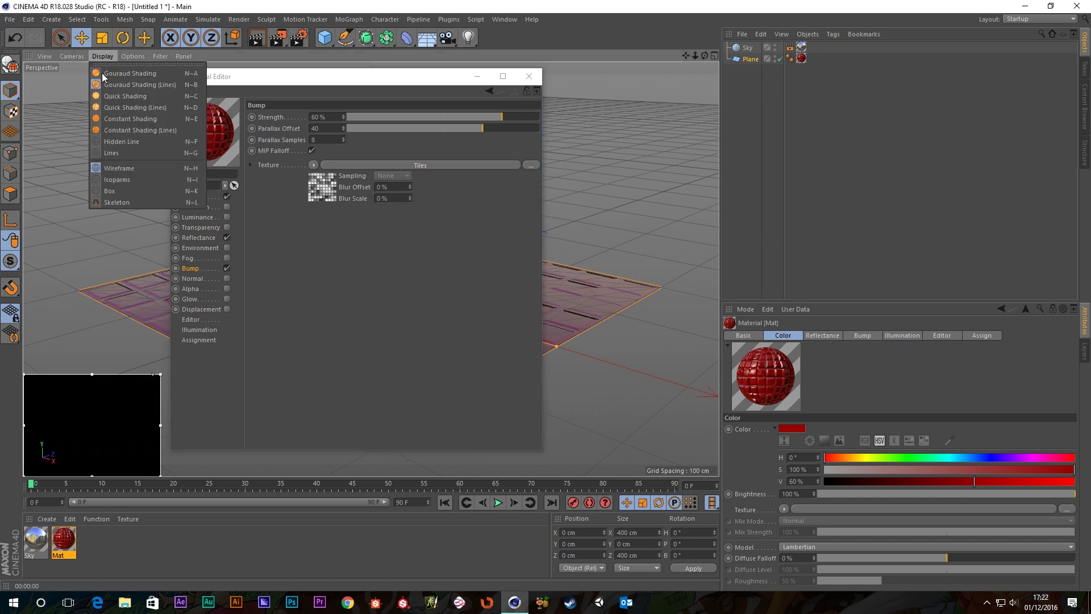
{"action": "left_click", "coordinate": [112, 74]}
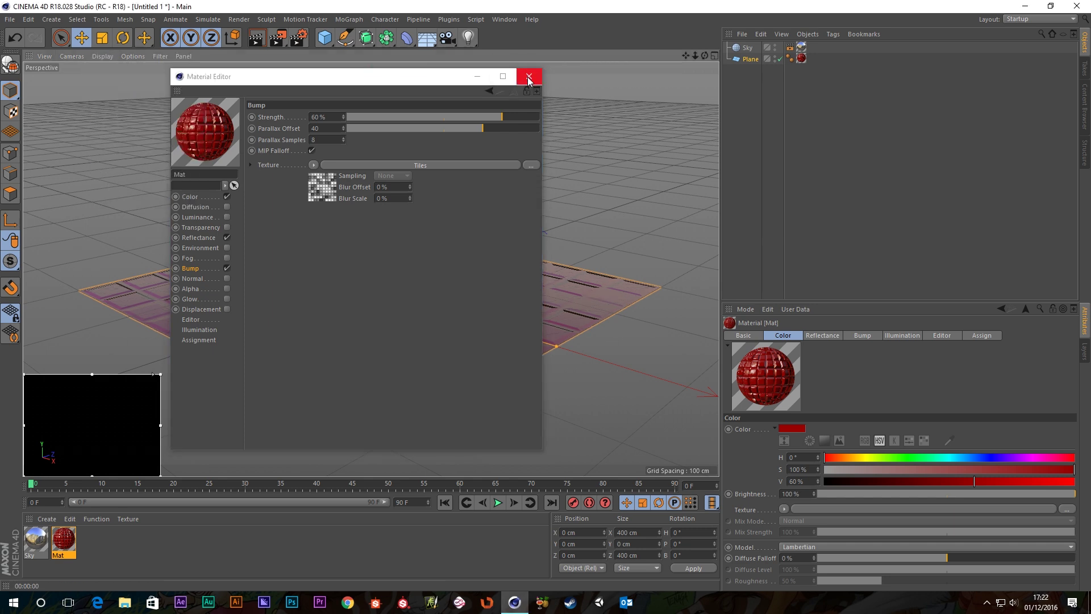
{"action": "left_click", "coordinate": [528, 80]}
{"action": "left_click_drag", "start_coordinate": [161, 374], "coordinate": [768, 63]}
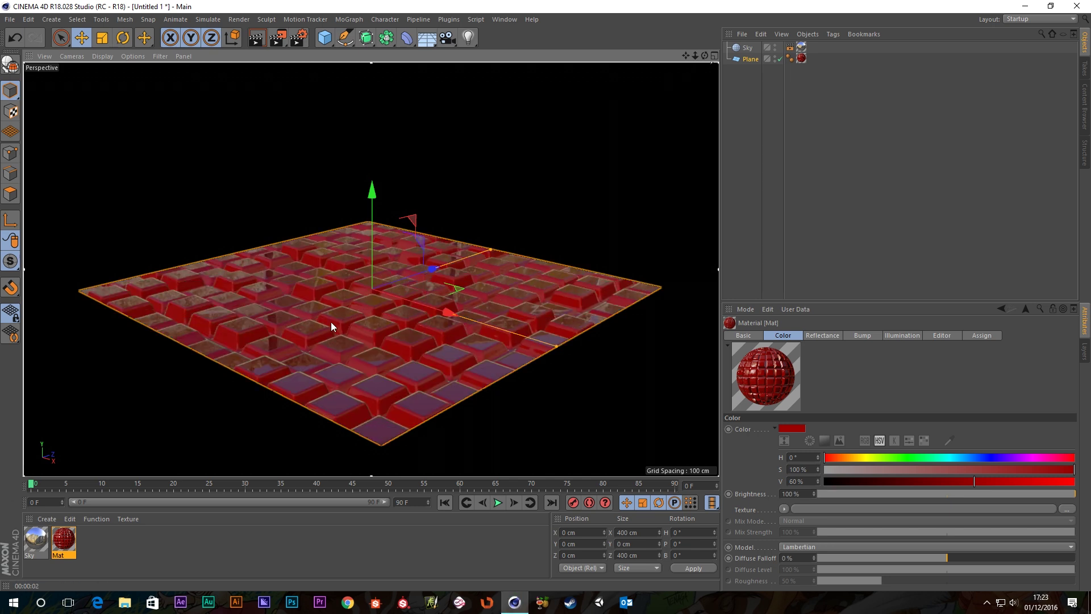
Turn off the interactive render, reframe the whole plane, and render it interactively again
{"action": "key", "text": "alt+r"}
{"action": "left_click_drag", "start_coordinate": [356, 332], "coordinate": [375, 295], "text": "alt"}
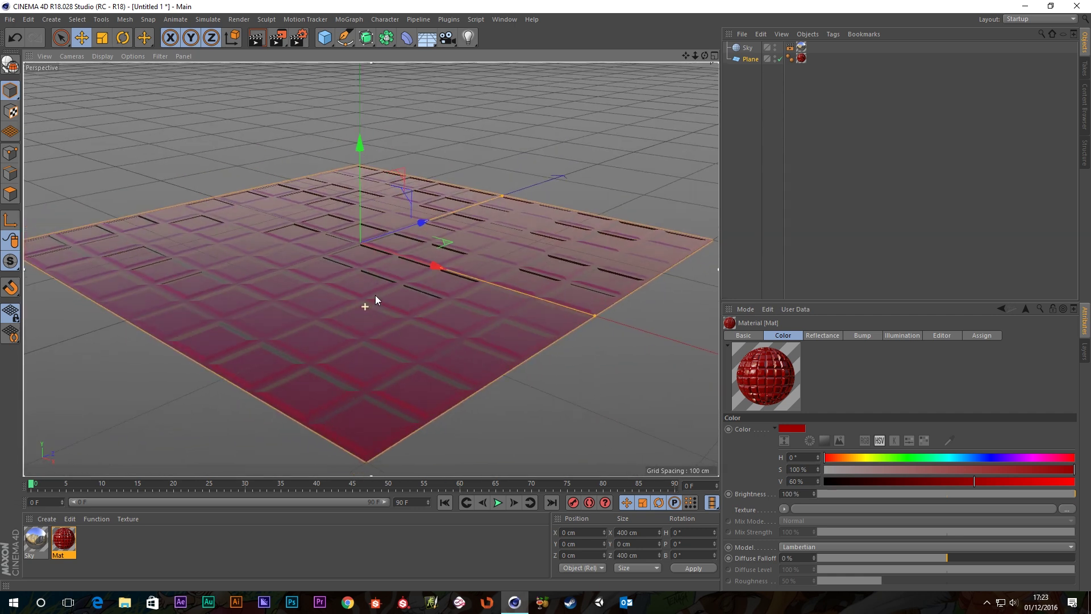
{"action": "scroll", "coordinate": [375, 295], "scroll_direction": "down", "scroll_amount": 5}
{"action": "key", "text": "alt+r"}
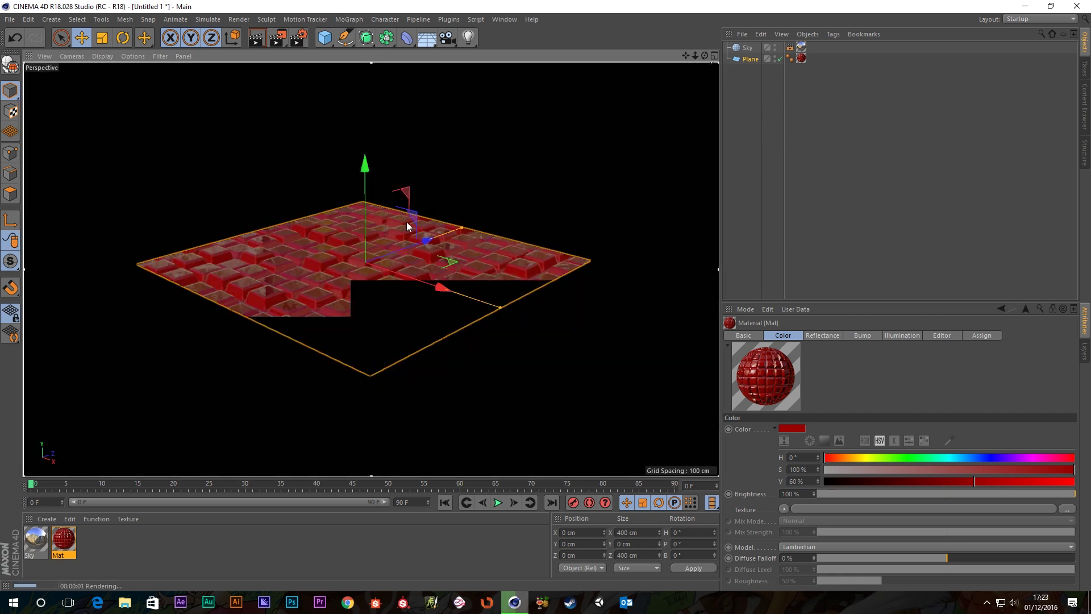
Add a sphere to the scene and delete the plane
{"action": "left_click", "coordinate": [325, 37]}
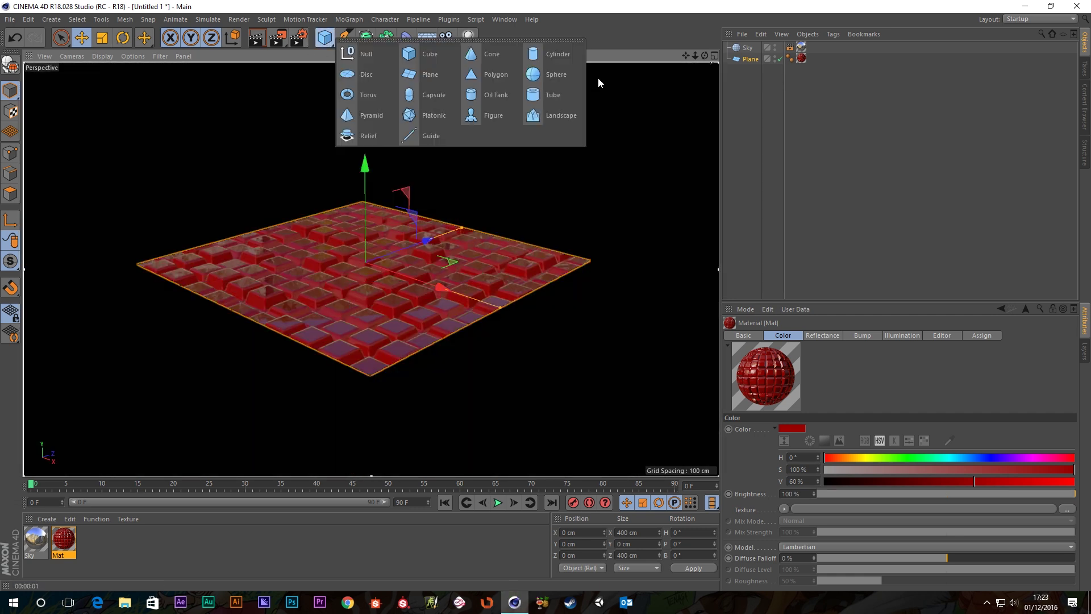
{"action": "left_click", "coordinate": [557, 74]}
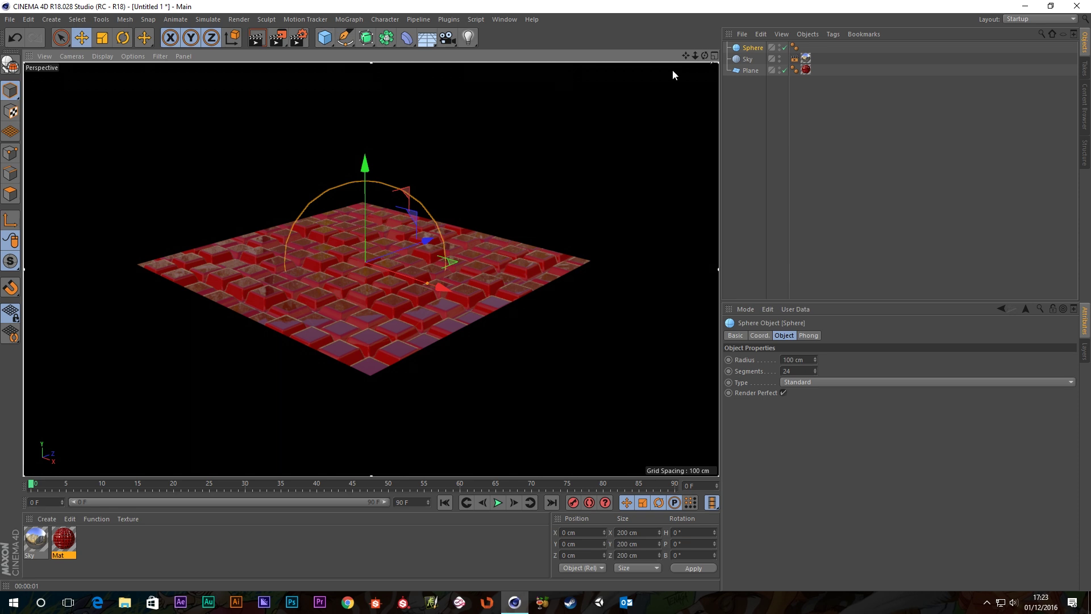
{"action": "left_click", "coordinate": [744, 70]}
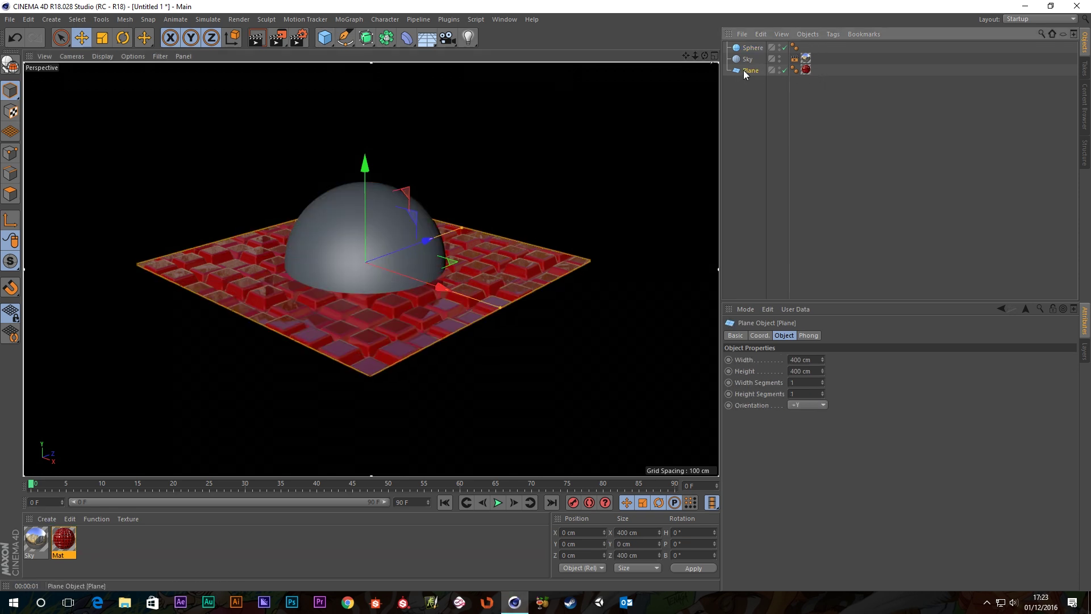
{"action": "key", "text": "Delete"}
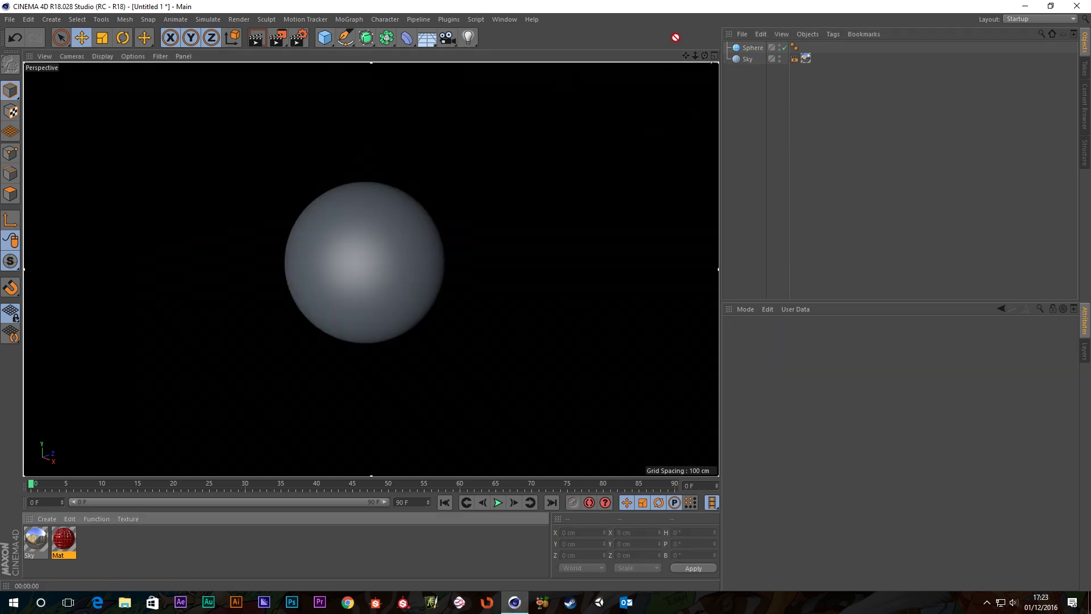
Apply the red tile material to the sphere and set the sphere's radius to 279 cm
{"action": "left_click_drag", "start_coordinate": [754, 50], "coordinate": [754, 50]}
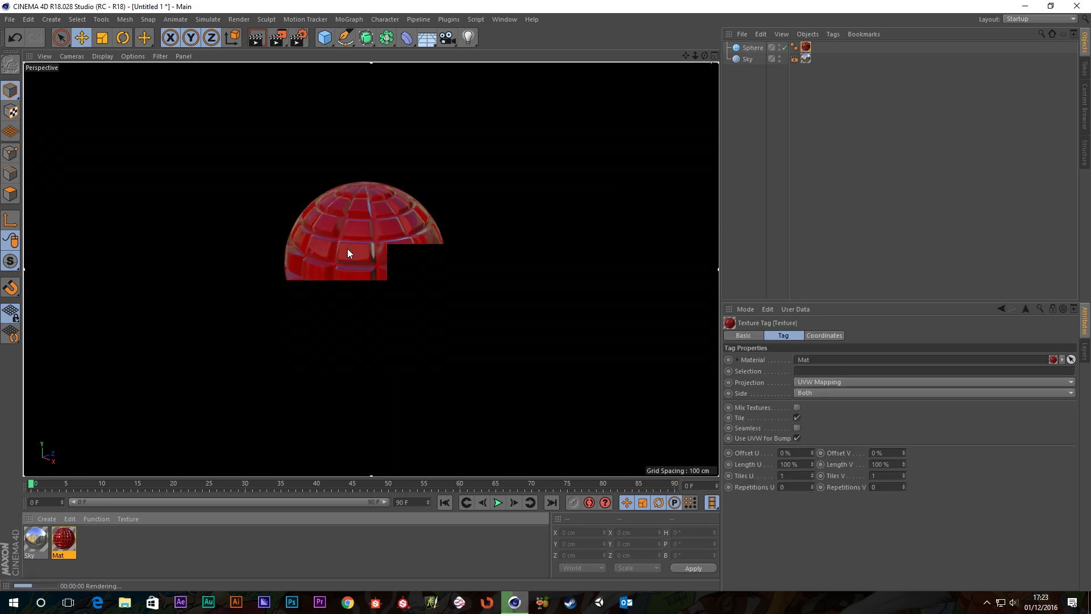
{"action": "key", "text": "ctrl+r"}
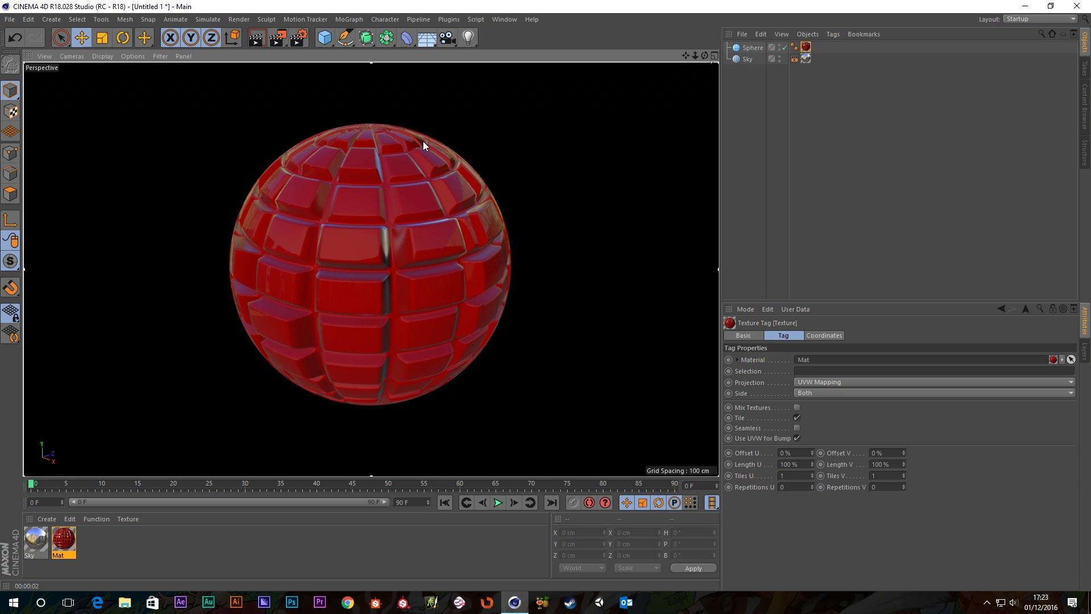
{"action": "left_click", "coordinate": [764, 50]}
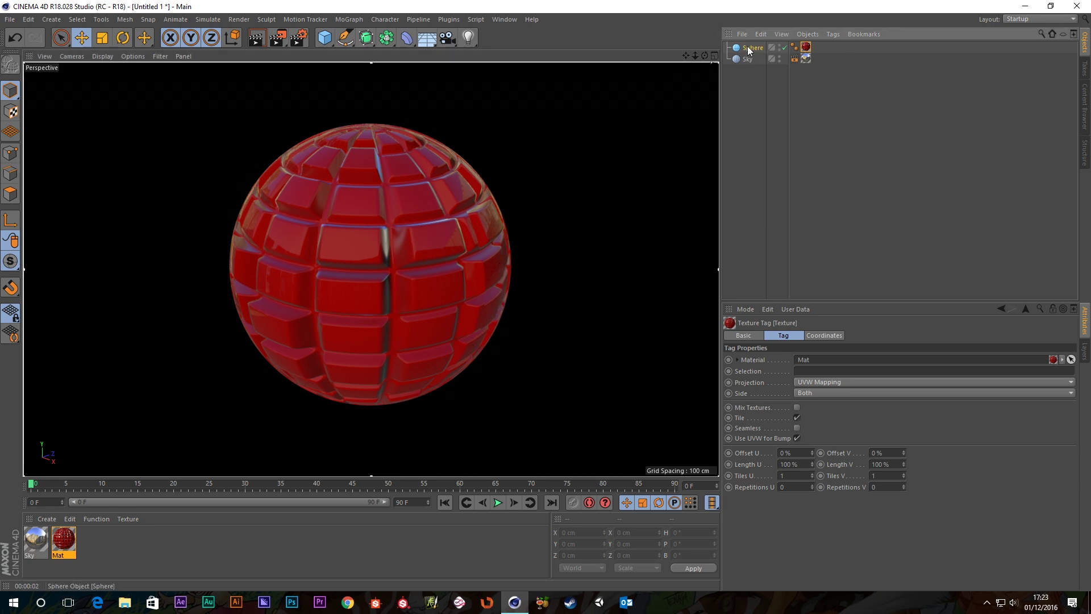
{"action": "left_click", "coordinate": [790, 359]}
{"action": "type", "text": "292"}
{"action": "key", "text": "Return"}
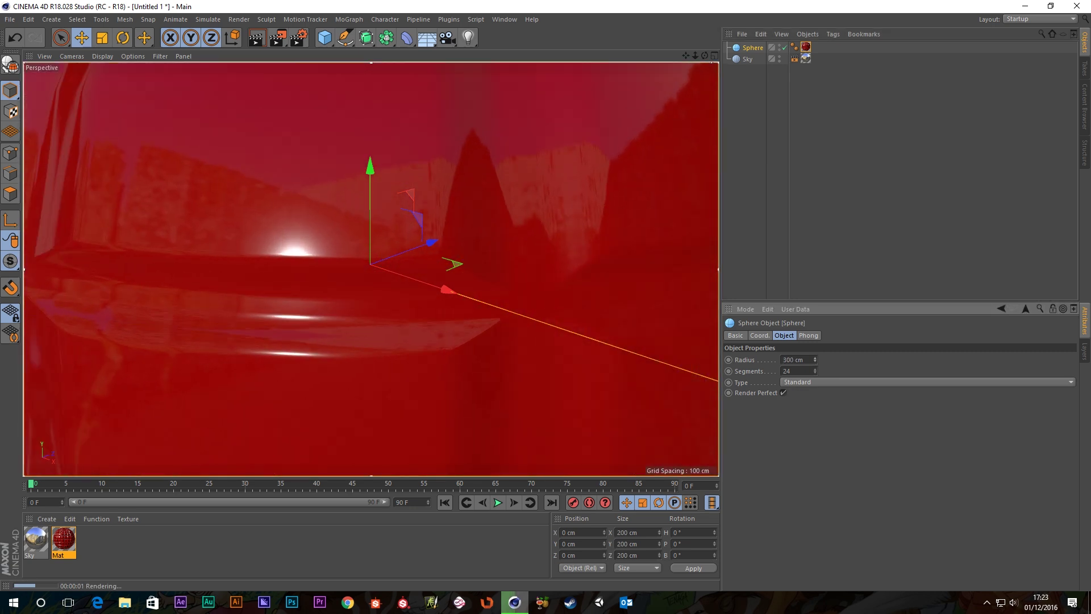
{"action": "type", "text": "279"}
{"action": "key", "text": "Return"}
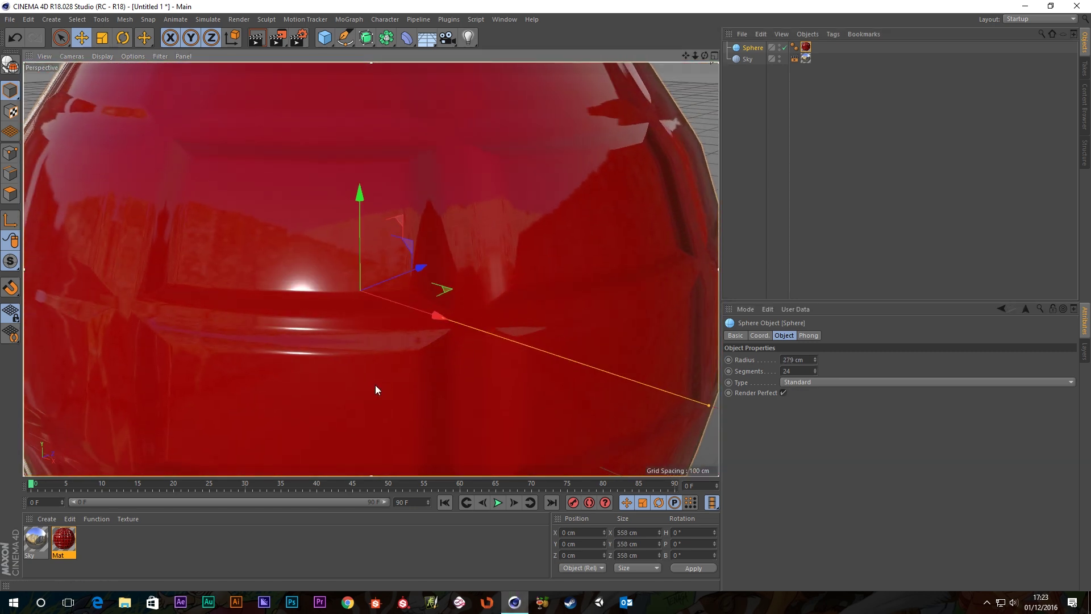
Render the enlarged sphere close up and again from farther back to examine its parallax relief
{"action": "key", "text": "ctrl+r"}
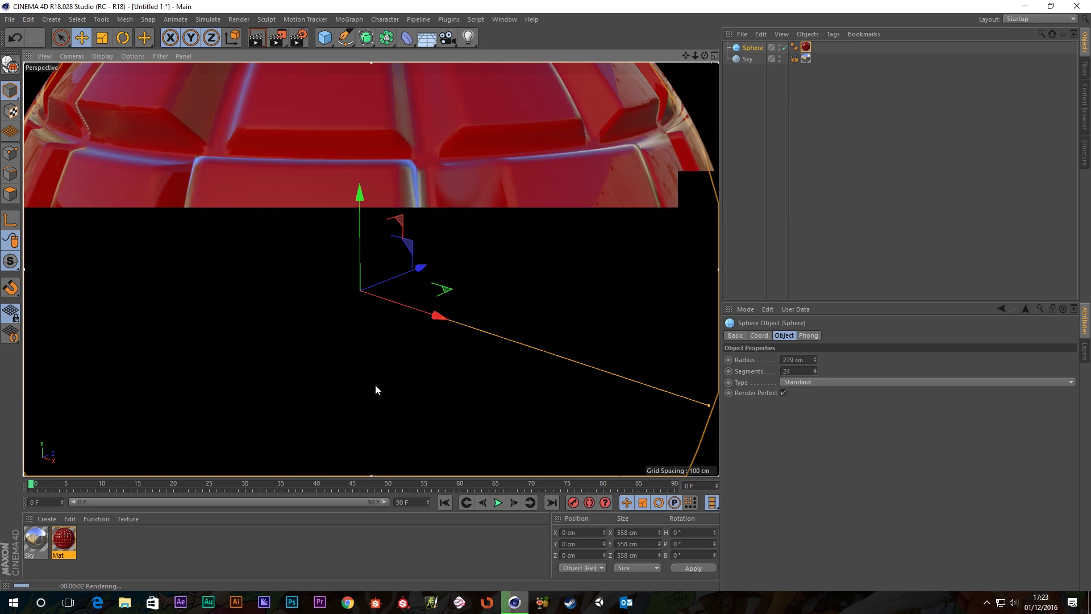
{"action": "key", "text": "ctrl+r"}
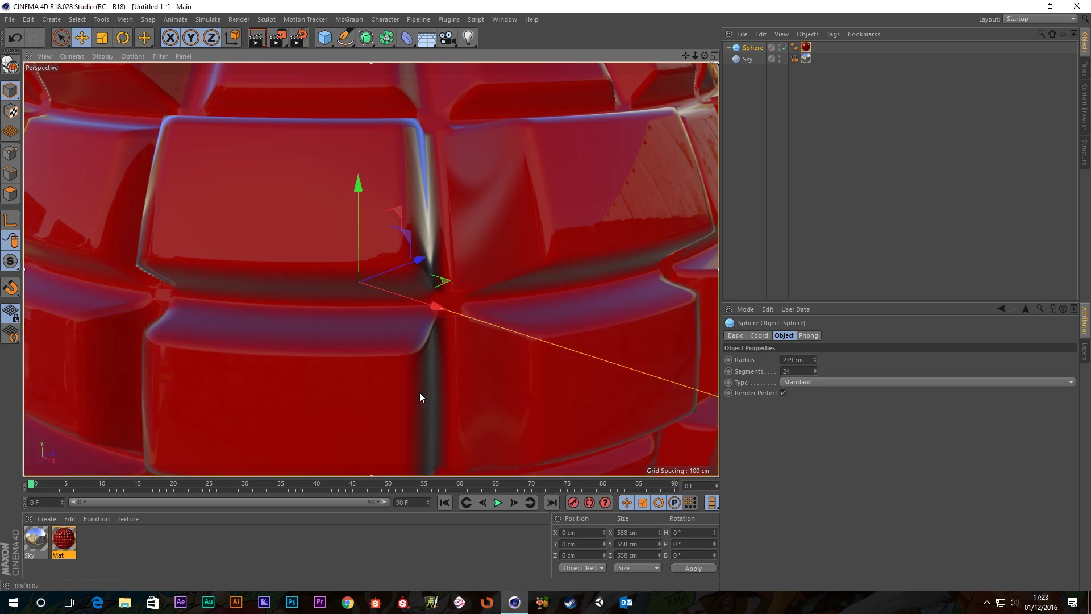
{"action": "scroll", "coordinate": [419, 392], "scroll_direction": "down", "scroll_amount": 5}
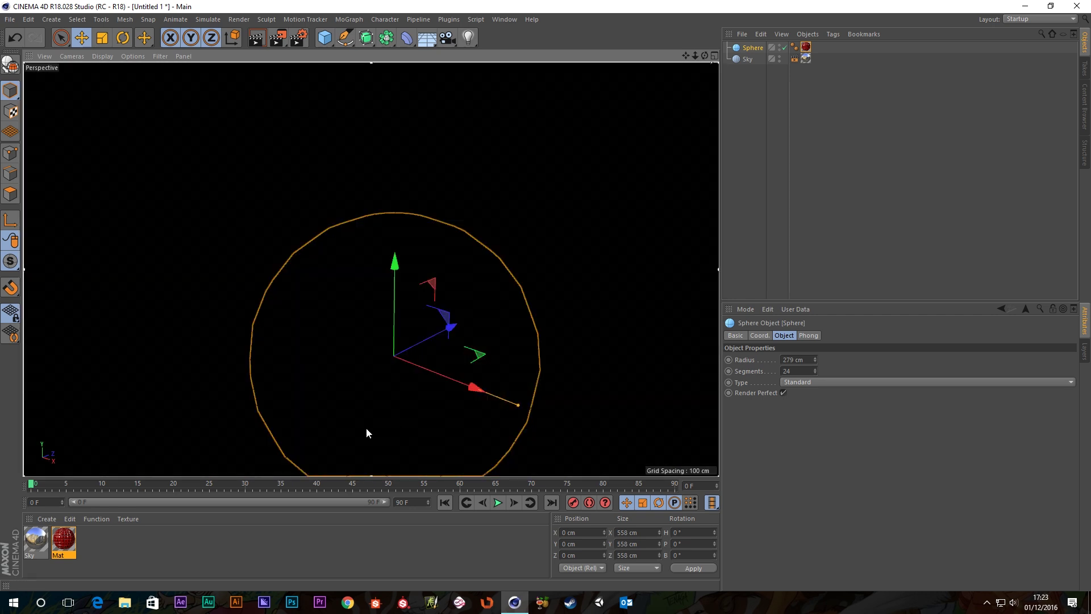
{"action": "key", "text": "ctrl+r"}
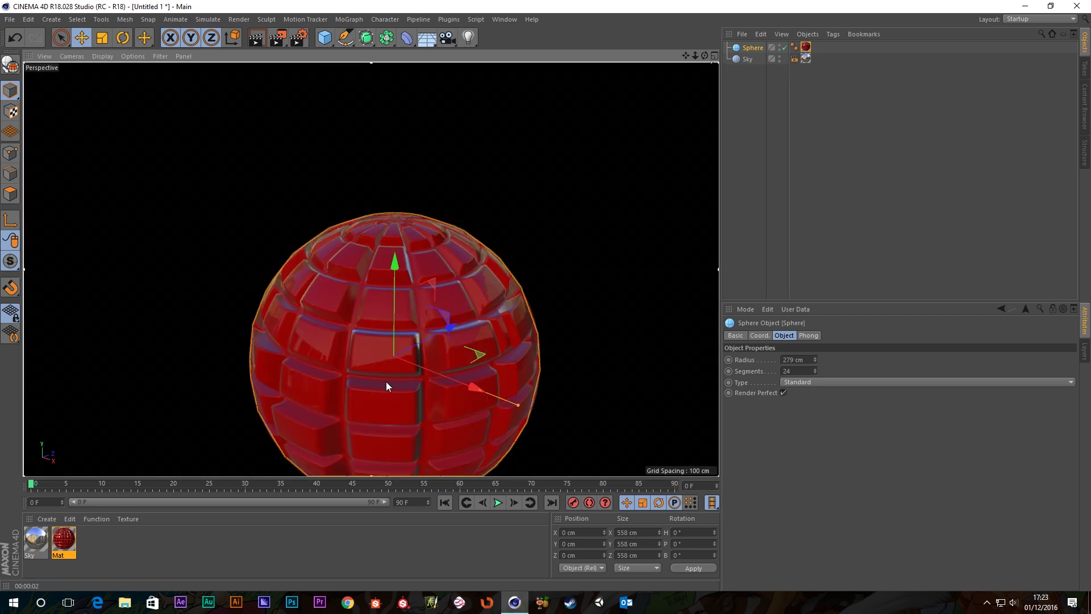
{"action": "left_click_drag", "start_coordinate": [398, 400], "coordinate": [376, 319], "text": "alt"}
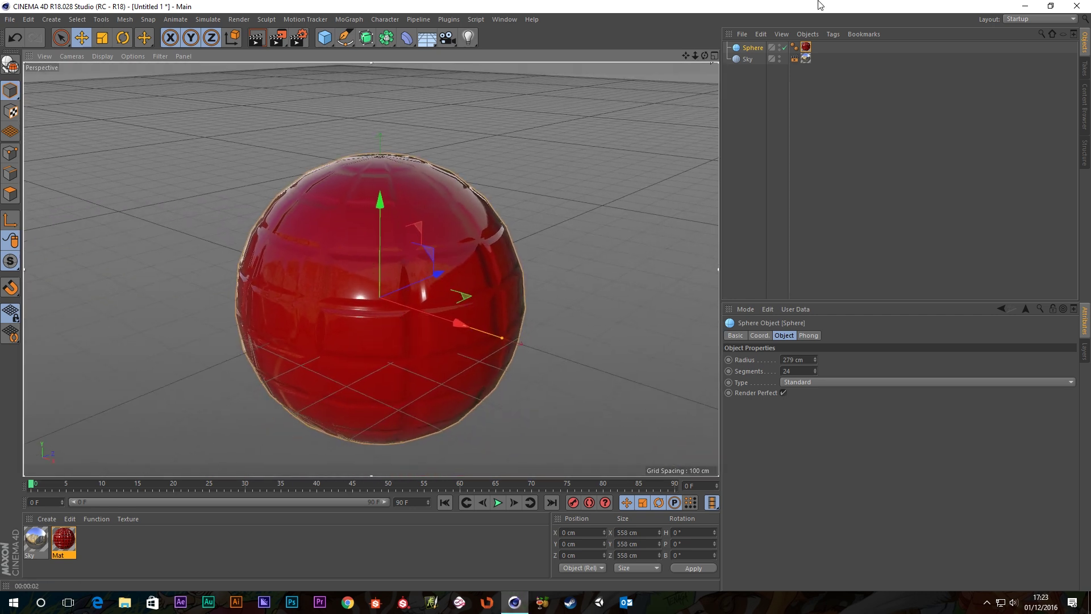
{"action": "key", "text": "ctrl+r"}
Replace the sphere with a cube carrying the red tile material and render it
{"action": "key", "text": "Delete"}
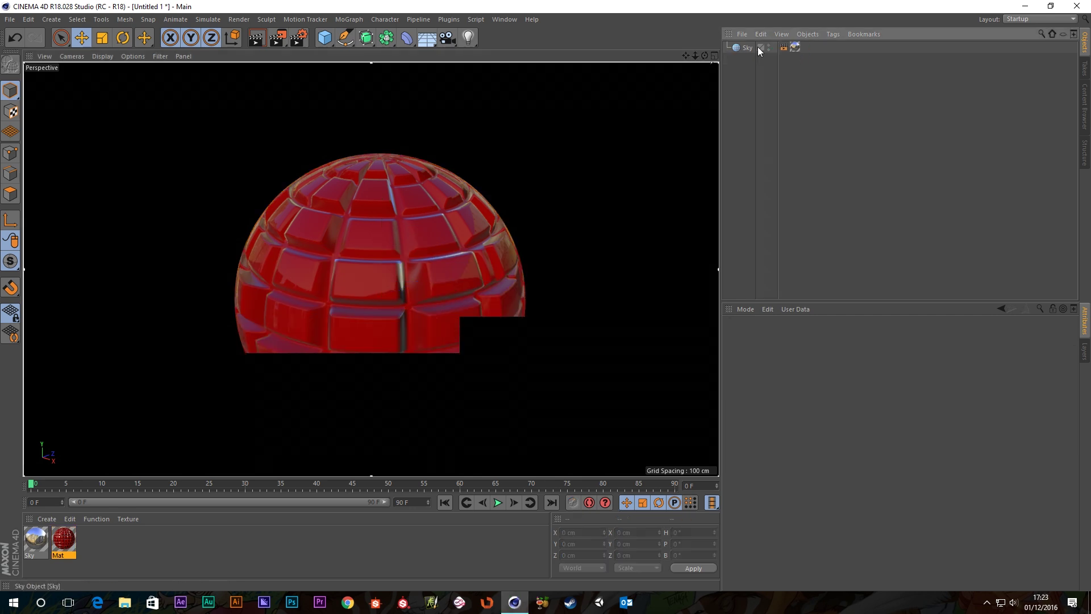
{"action": "left_click_drag", "start_coordinate": [319, 37], "coordinate": [412, 56]}
{"action": "mouse_move", "coordinate": [63, 540]}
{"action": "left_mouse_down"}
{"action": "mouse_move", "coordinate": [359, 394]}
{"action": "mouse_move", "coordinate": [362, 335]}
{"action": "left_mouse_up"}
{"action": "scroll", "coordinate": [363, 333], "scroll_direction": "up", "scroll_amount": 4}
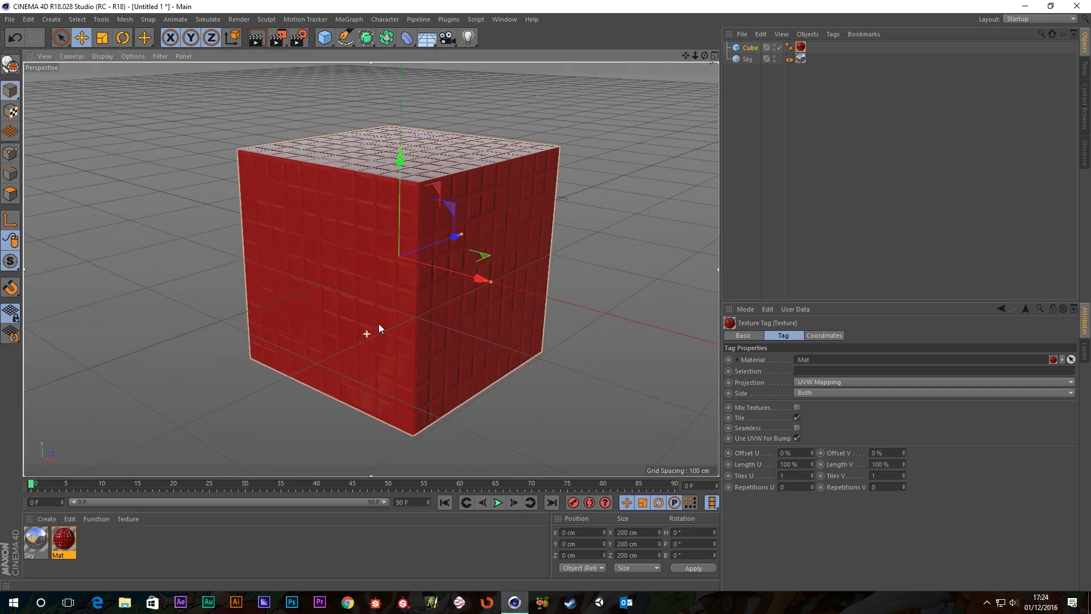
{"action": "key", "text": "ctrl+r"}
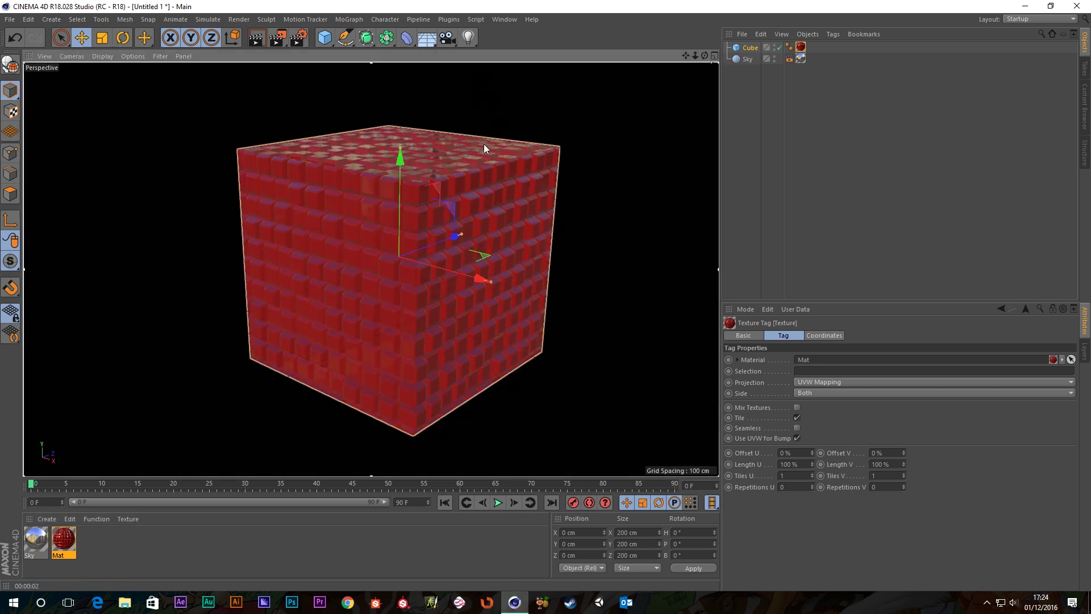
Render close views of the cube's top edge and side face to examine the parallax tiles
{"action": "scroll", "coordinate": [457, 153], "scroll_direction": "up", "scroll_amount": 5}
{"action": "key", "text": "ctrl+r"}
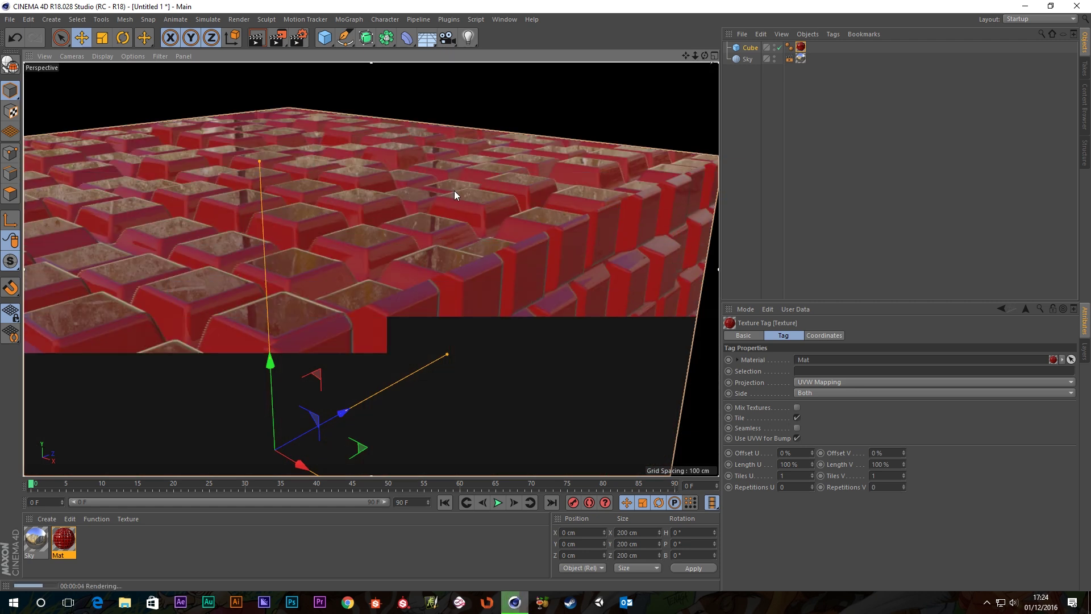
{"action": "left_click_drag", "start_coordinate": [455, 193], "coordinate": [449, 220], "text": "alt"}
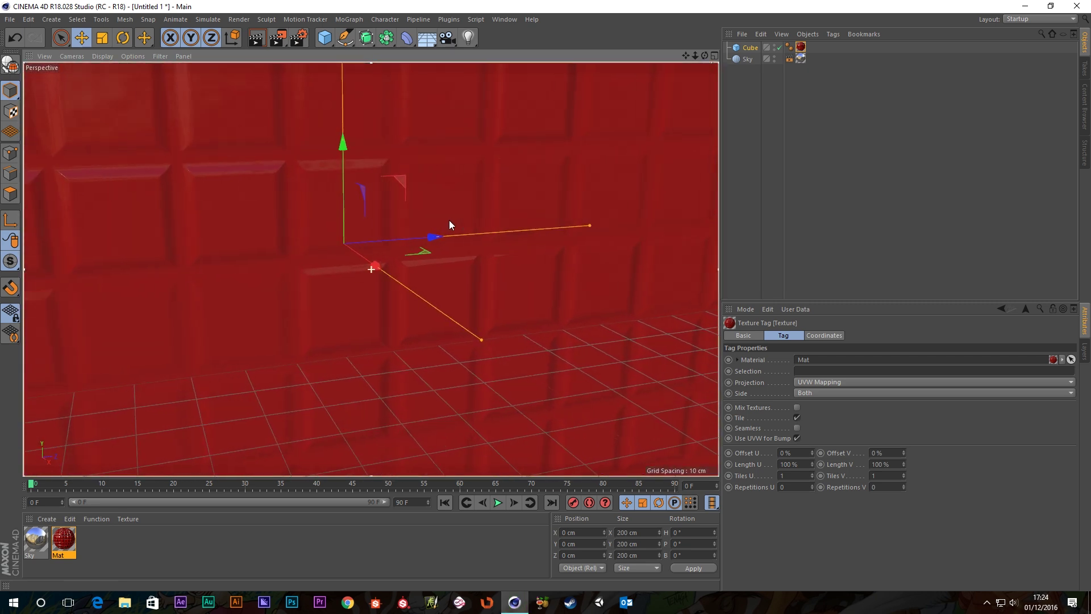
{"action": "key", "text": "ctrl+r"}
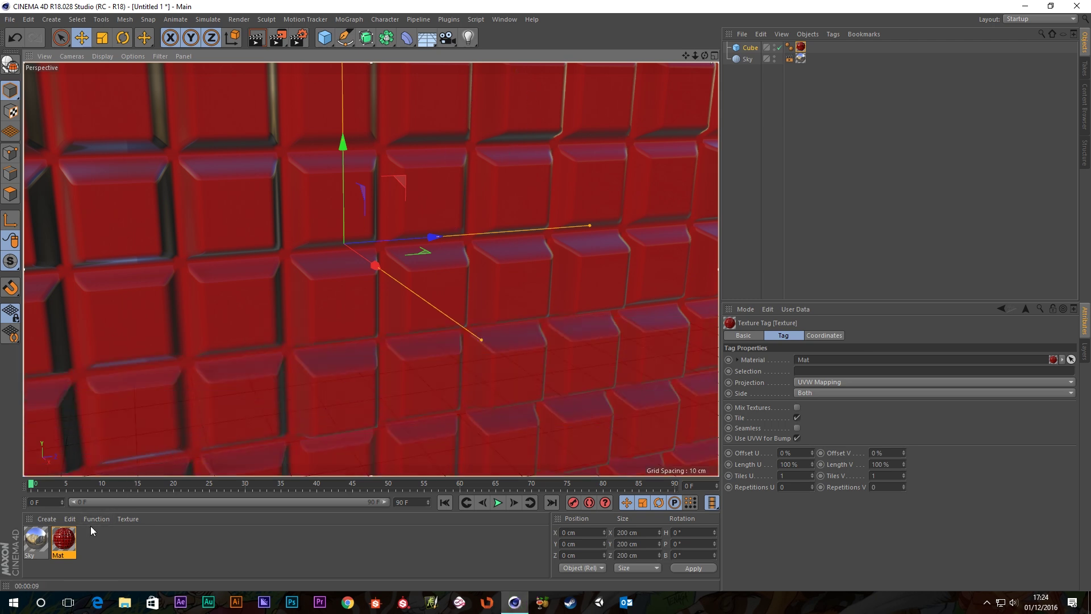
Open the red tile material's Bump settings beside the cube and render the cube's corner again
{"action": "double_click", "coordinate": [59, 553]}
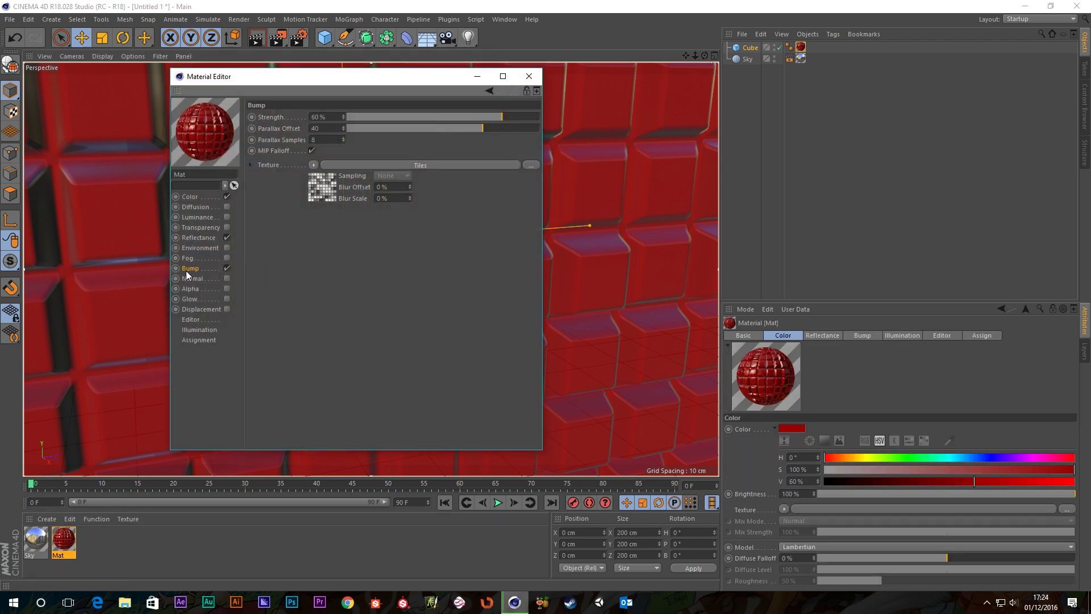
{"action": "left_click", "coordinate": [305, 217]}
{"action": "left_click_drag", "start_coordinate": [331, 77], "coordinate": [779, 87]}
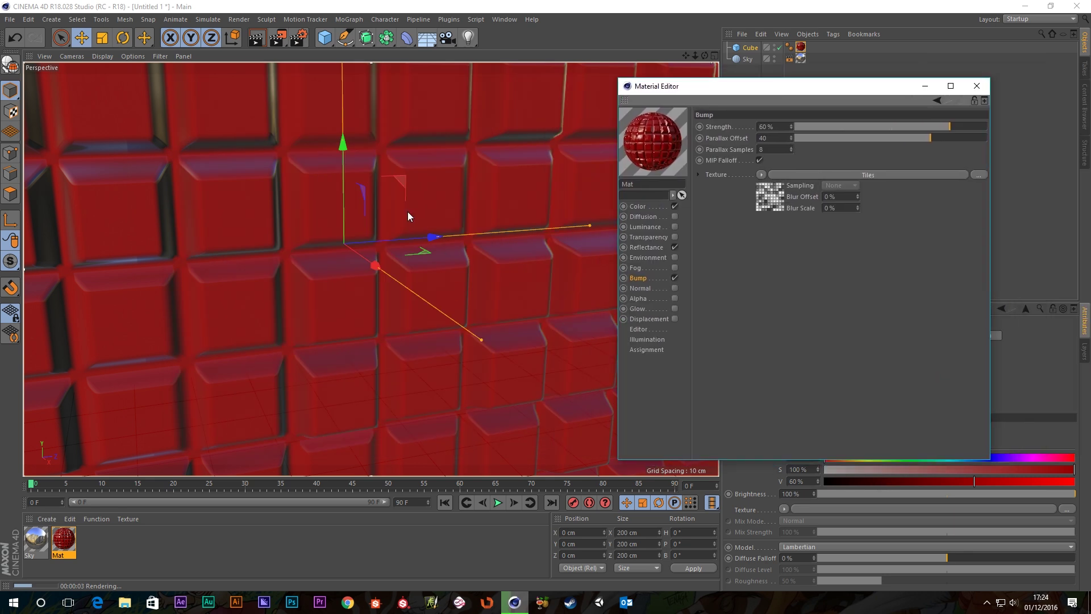
{"action": "right_click_drag", "start_coordinate": [407, 216], "coordinate": [341, 280], "text": "alt"}
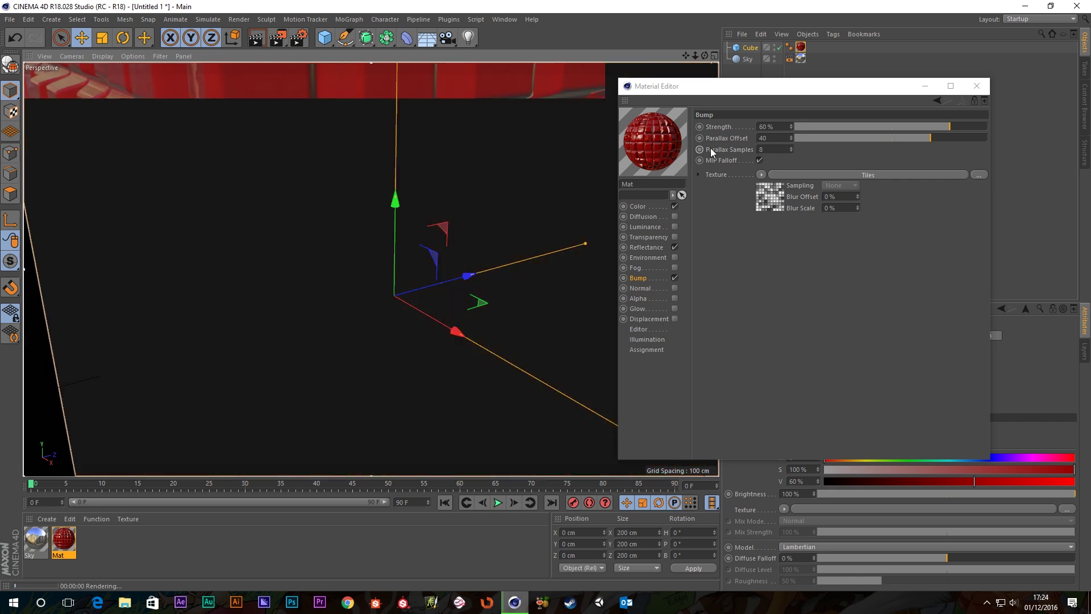
{"action": "key", "text": "ctrl+r"}
Read the help entry for Parallax Samples, close it and re-render the cube's upper corner
{"action": "right_click", "coordinate": [713, 150]}
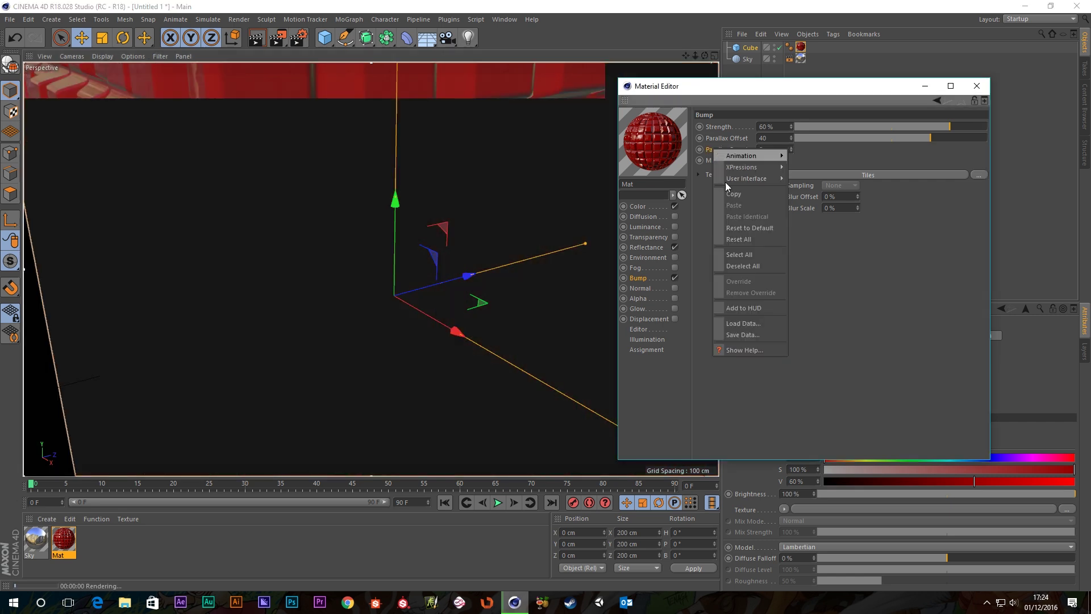
{"action": "left_click", "coordinate": [738, 350]}
{"action": "left_click_drag", "start_coordinate": [769, 170], "coordinate": [538, 113]}
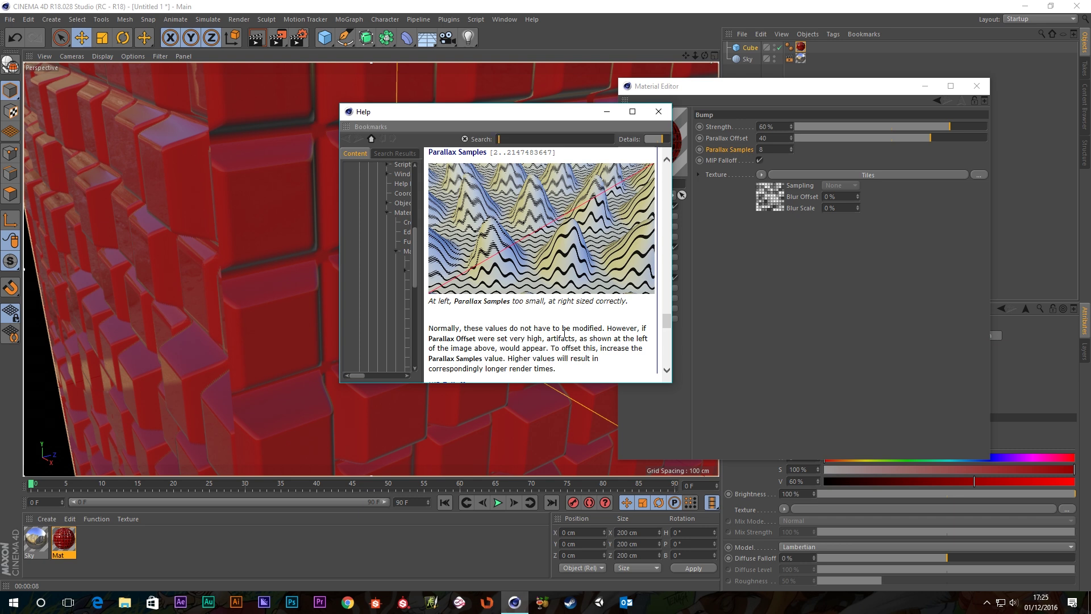
{"action": "left_click", "coordinate": [658, 111]}
{"action": "left_click_drag", "start_coordinate": [305, 161], "coordinate": [330, 181], "text": "alt"}
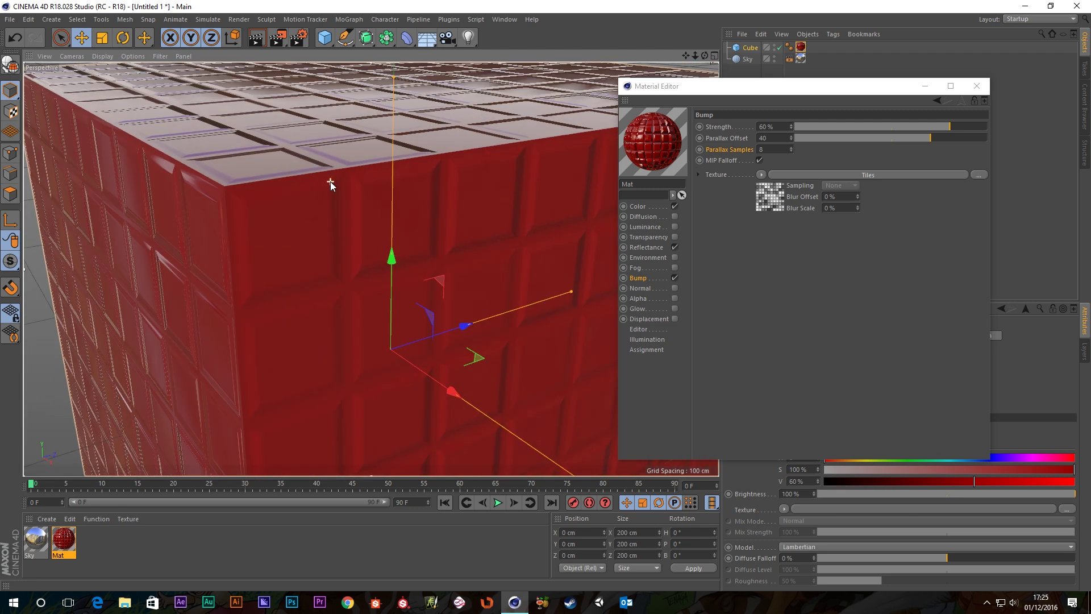
{"action": "key", "text": "ctrl+r"}
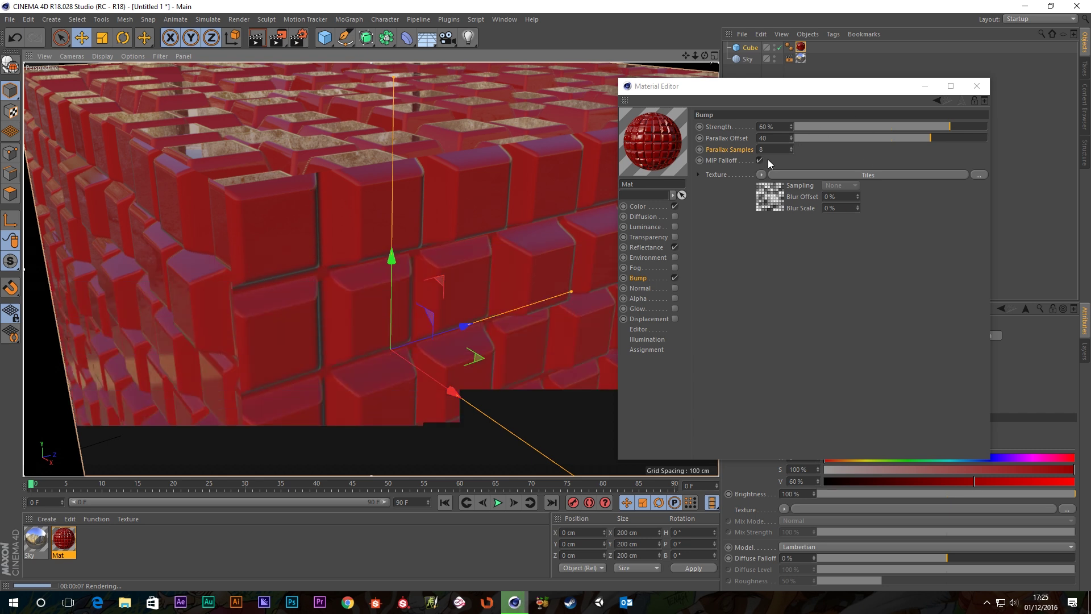
{"action": "key", "text": "Return"}
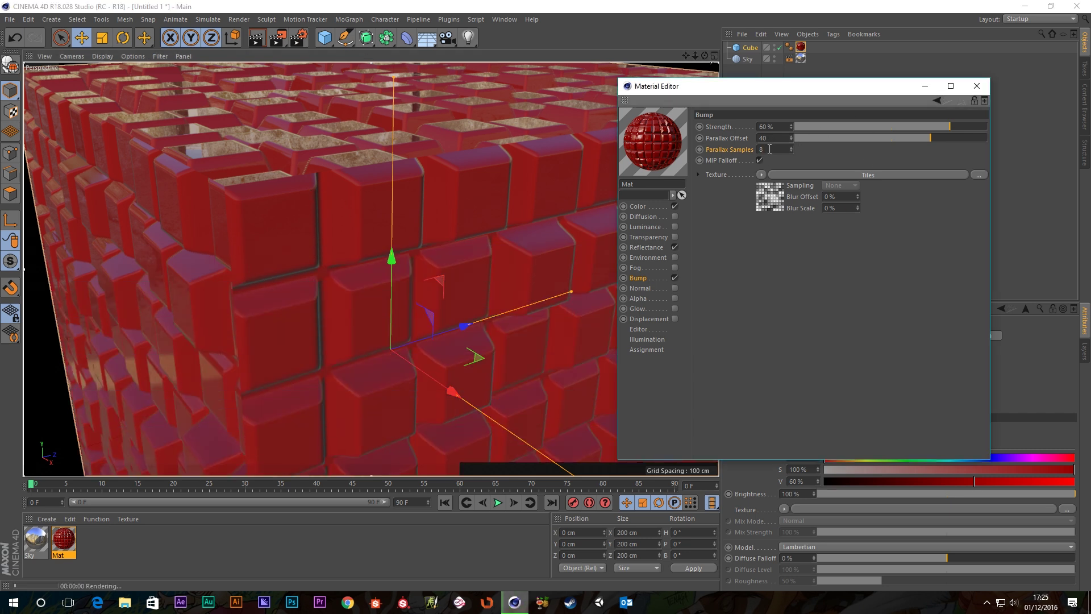
{"action": "type", "text": "*2"}
{"action": "key", "text": "Return"}
{"action": "key", "text": "ctrl+z"}
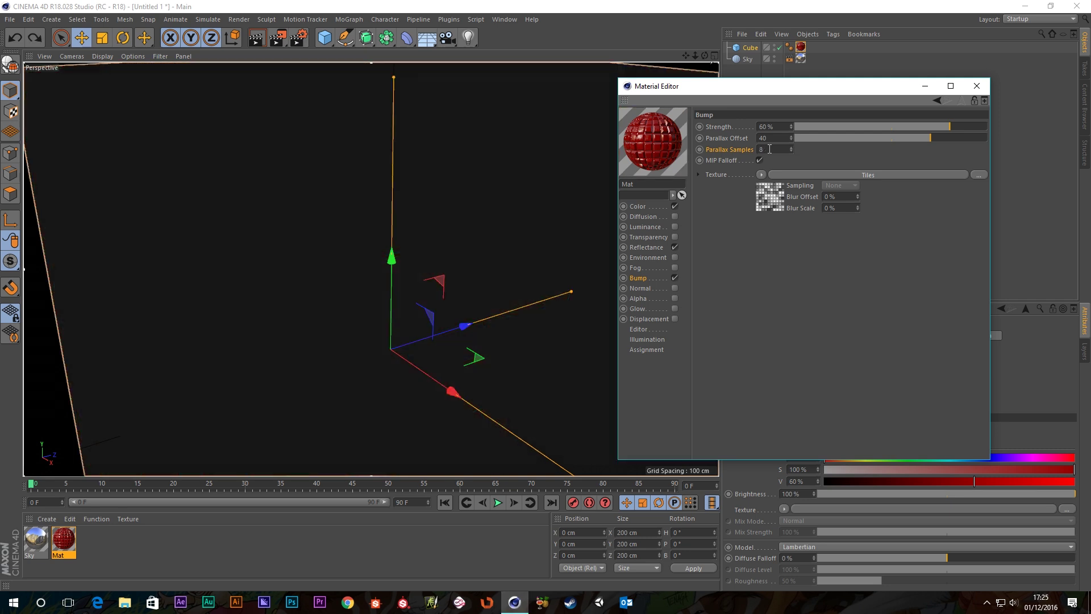
Render progressively closer views of the cube's upper edge to examine the parallax quality along the tile borders
{"action": "key", "text": "ctrl+r"}
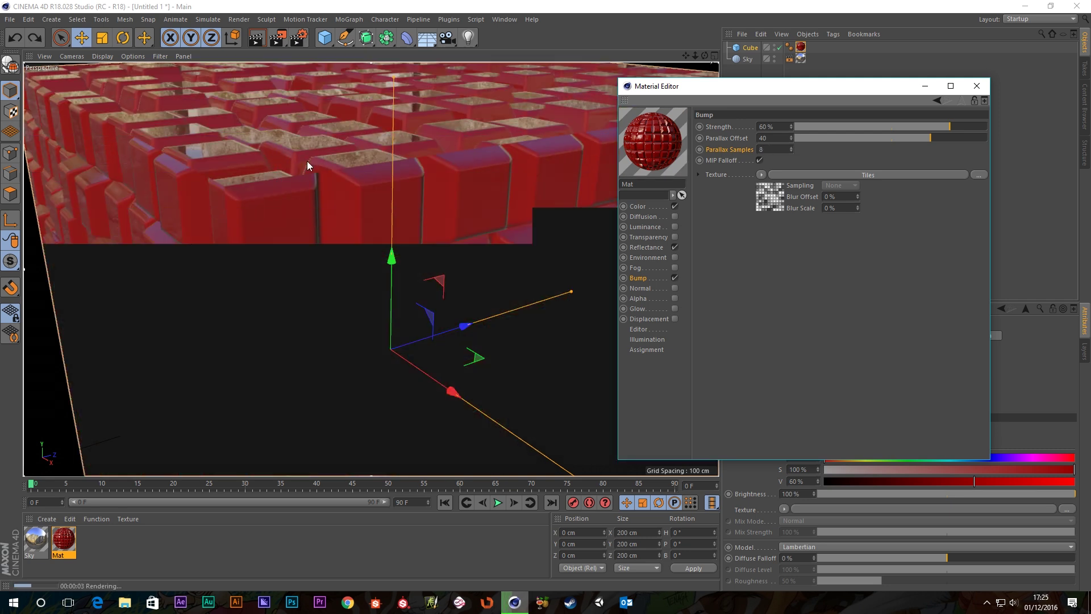
{"action": "scroll", "coordinate": [295, 164], "scroll_direction": "up", "scroll_amount": 5}
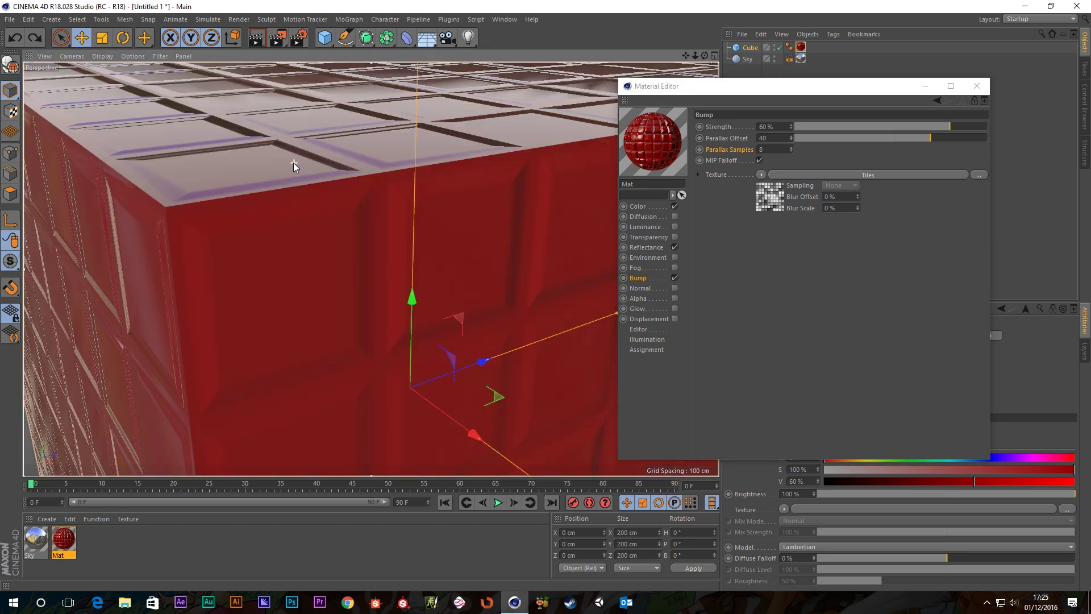
{"action": "key", "text": "ctrl+r"}
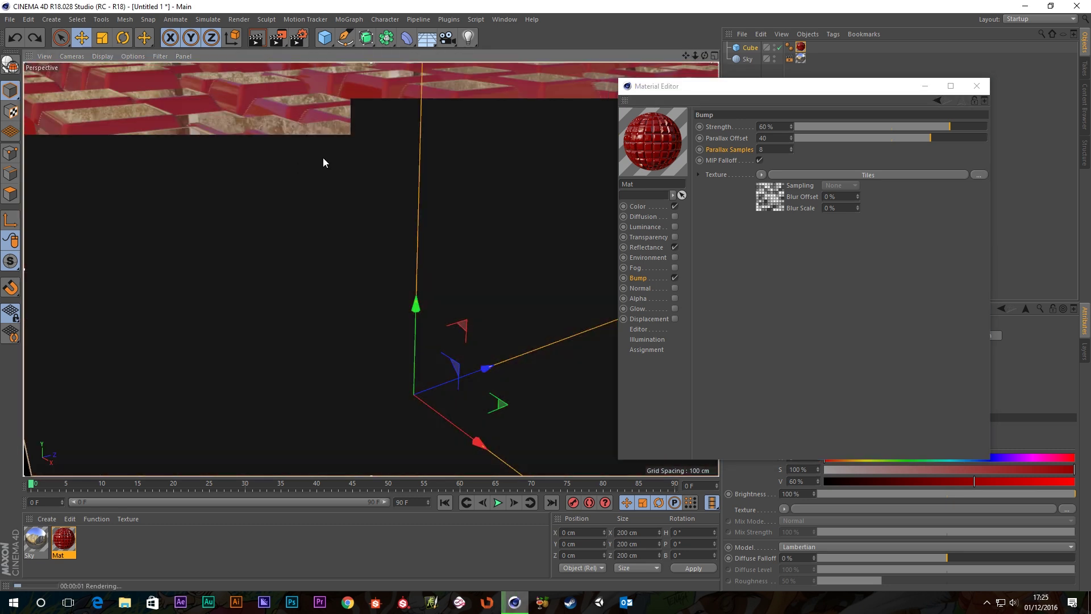
{"action": "scroll", "coordinate": [318, 157], "scroll_direction": "up", "scroll_amount": 3}
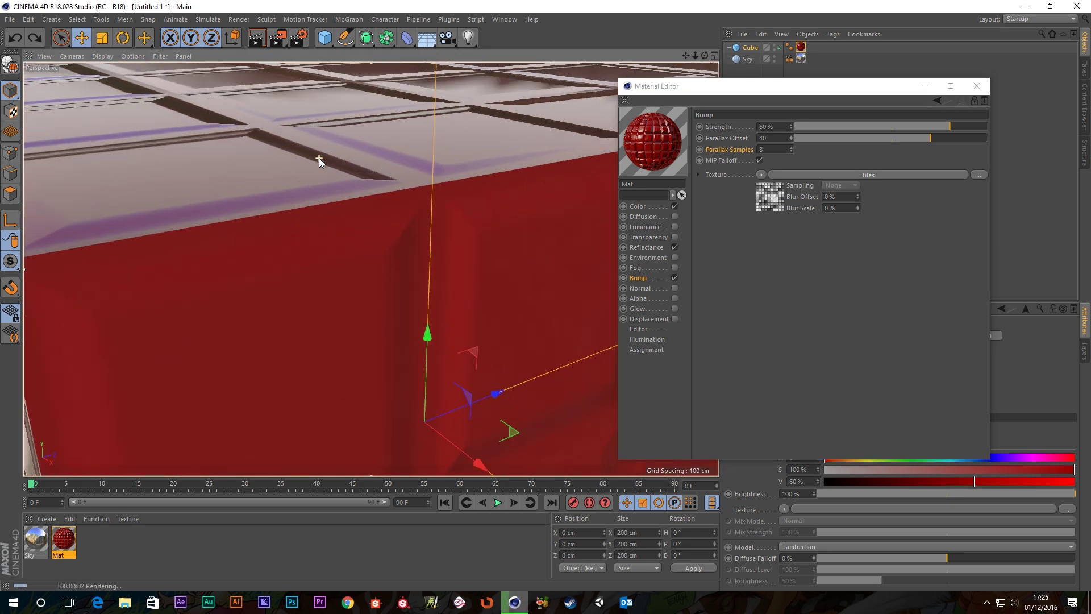
{"action": "key", "text": "ctrl+r"}
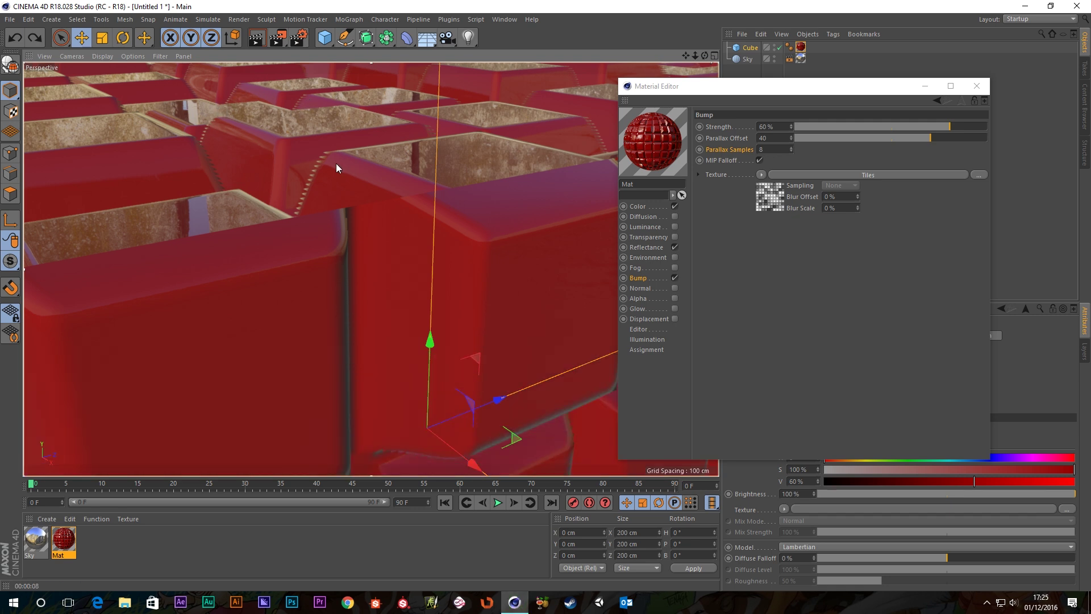
{"action": "key", "text": "ctrl+r"}
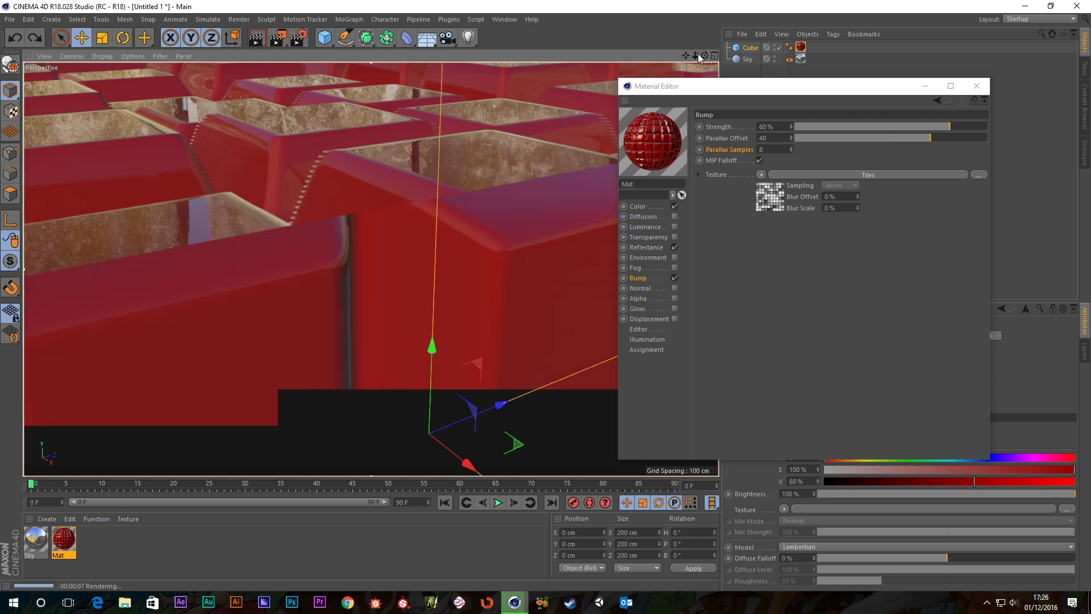
Move the material settings clear of the render and double the bump's Parallax Samples to 16
{"action": "left_click_drag", "start_coordinate": [697, 83], "coordinate": [823, 111]}
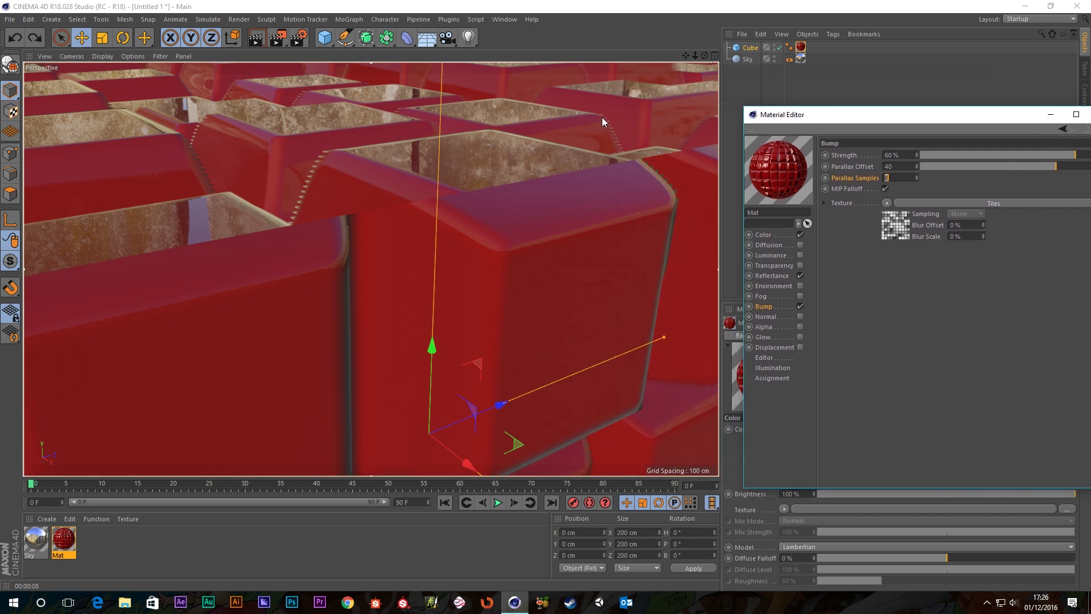
{"action": "left_click", "coordinate": [895, 180]}
{"action": "type", "text": "*2"}
{"action": "key", "text": "Return"}
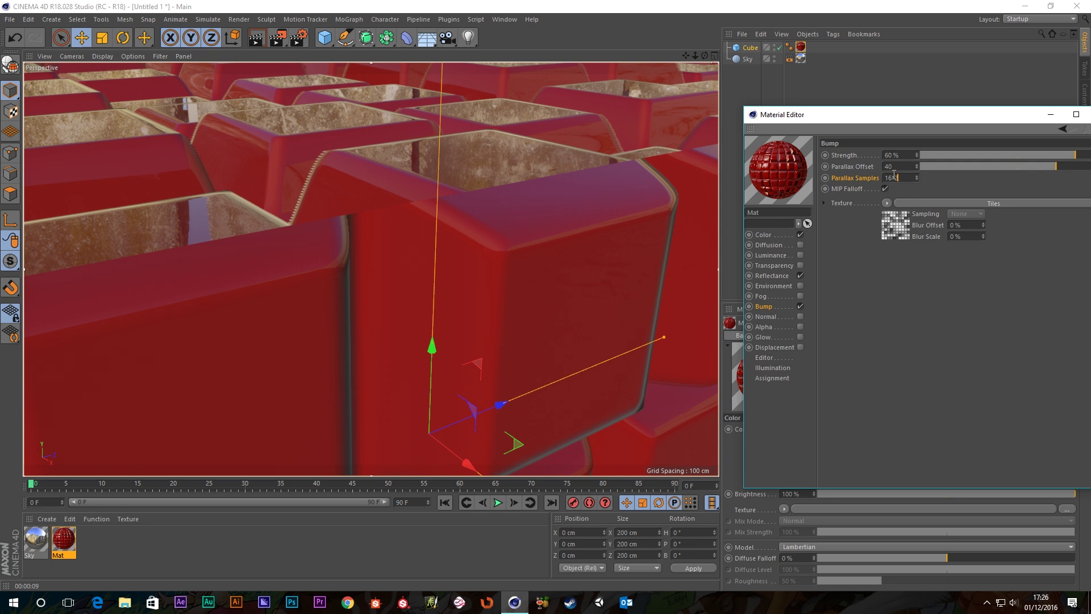
Set the bump's Parallax Samples to 32 and render the cube again from farther back
{"action": "type", "text": "32"}
{"action": "key", "text": "Return"}
{"action": "key", "text": "ctrl+r"}
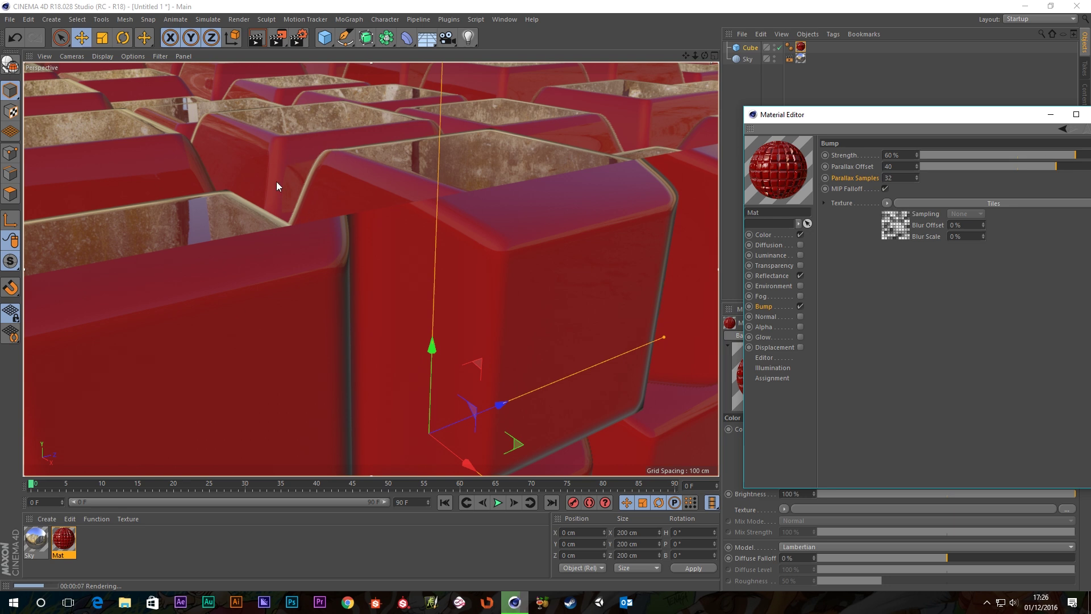
{"action": "scroll", "coordinate": [280, 196], "scroll_direction": "down", "scroll_amount": 5}
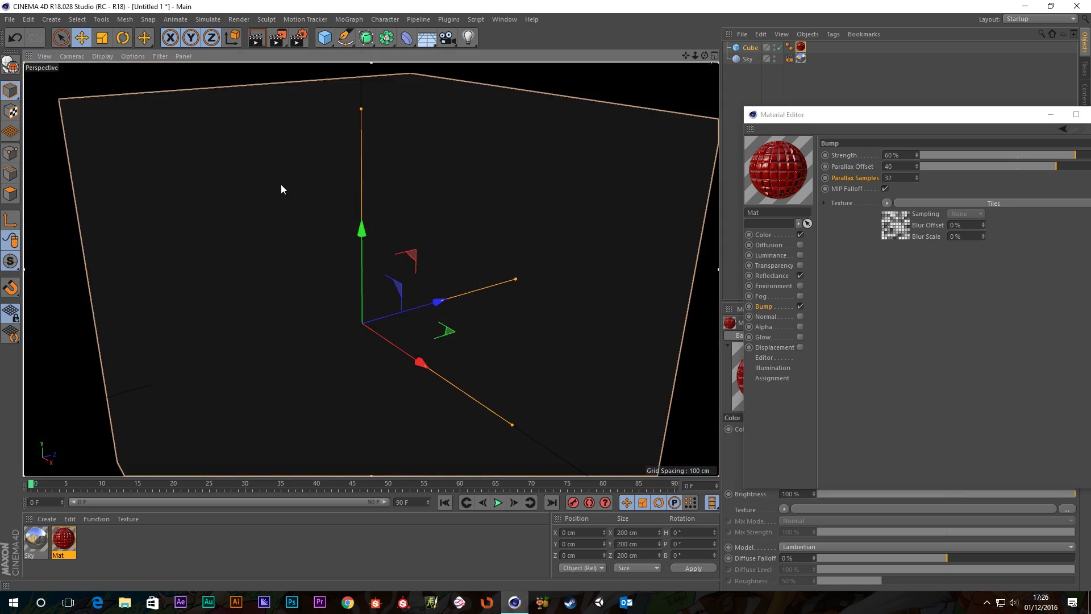
{"action": "key", "text": "ctrl+r"}
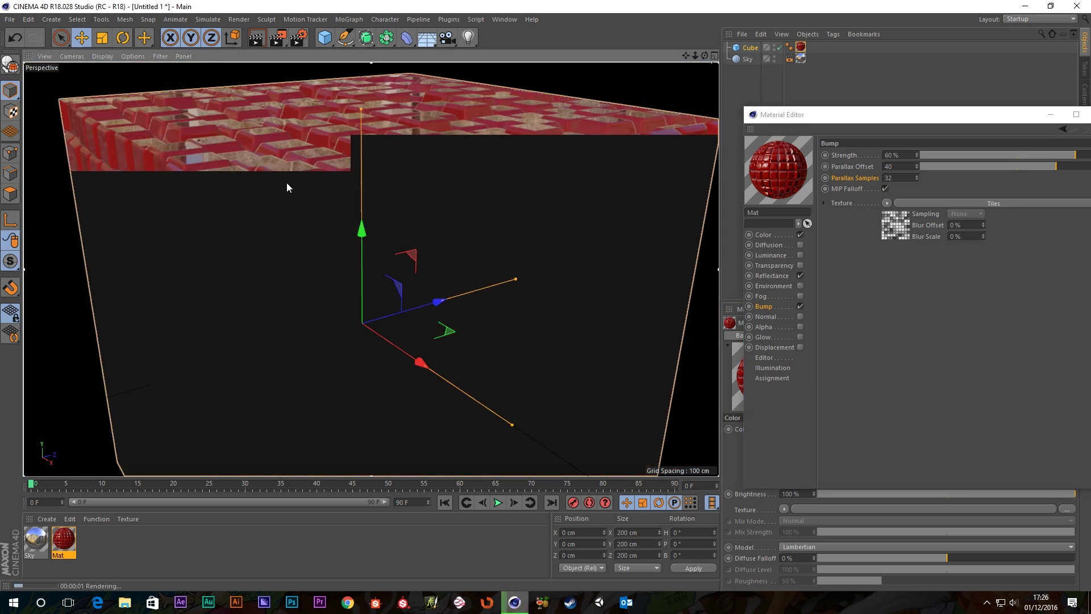